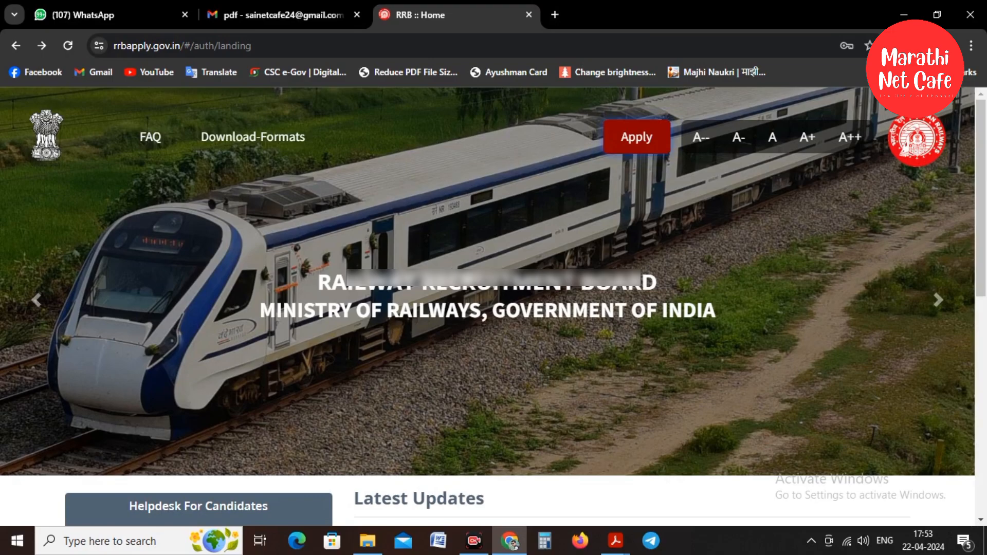
Start a new account via Apply > Create An Account and dismiss the eligibility note.
{"action": "left_click", "coordinate": [640, 142]}
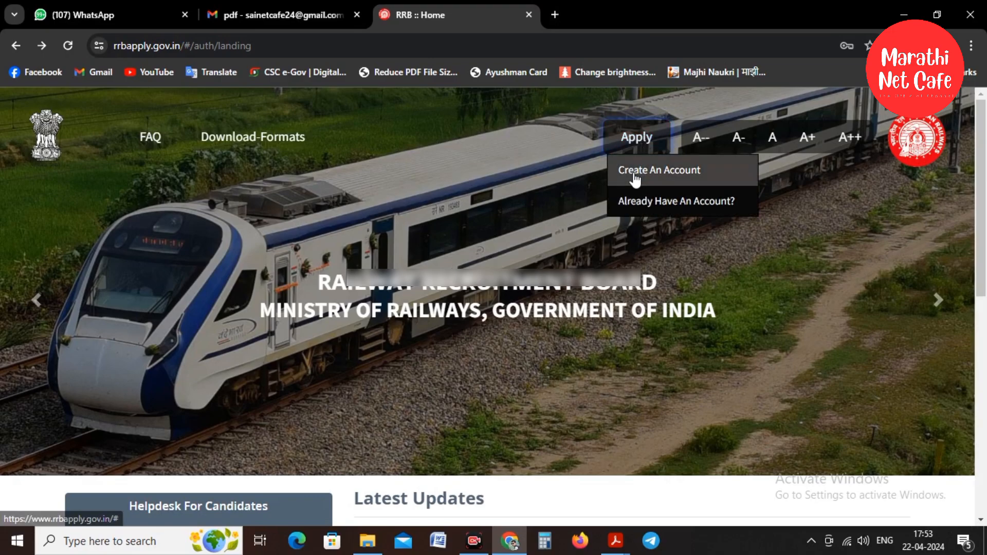
{"action": "left_click", "coordinate": [694, 175]}
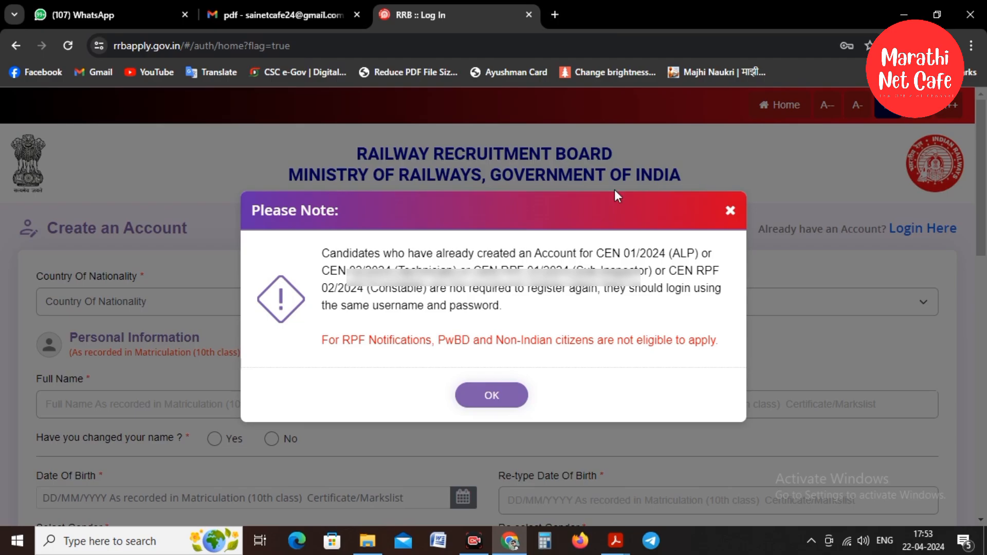
{"action": "left_click", "coordinate": [489, 396]}
{"action": "scroll", "coordinate": [415, 282], "scroll_direction": "down", "scroll_amount": 1}
{"action": "scroll", "coordinate": [138, 233], "scroll_direction": "down", "scroll_amount": 1}
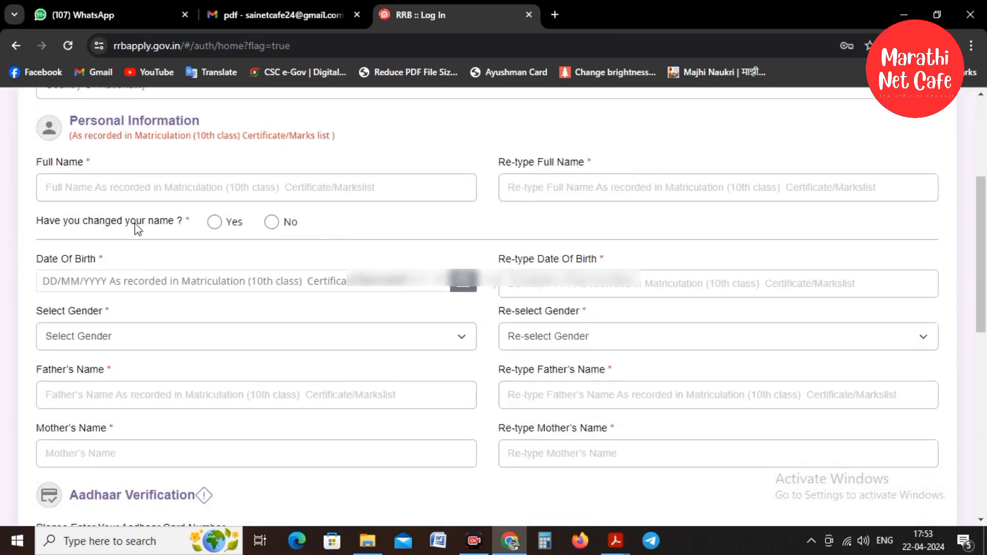
{"action": "scroll", "coordinate": [135, 226], "scroll_direction": "up", "scroll_amount": 1}
Set the nationality to India and answer No to having changed the name.
{"action": "left_click", "coordinate": [68, 234]}
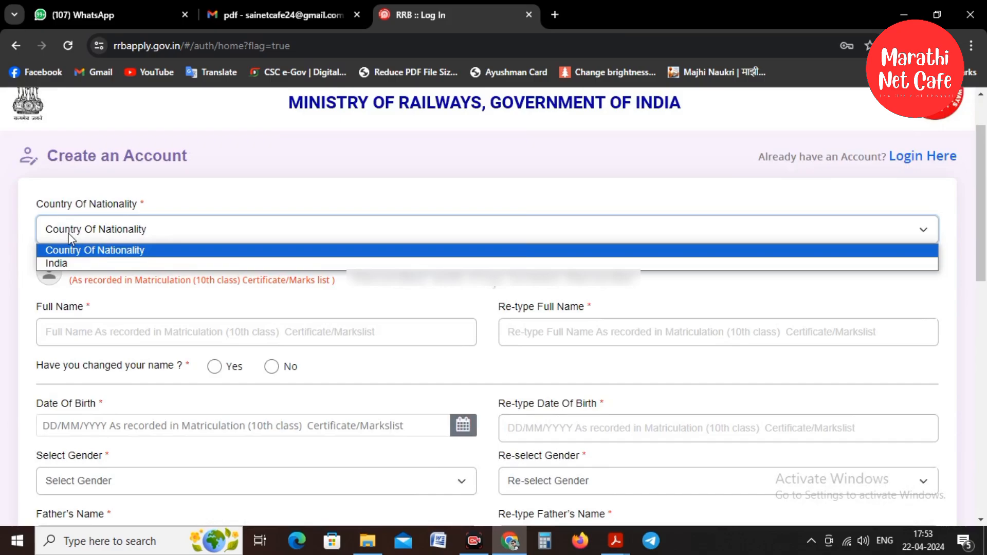
{"action": "left_click", "coordinate": [64, 264]}
{"action": "scroll", "coordinate": [69, 262], "scroll_direction": "down", "scroll_amount": 1}
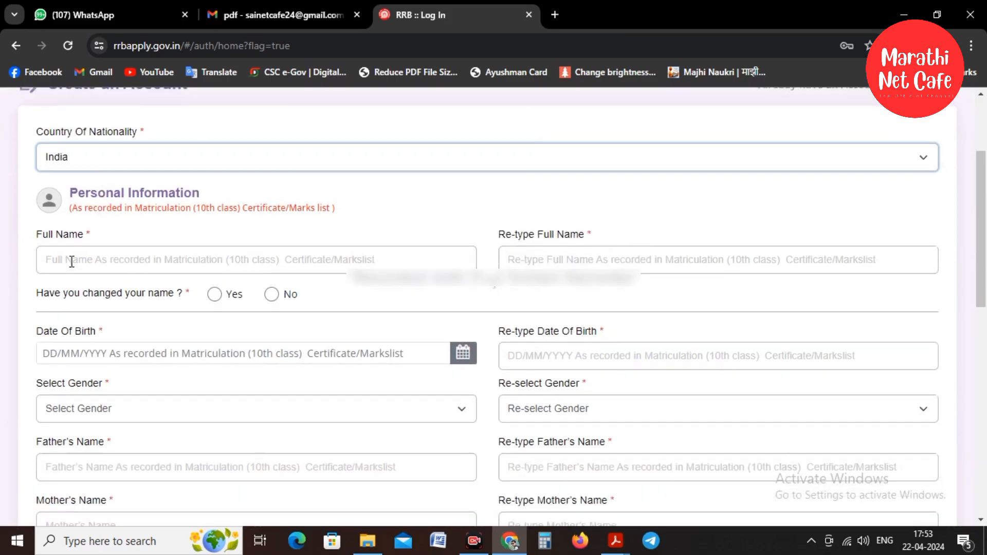
{"action": "left_click", "coordinate": [52, 260]}
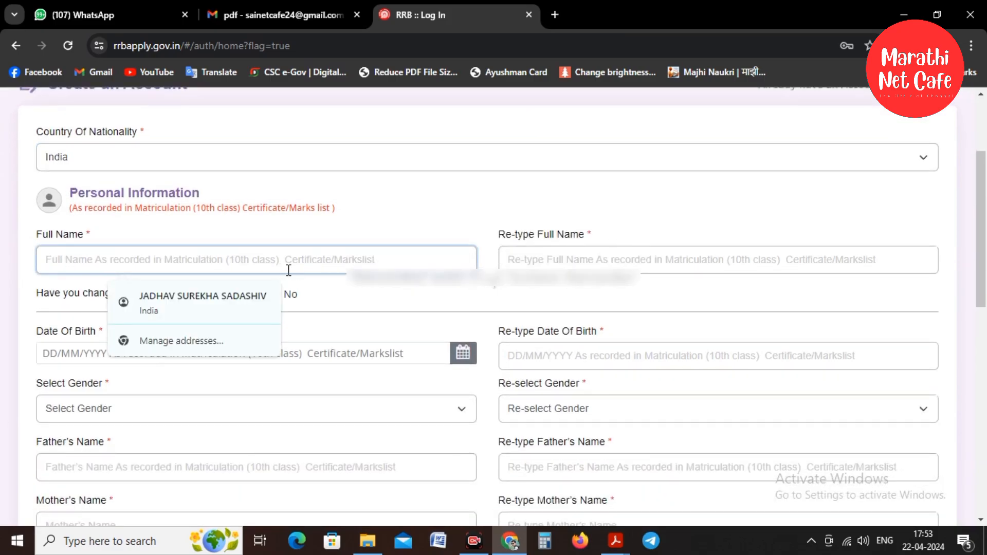
{"action": "left_click", "coordinate": [456, 225]}
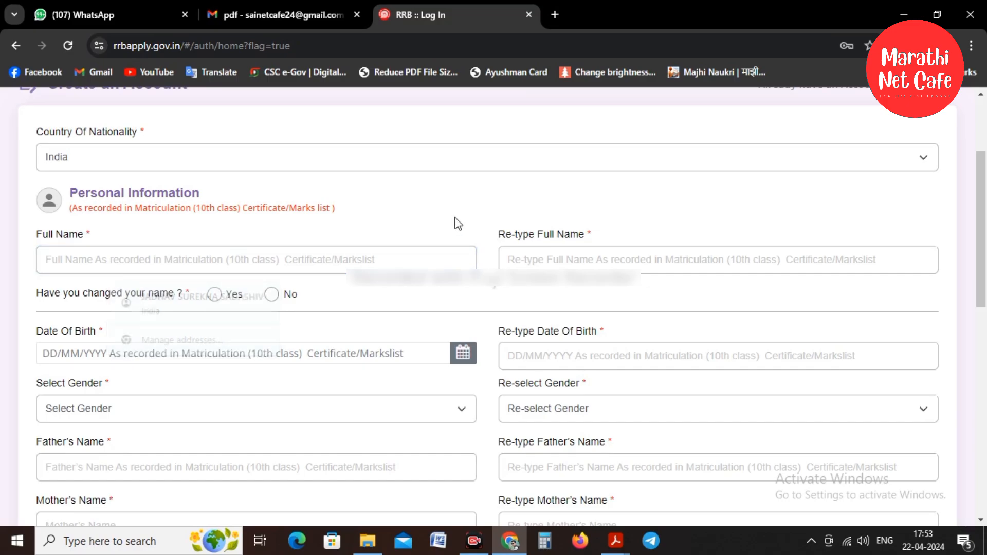
{"action": "left_click", "coordinate": [609, 266]}
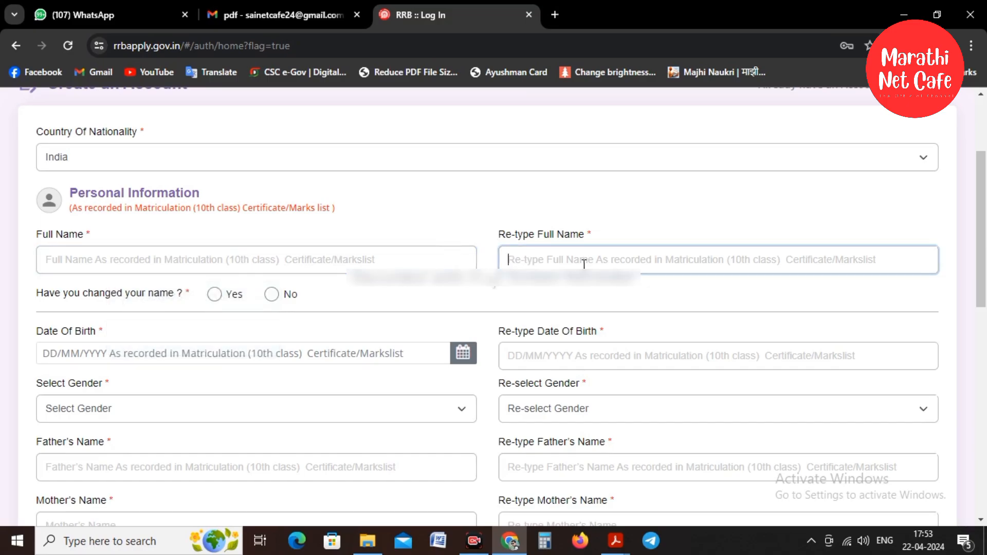
{"action": "scroll", "coordinate": [437, 247], "scroll_direction": "down", "scroll_amount": 1}
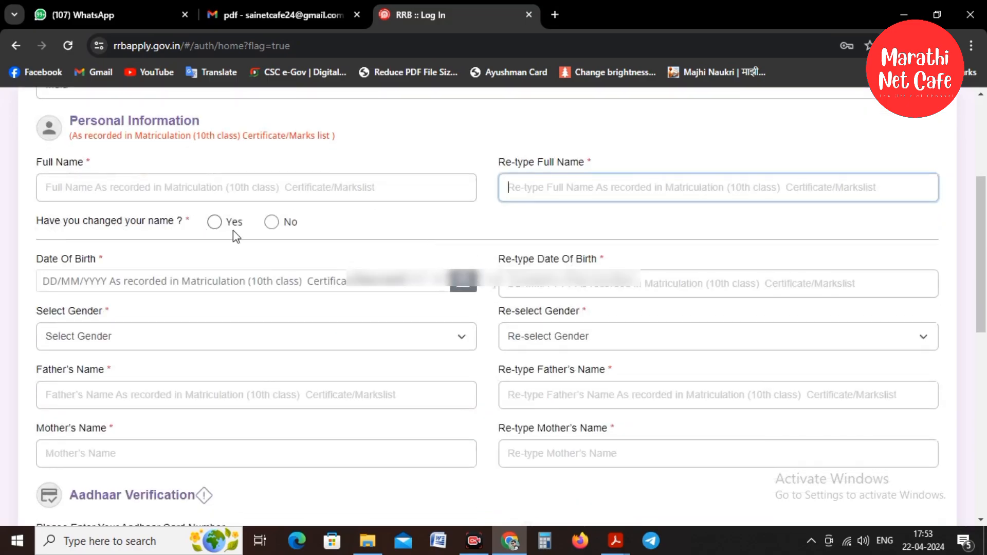
{"action": "left_click", "coordinate": [273, 223]}
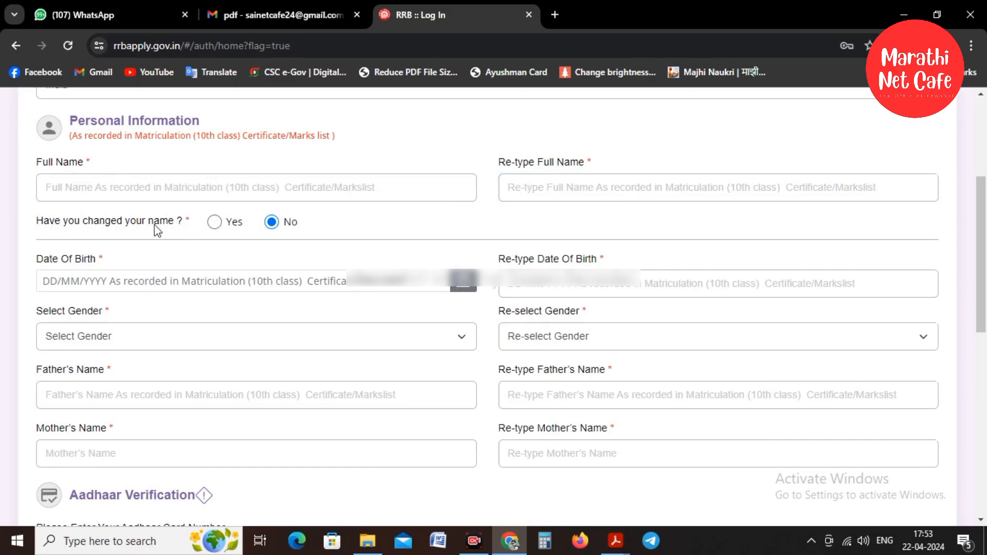
{"action": "left_click", "coordinate": [463, 282]}
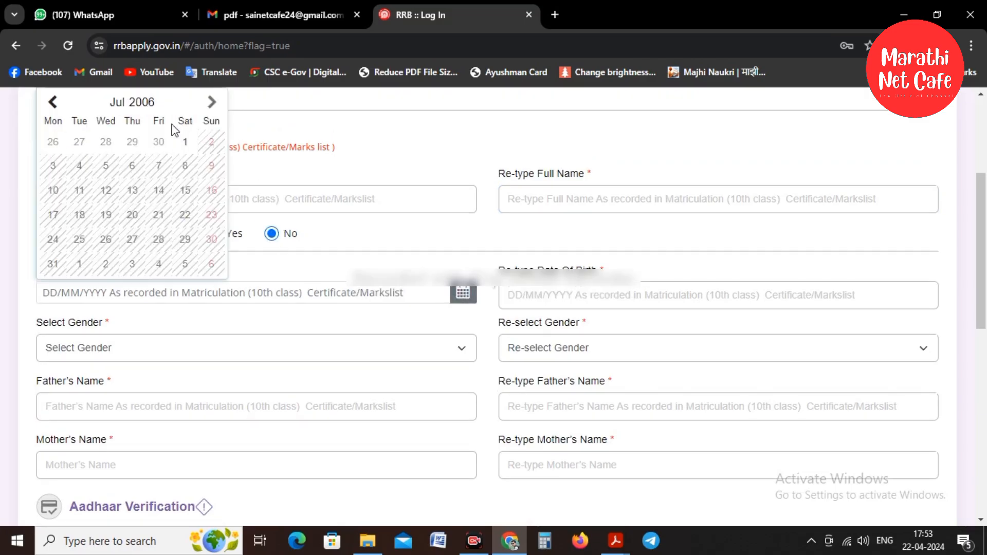
{"action": "left_click", "coordinate": [142, 102]}
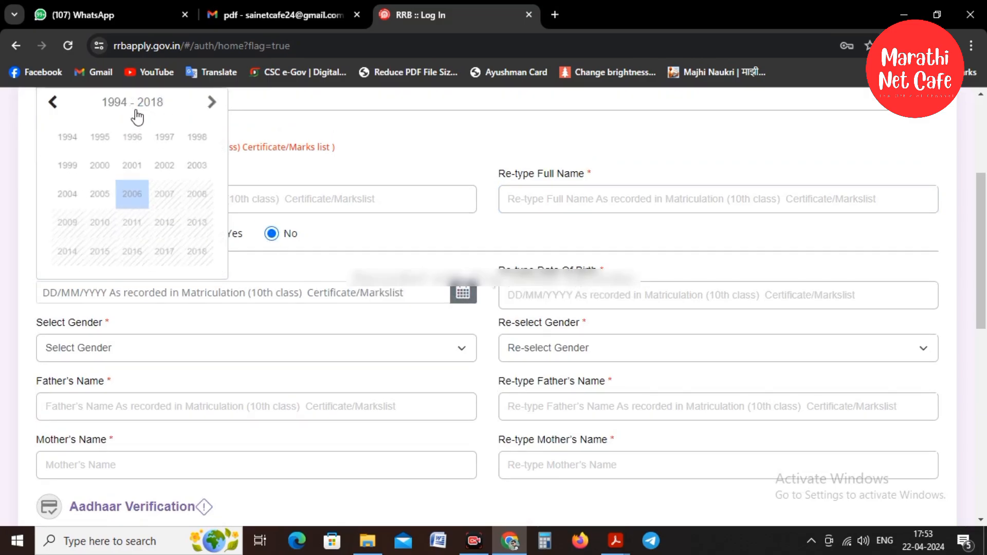
{"action": "left_click", "coordinate": [157, 134]}
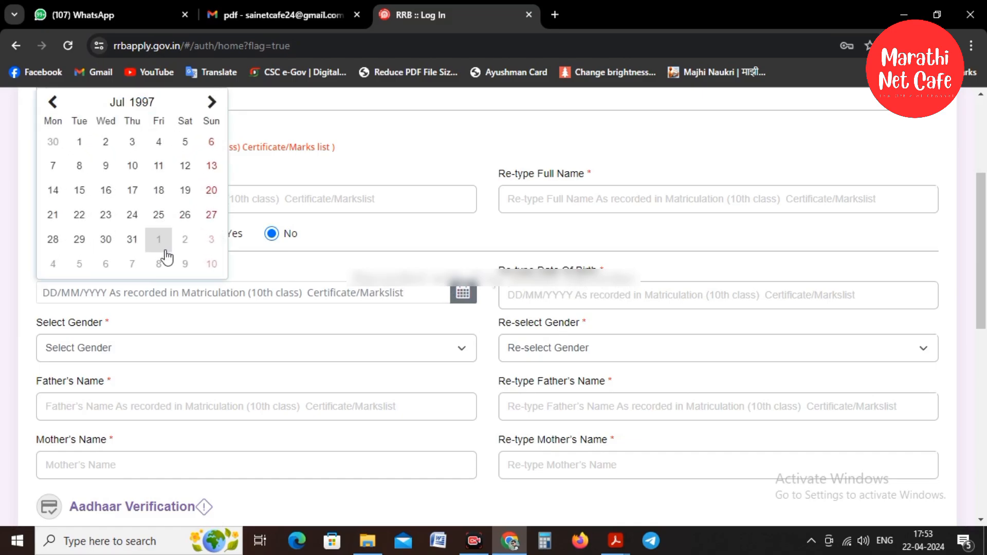
{"action": "left_click", "coordinate": [212, 103]}
{"action": "left_click", "coordinate": [212, 102]}
{"action": "left_click", "coordinate": [212, 102]}
{"action": "left_click", "coordinate": [212, 102]}
{"action": "left_click", "coordinate": [212, 102]}
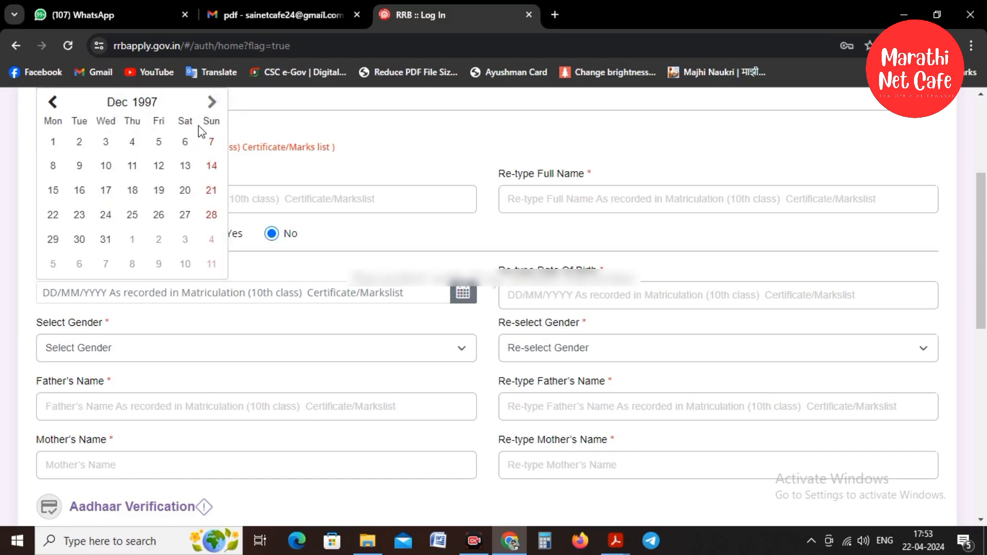
{"action": "left_click", "coordinate": [105, 145]}
{"action": "left_click", "coordinate": [655, 304]}
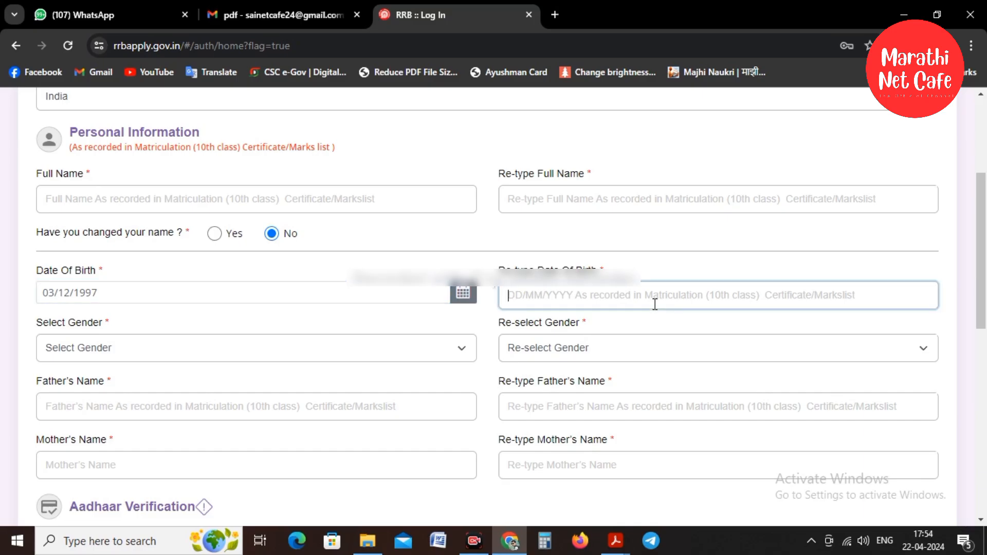
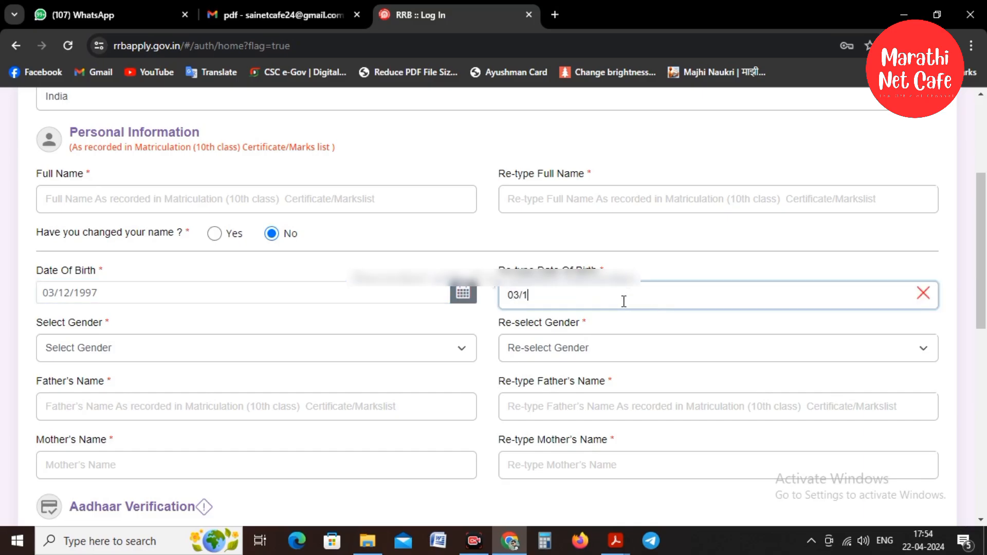
Choose Male in both gender fields and enter the father's name in both name fields.
{"action": "left_click", "coordinate": [133, 348]}
{"action": "left_click", "coordinate": [131, 379]}
{"action": "left_click", "coordinate": [598, 350]}
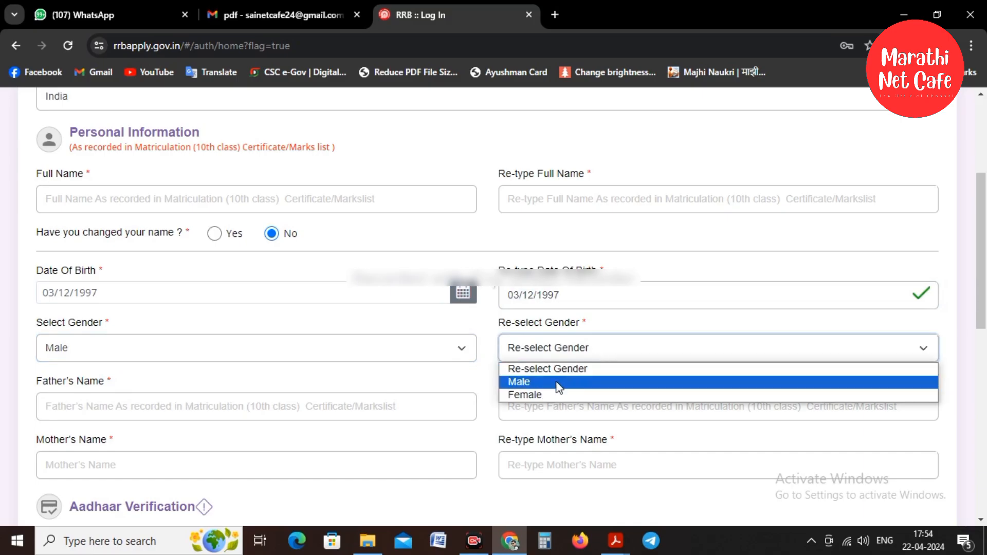
{"action": "left_click", "coordinate": [559, 382]}
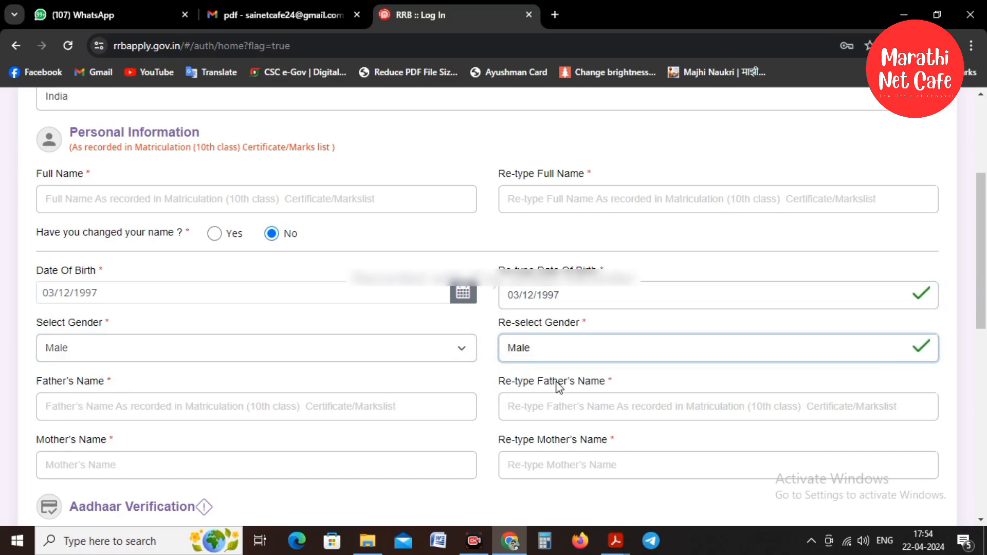
{"action": "left_click", "coordinate": [186, 405]}
{"action": "type", "text": "Sudhir"}
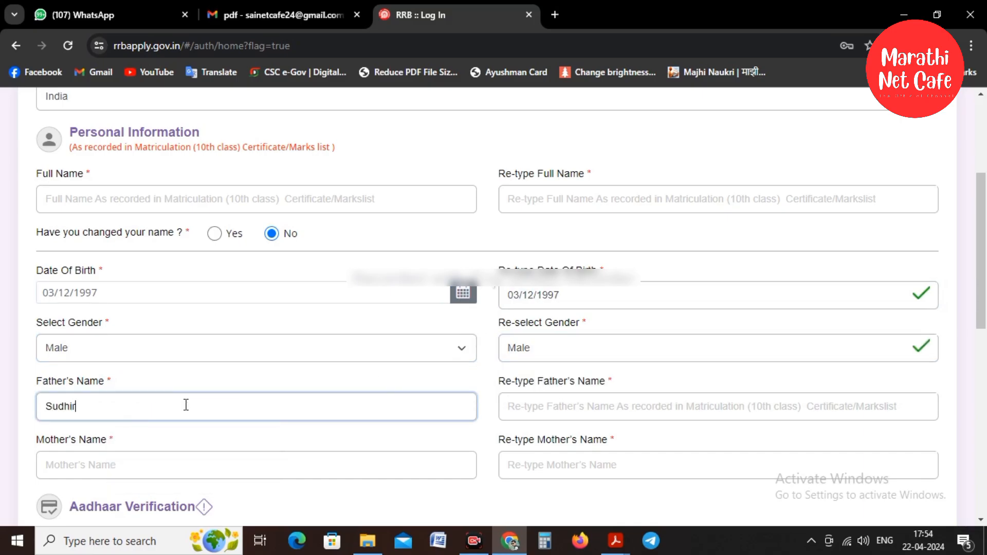
{"action": "key", "text": "Tab"}
{"action": "type", "text": "S"}
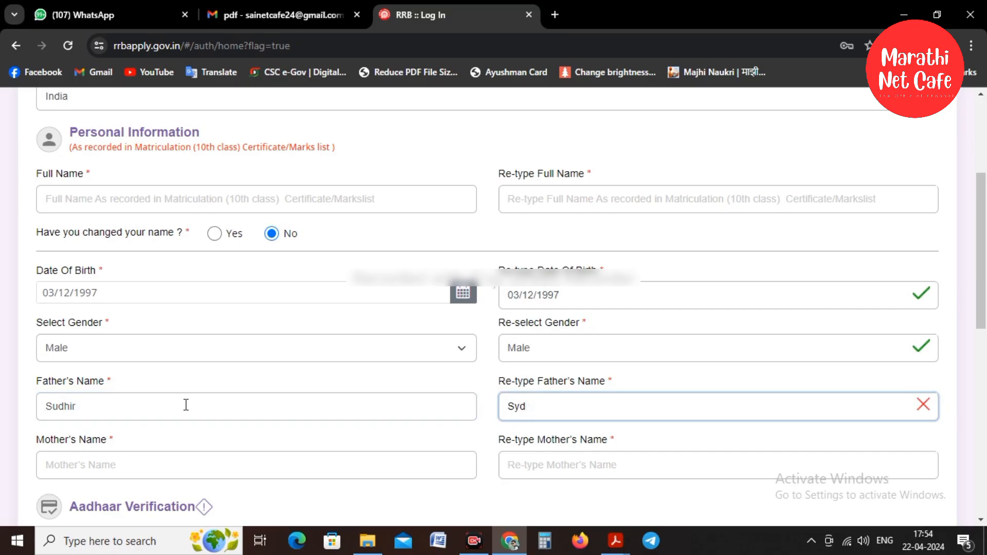
{"action": "type", "text": "udhir"}
{"action": "scroll", "coordinate": [186, 404], "scroll_direction": "down", "scroll_amount": 3}
Enter the mother's name and its confirmation, correcting the mistyped entries.
{"action": "left_click", "coordinate": [77, 316]}
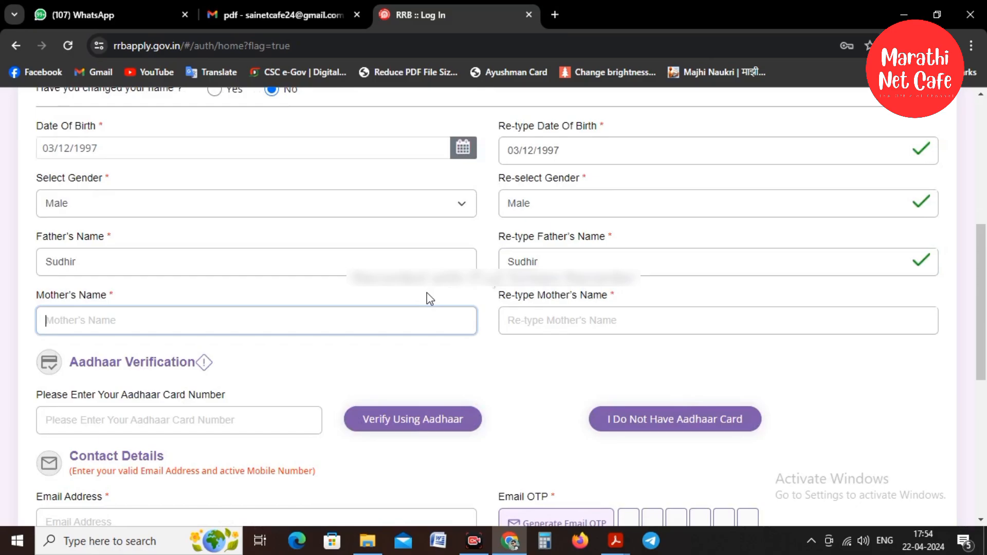
{"action": "left_click_drag", "start_coordinate": [979, 283], "coordinate": [959, 341]}
{"action": "left_click", "coordinate": [68, 137]}
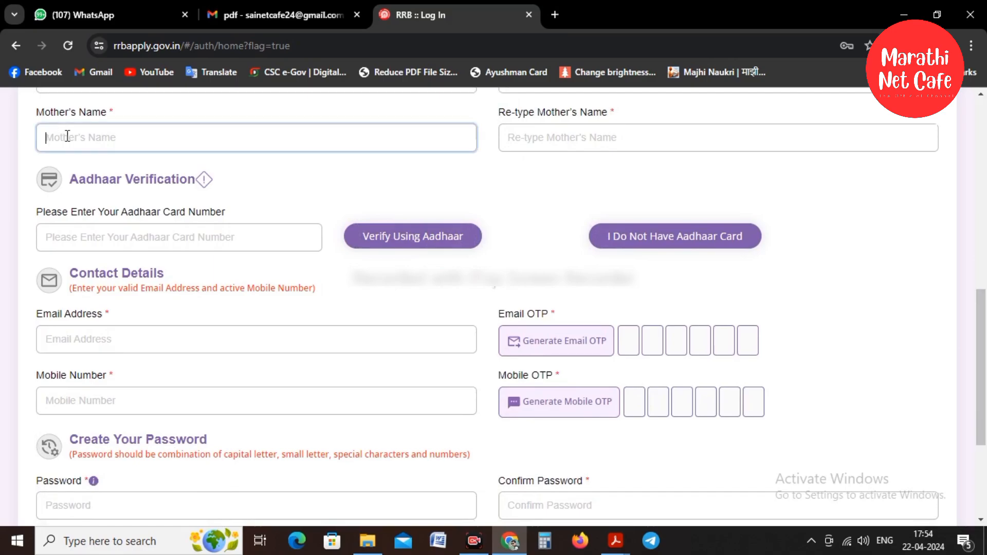
{"action": "type", "text": "Gsfjb"}
{"action": "key", "text": "Tab"}
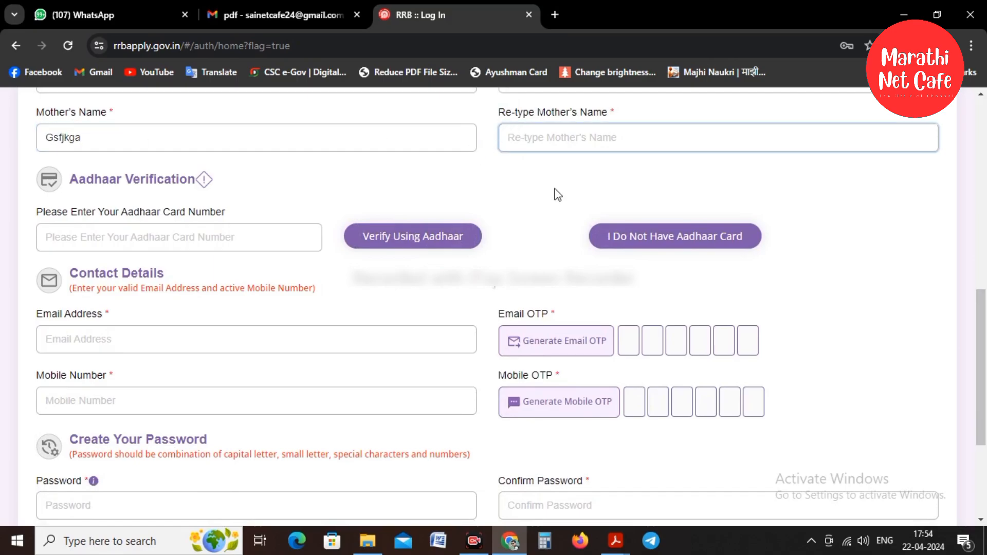
{"action": "type", "text": "G"}
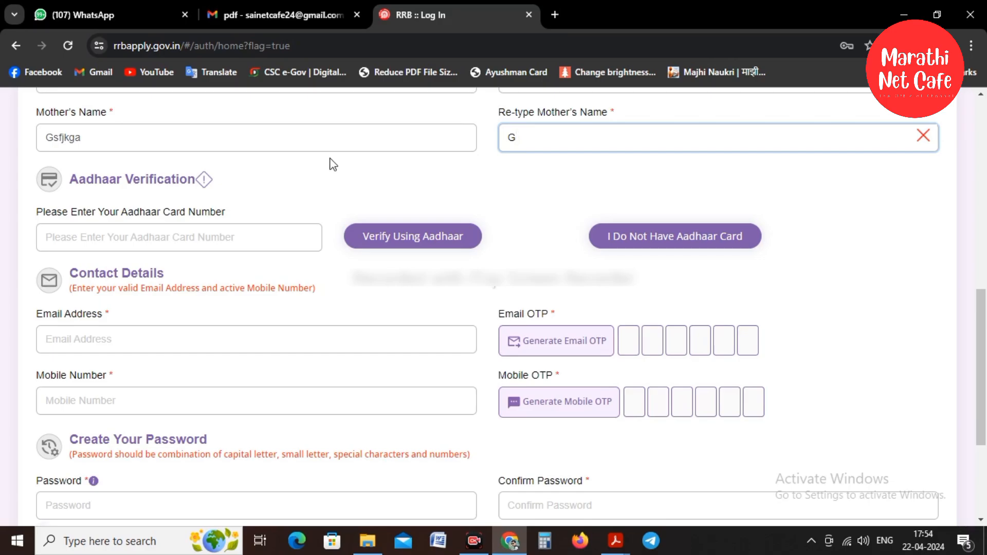
{"action": "left_click", "coordinate": [63, 244]}
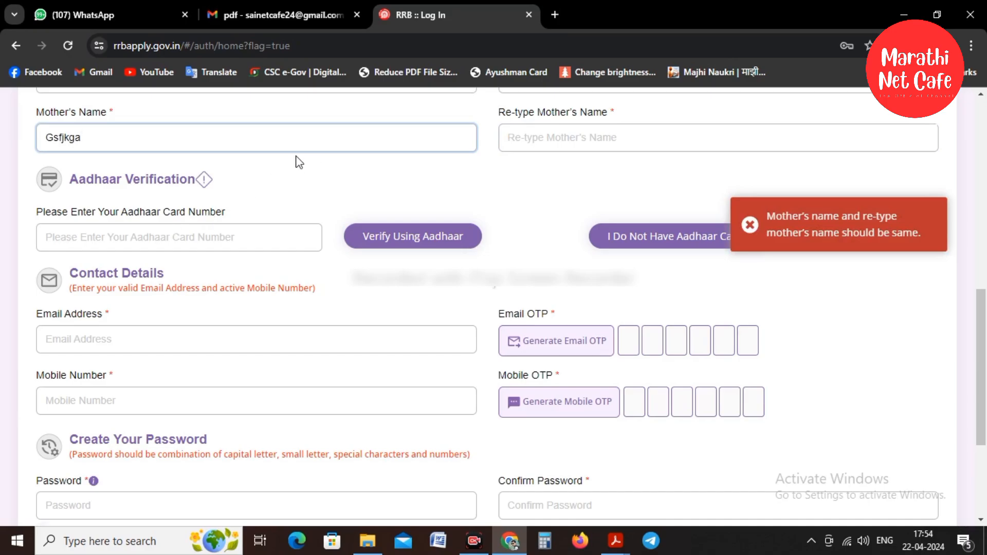
{"action": "left_click", "coordinate": [556, 146]}
{"action": "type", "text": "G"}
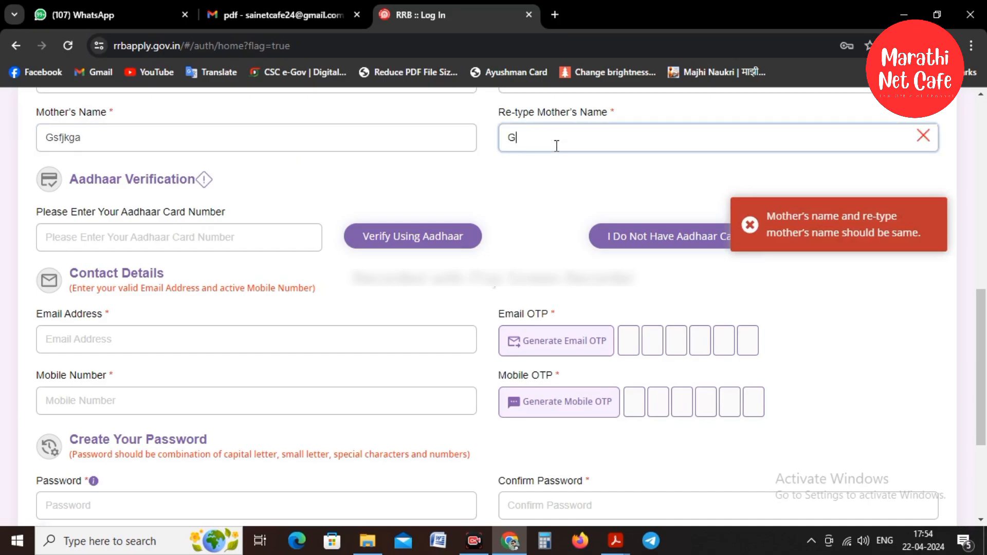
{"action": "type", "text": "anga"}
{"action": "left_click", "coordinate": [342, 135]}
{"action": "key", "text": "BackSpace"}
{"action": "key", "text": "BackSpace"}
{"action": "key", "text": "BackSpace"}
{"action": "key", "text": "BackSpace"}
{"action": "key", "text": "BackSpace"}
{"action": "key", "text": "BackSpace"}
{"action": "key", "text": "BackSpace"}
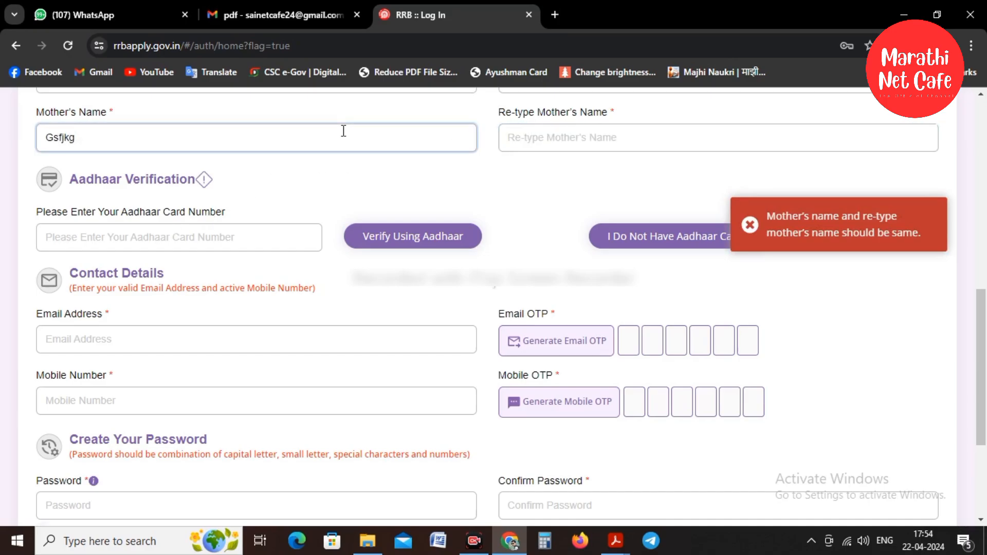
{"action": "type", "text": "Ganga"}
Select the Aadhaar card number field in the Aadhaar Verification section.
{"action": "left_click", "coordinate": [58, 239]}
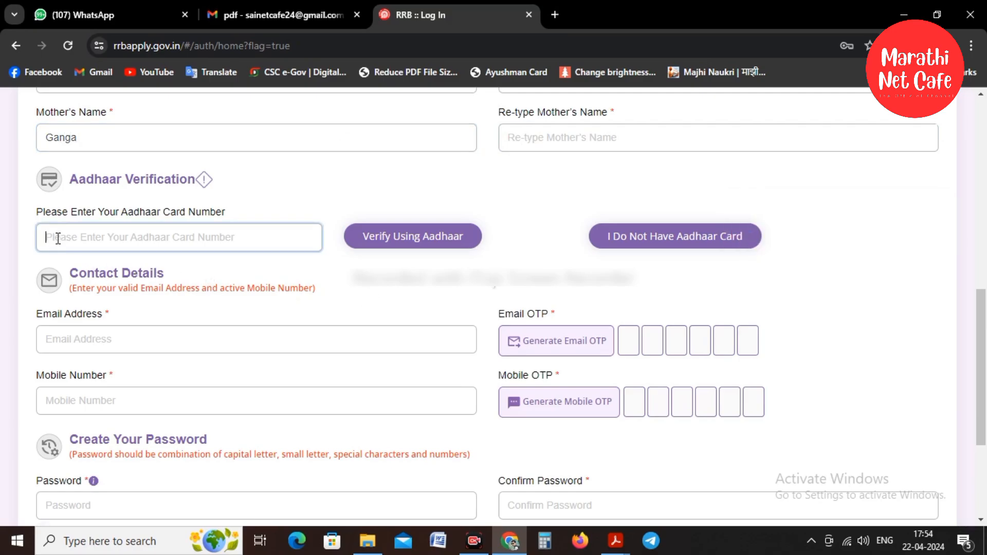
{"action": "left_click_drag", "start_coordinate": [981, 372], "coordinate": [979, 400]}
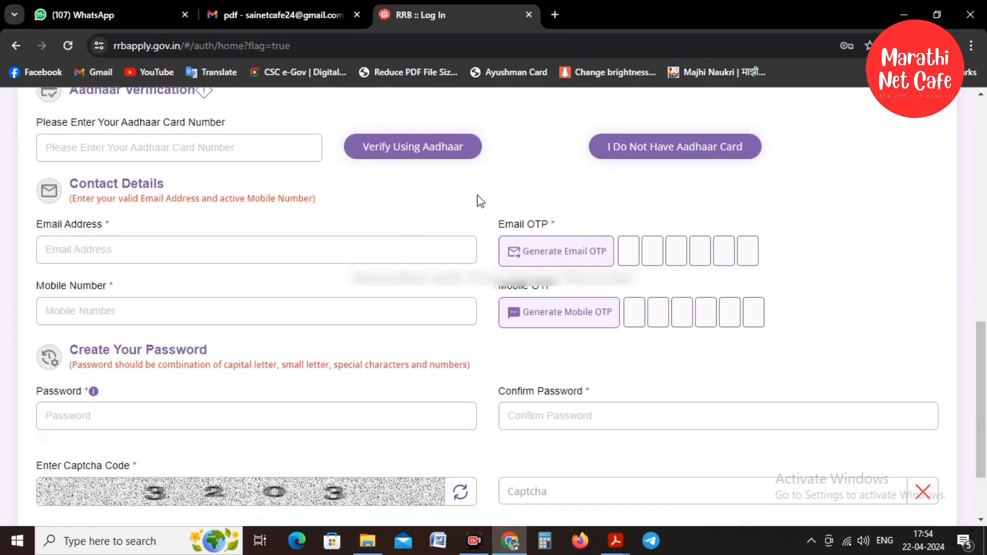
{"action": "scroll", "coordinate": [477, 195], "scroll_direction": "down", "scroll_amount": 2}
{"action": "scroll", "coordinate": [477, 201], "scroll_direction": "up", "scroll_amount": 4}
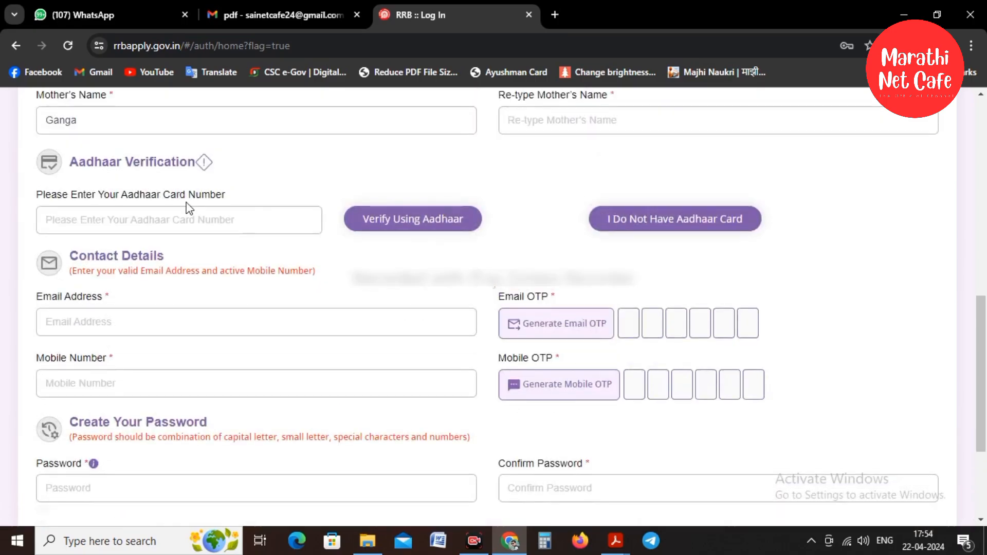
{"action": "left_click_drag", "start_coordinate": [979, 378], "coordinate": [979, 400]}
Enter the Aadhaar number and bring up the Verify Using Aadhaar dialog.
{"action": "left_click", "coordinate": [218, 159]}
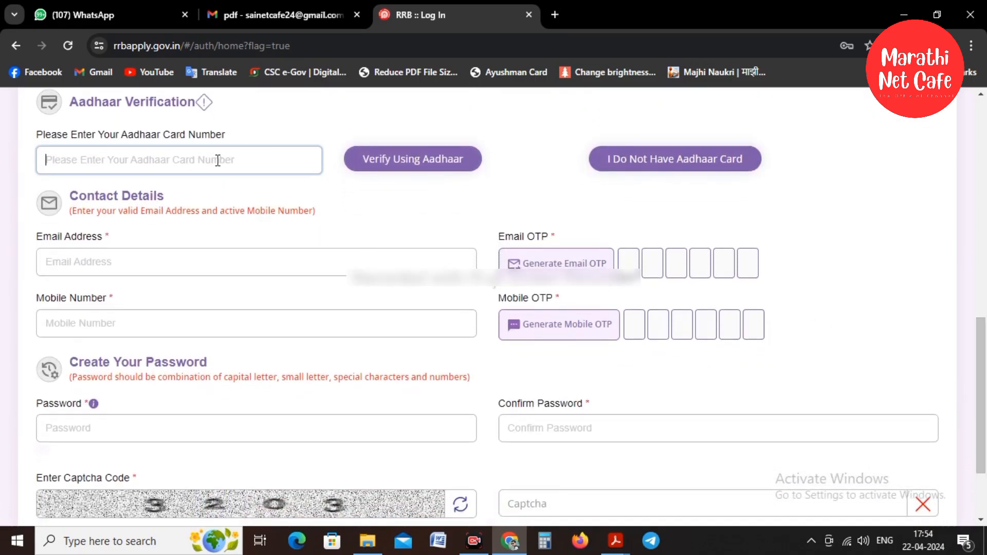
{"action": "type", "text": "8**7"}
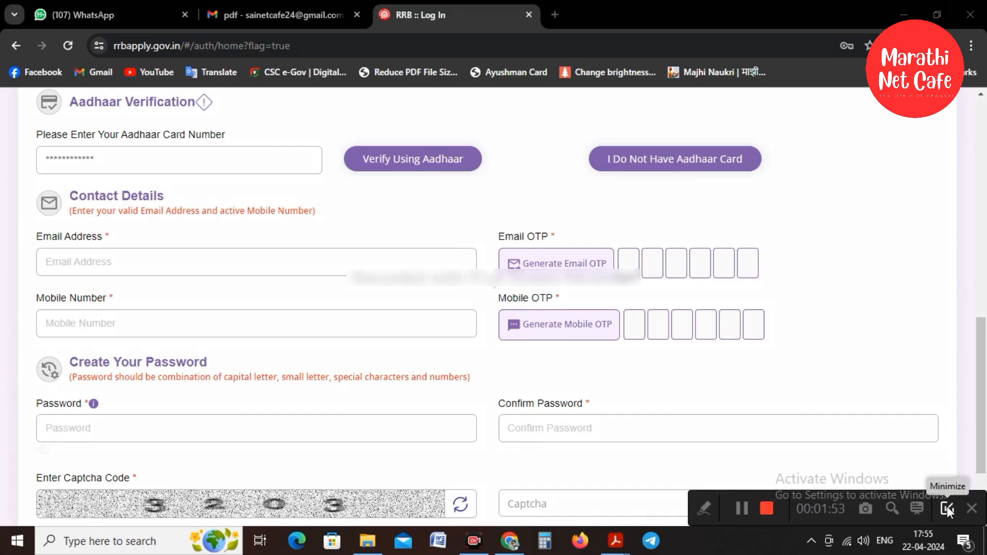
{"action": "left_click", "coordinate": [947, 507]}
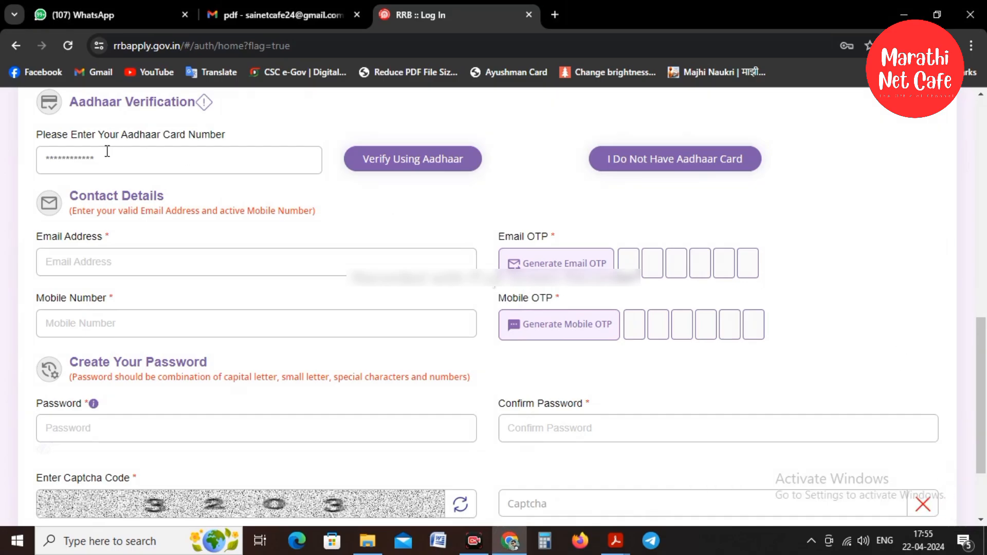
{"action": "left_click", "coordinate": [385, 166]}
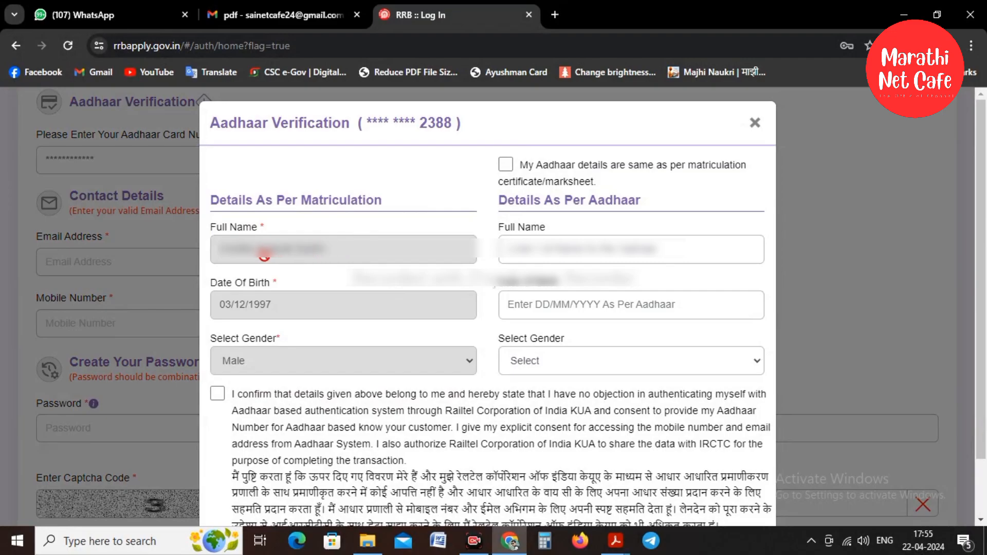
Try verifying with matriculation details reused, then untick that option after the fetch error.
{"action": "left_click", "coordinate": [503, 164]}
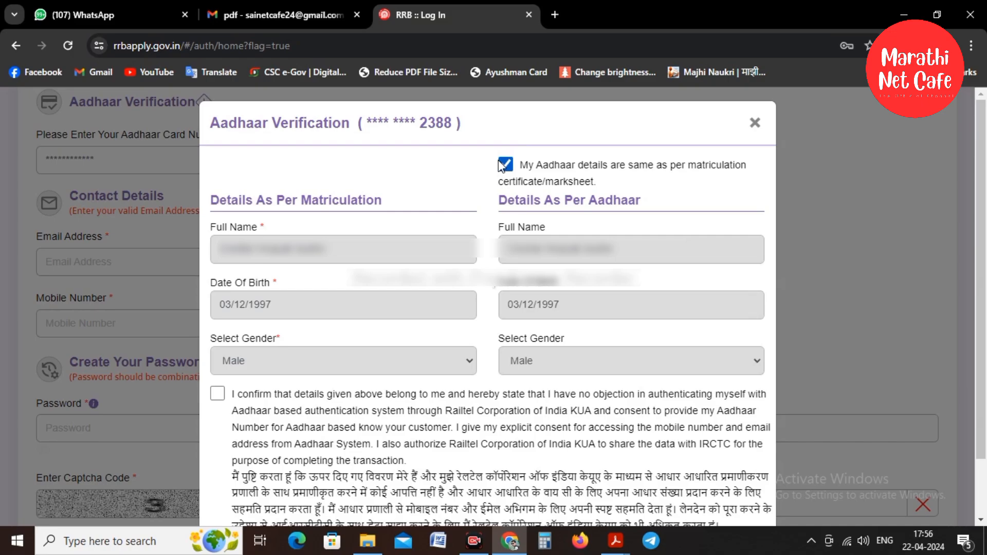
{"action": "left_click", "coordinate": [217, 393]}
{"action": "scroll", "coordinate": [399, 332], "scroll_direction": "down", "scroll_amount": 1}
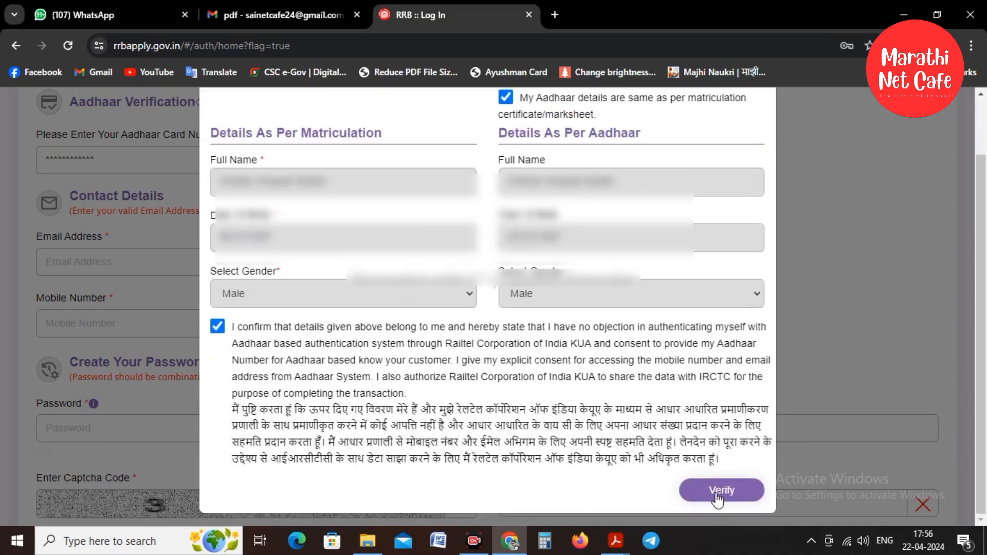
{"action": "left_click", "coordinate": [720, 493]}
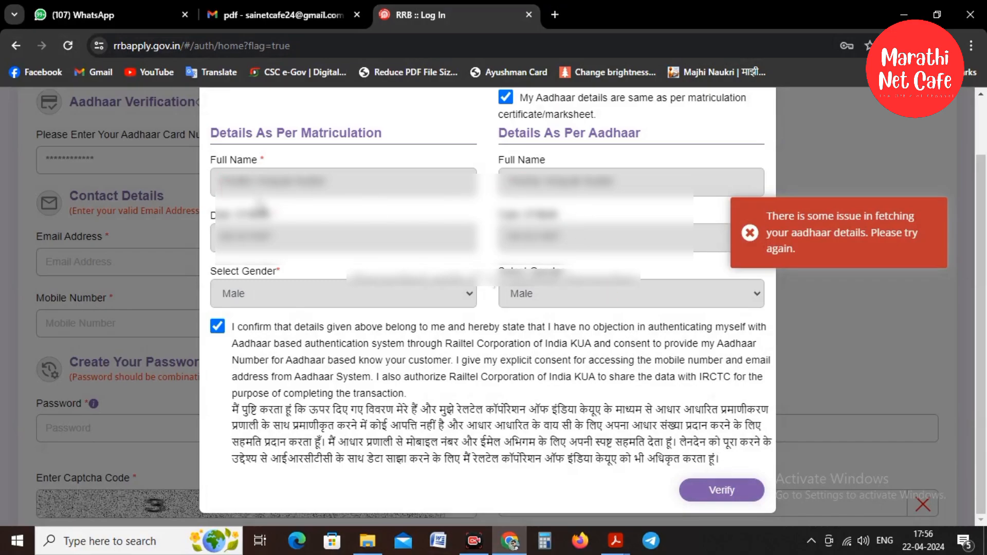
{"action": "left_click", "coordinate": [505, 97]}
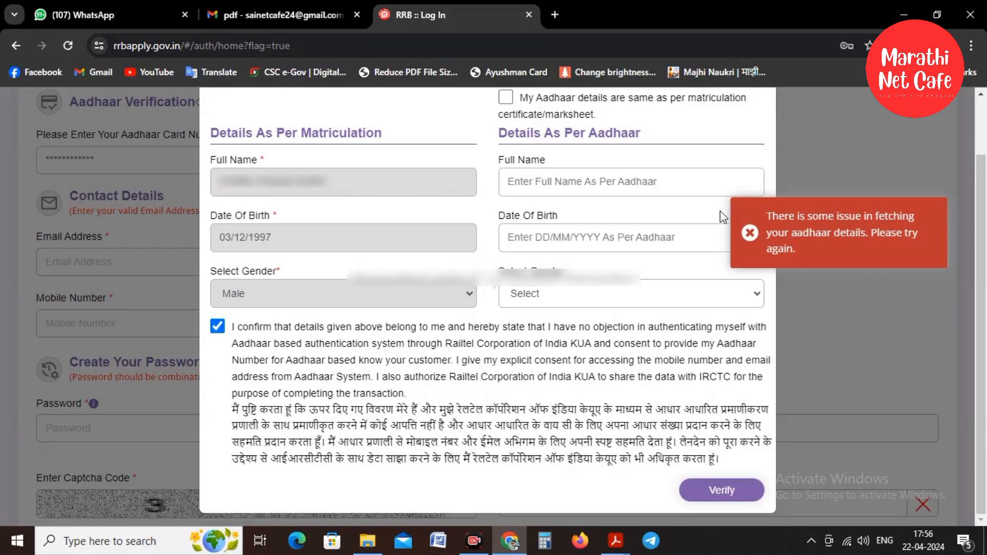
{"action": "left_click", "coordinate": [757, 237]}
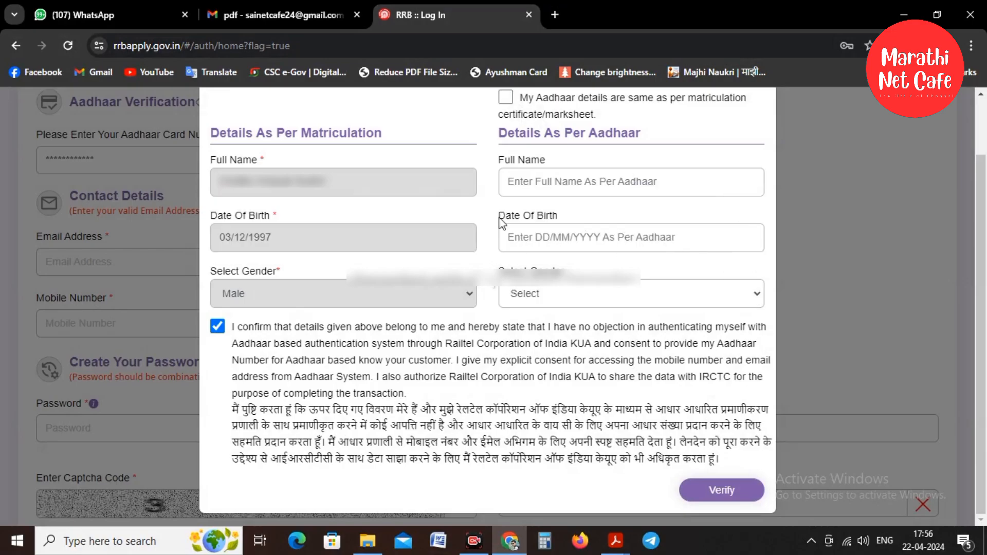
{"action": "left_click", "coordinate": [555, 179]}
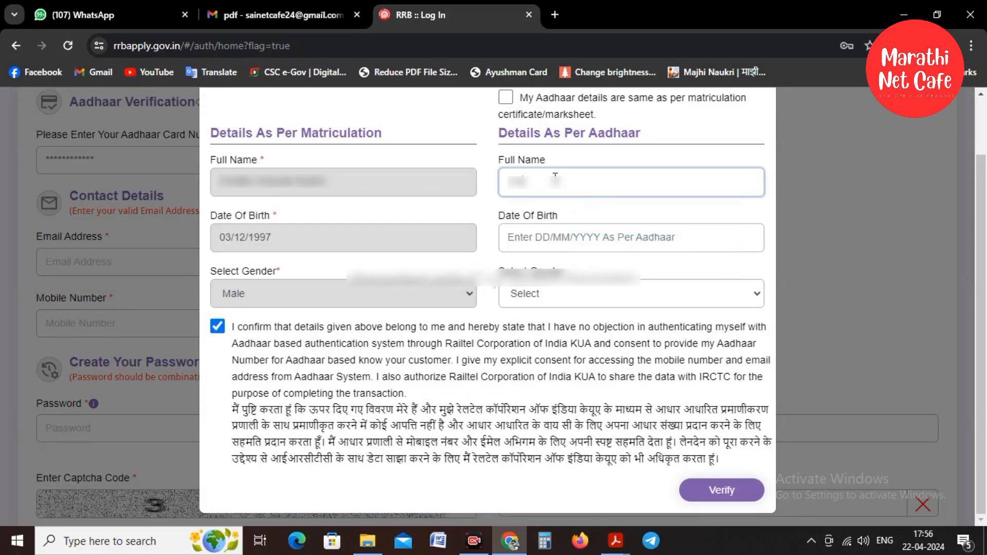
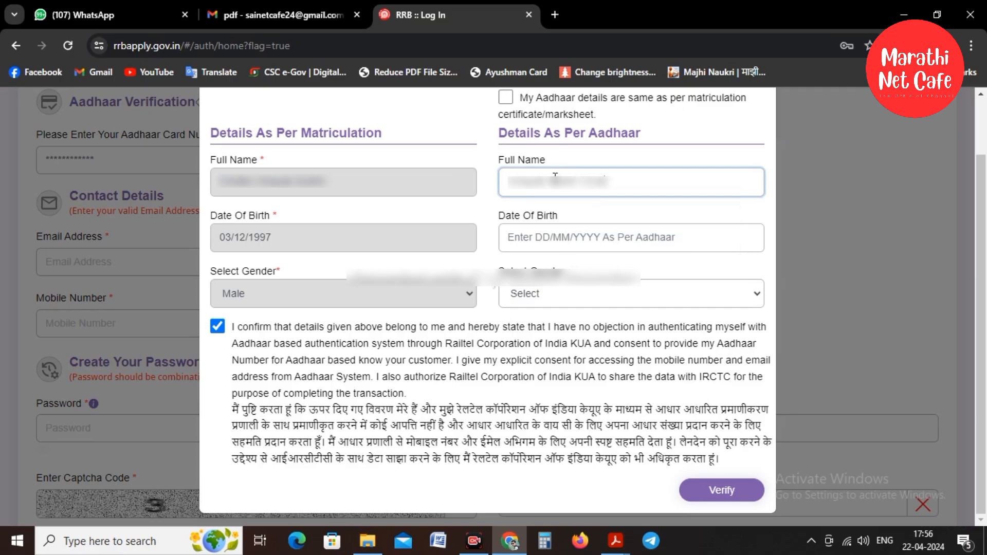
{"action": "left_click", "coordinate": [550, 245]}
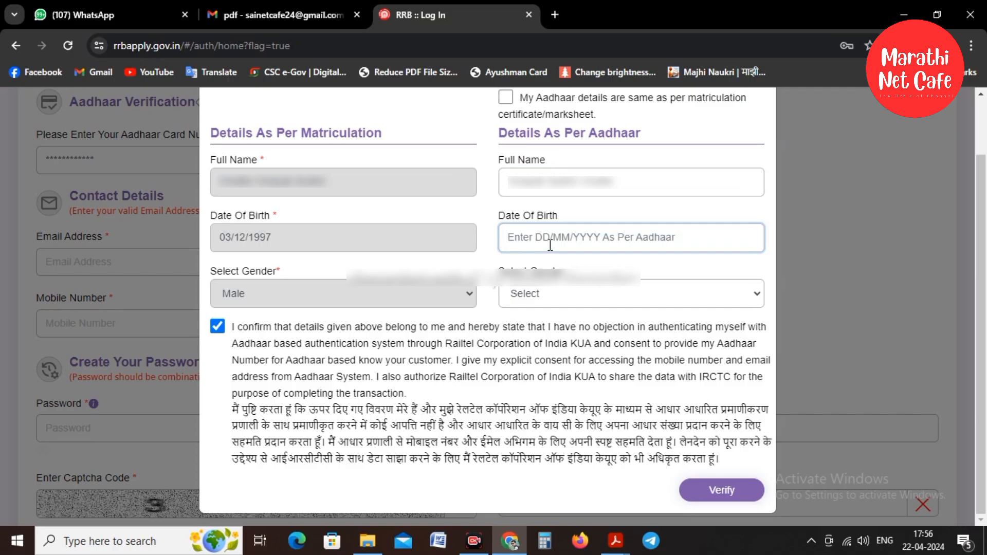
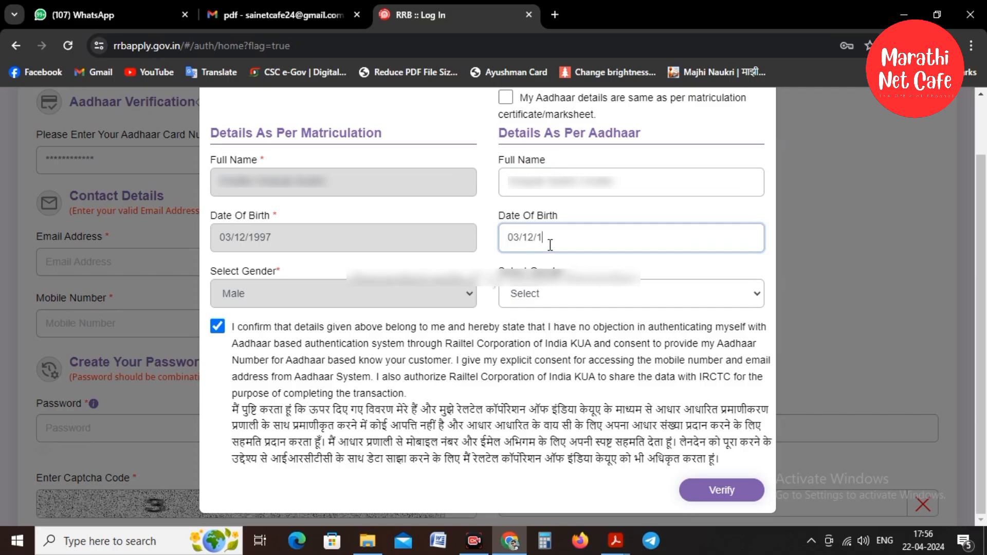
{"action": "left_click", "coordinate": [539, 294]}
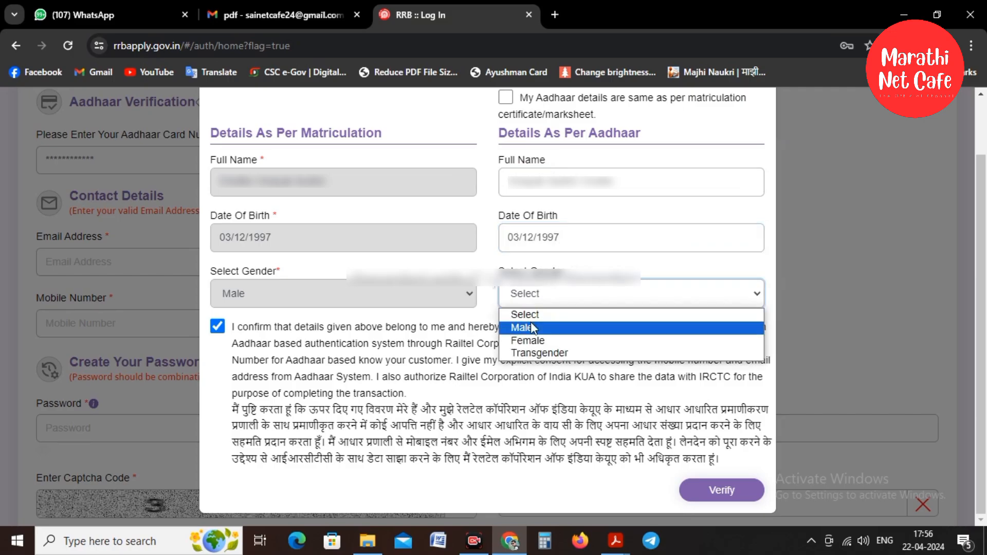
{"action": "left_click", "coordinate": [531, 324]}
{"action": "left_click", "coordinate": [734, 492]}
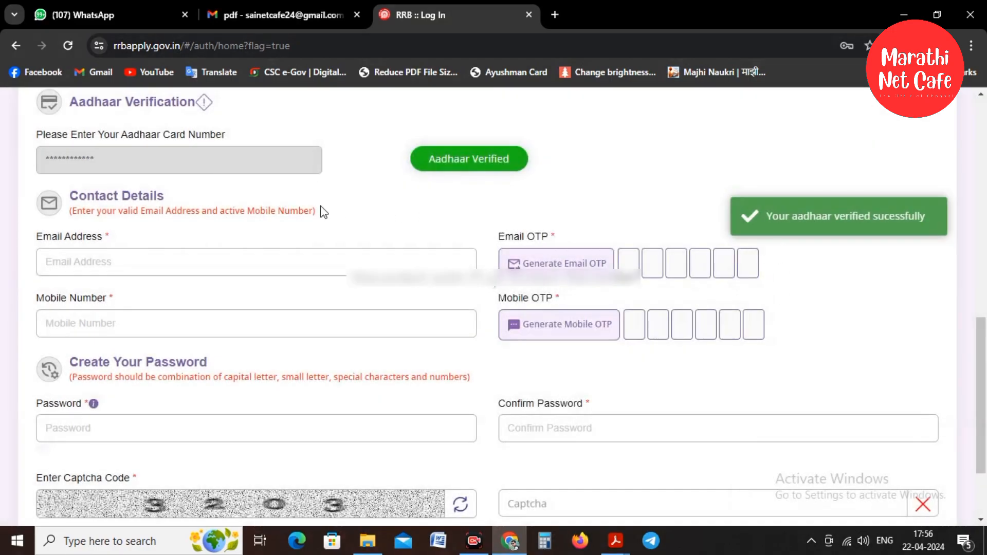
Fill in the email address and mobile number along with their OTPs.
{"action": "scroll", "coordinate": [322, 212], "scroll_direction": "down", "scroll_amount": 2}
{"action": "left_click", "coordinate": [128, 183]}
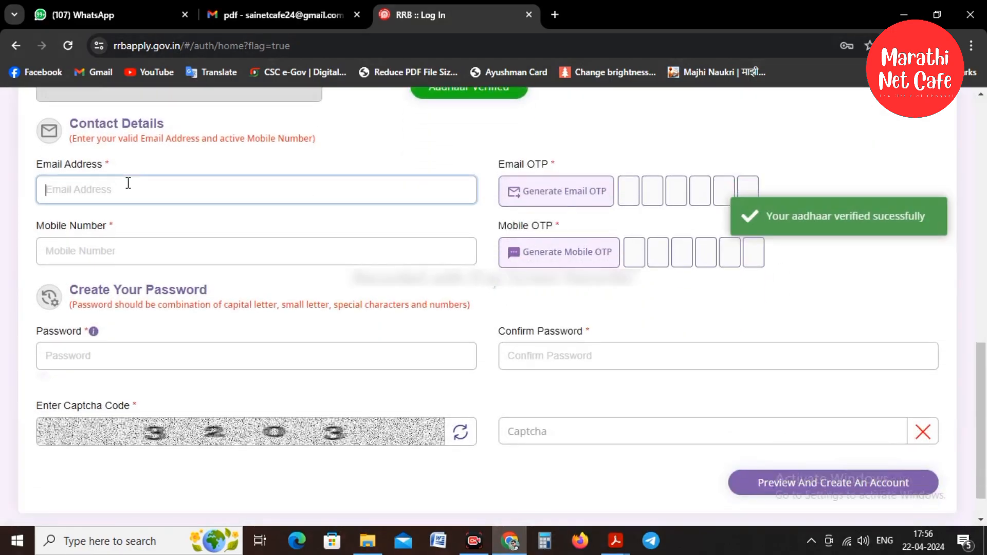
{"action": "left_click", "coordinate": [118, 258]}
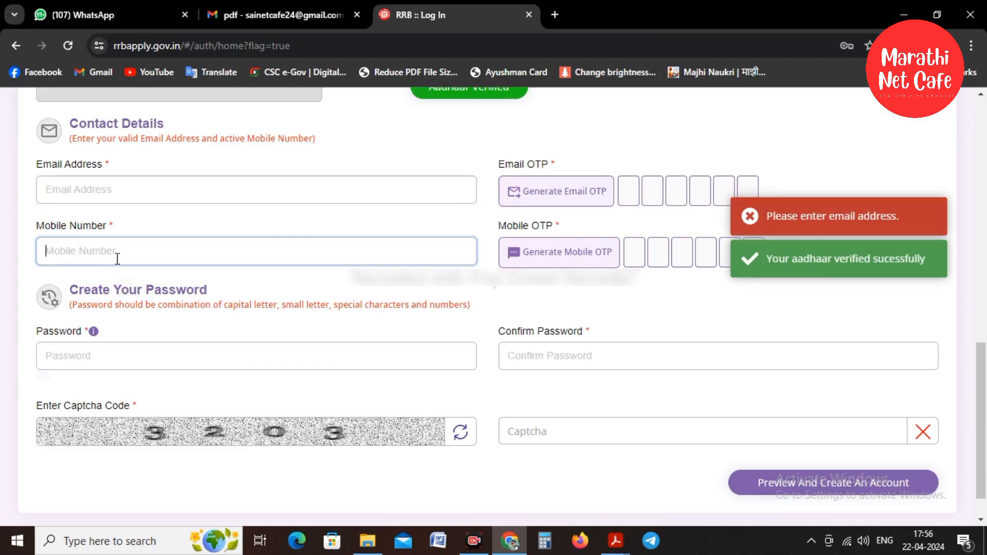
{"action": "left_click", "coordinate": [749, 222]}
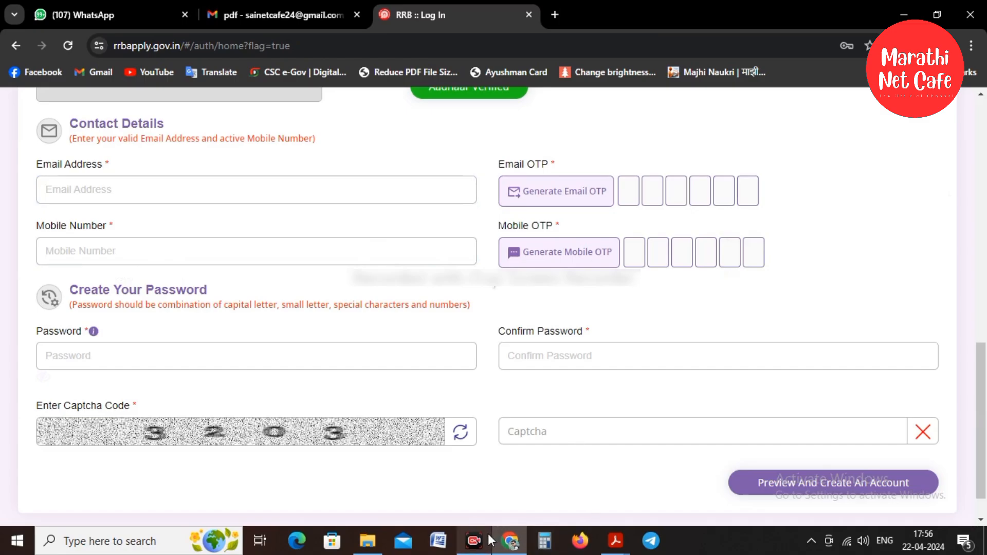
{"action": "left_click", "coordinate": [473, 540]}
{"action": "left_click", "coordinate": [737, 508]}
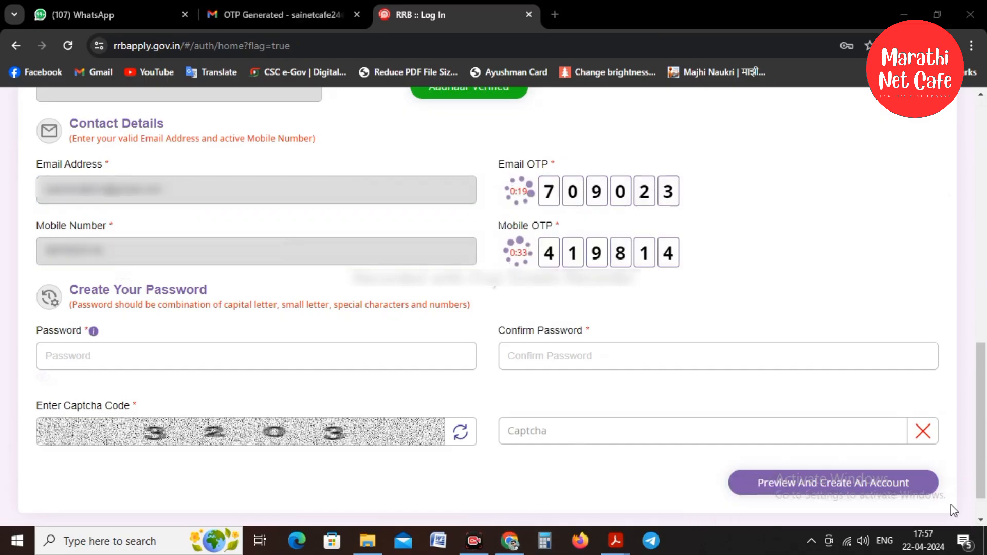
{"action": "key", "text": "Tab"}
Set the account password, confirm it, and move to the captcha field.
{"action": "left_click", "coordinate": [109, 349]}
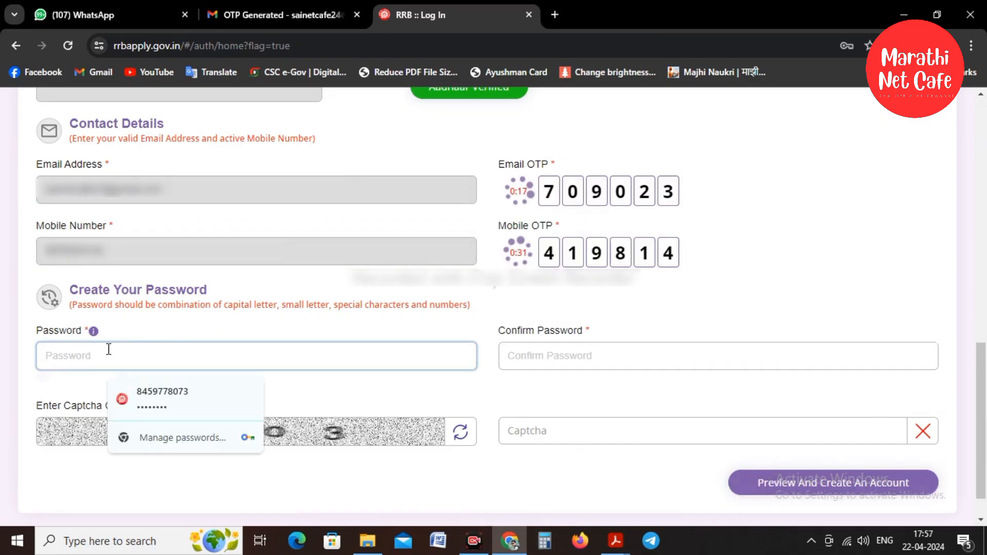
{"action": "type", "text": "••••"}
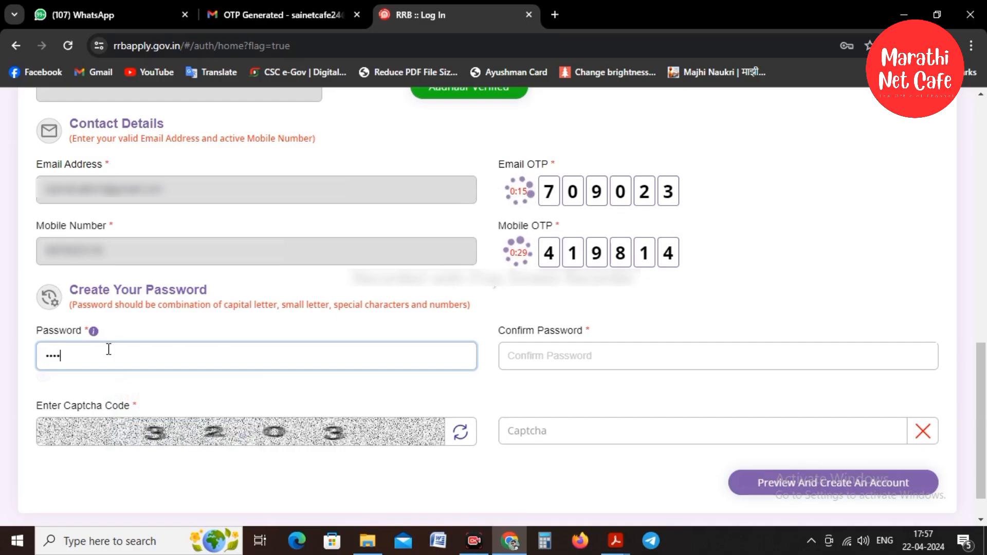
{"action": "type", "text": "••••"}
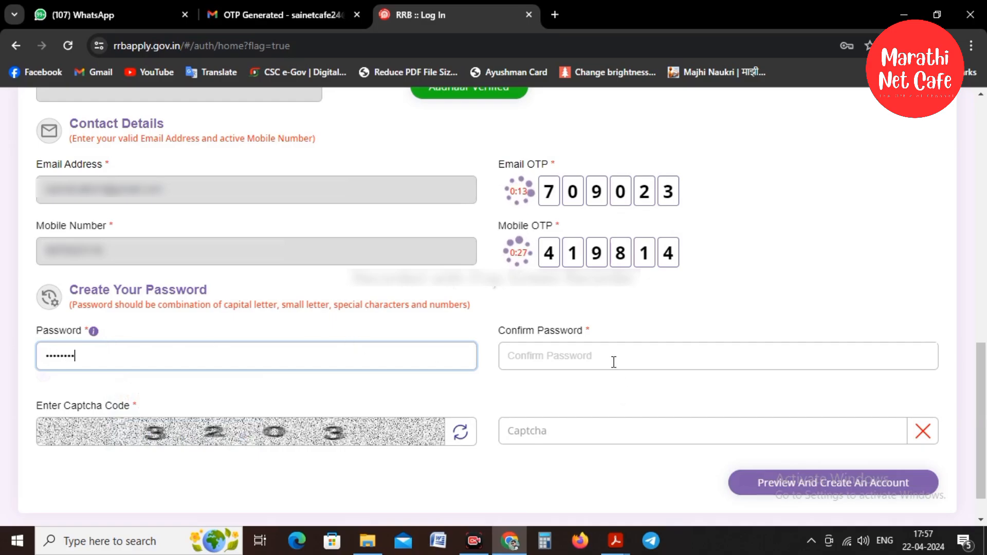
{"action": "left_click", "coordinate": [614, 362]}
{"action": "type", "text": "••••"}
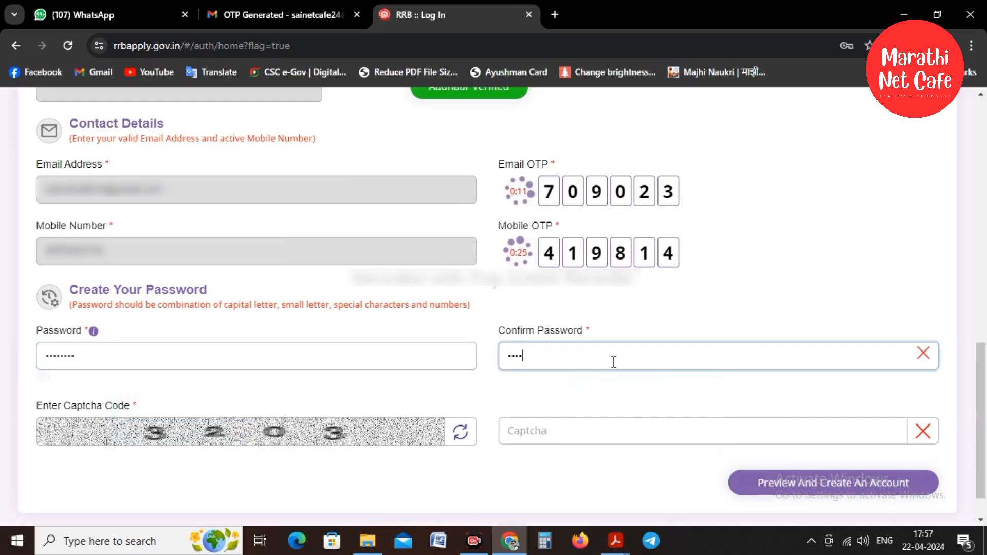
{"action": "type", "text": "••••"}
{"action": "left_click", "coordinate": [516, 432]}
Enter captcha 3203, preview the account details, and create the account.
{"action": "type", "text": "3203"}
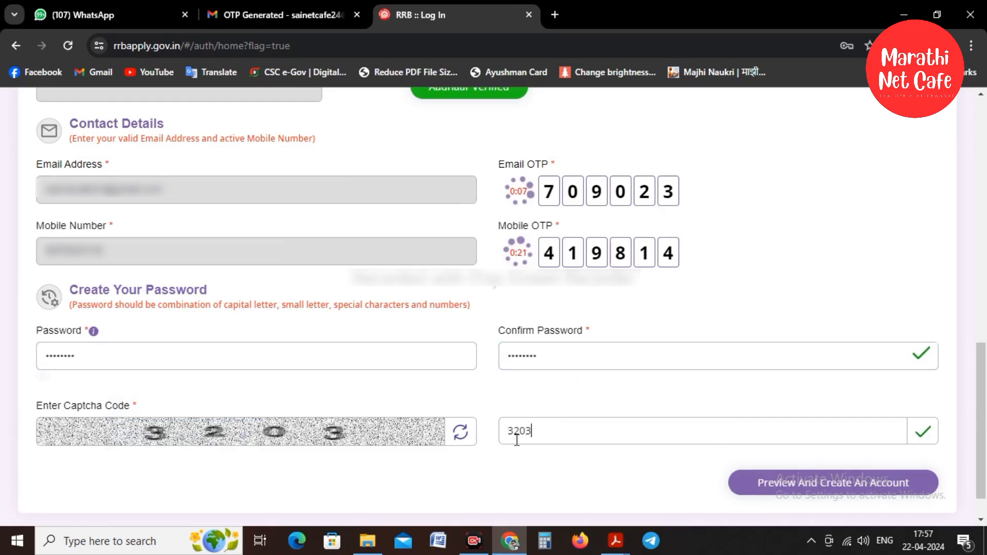
{"action": "left_click", "coordinate": [767, 485]}
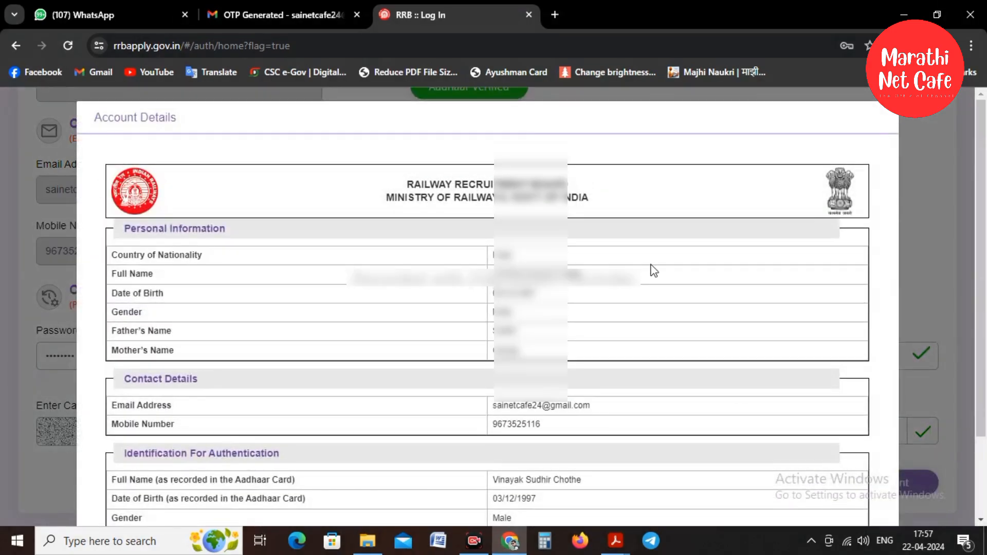
{"action": "scroll", "coordinate": [717, 227], "scroll_direction": "down", "scroll_amount": 3}
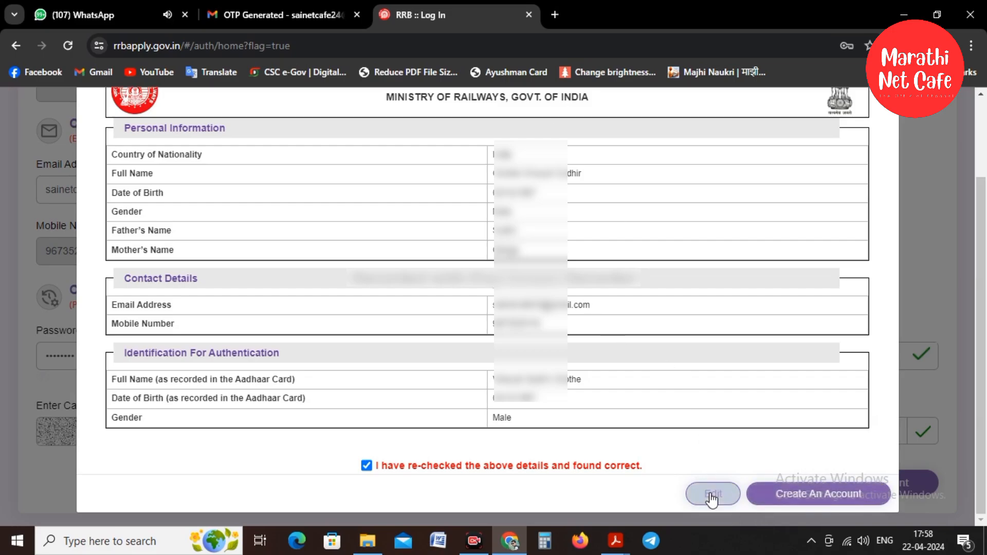
{"action": "left_click", "coordinate": [833, 494]}
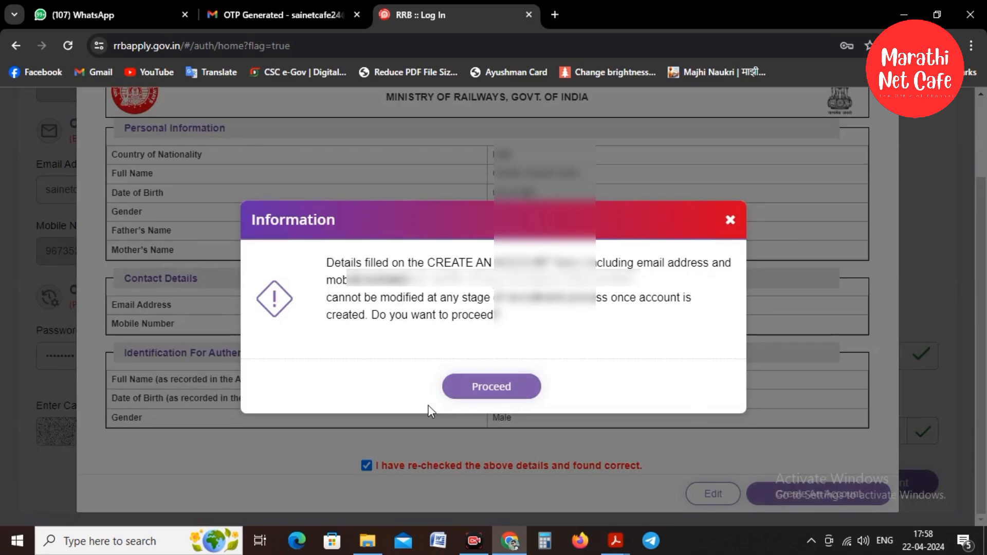
{"action": "left_click", "coordinate": [495, 390]}
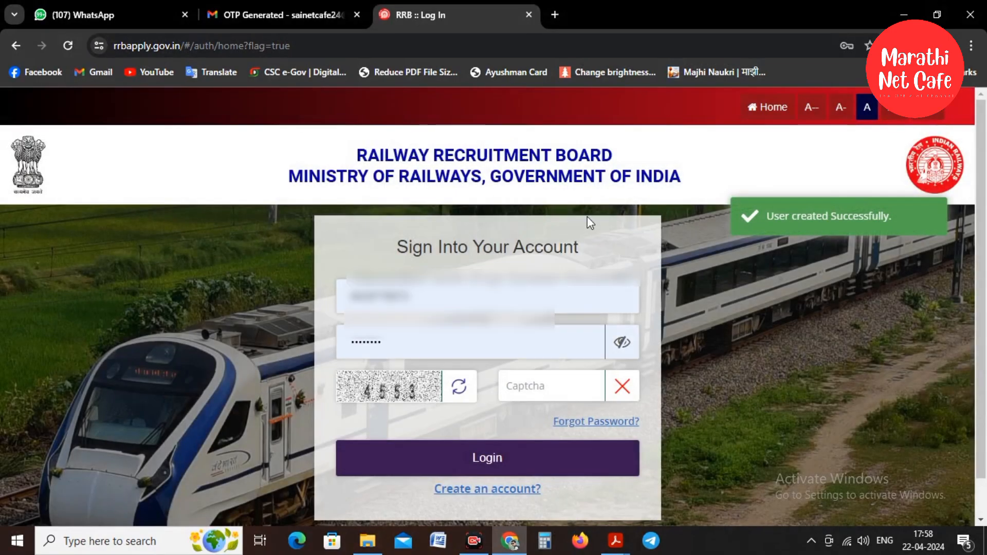
Replace the autofilled username with the new account's username.
{"action": "left_click", "coordinate": [455, 304]}
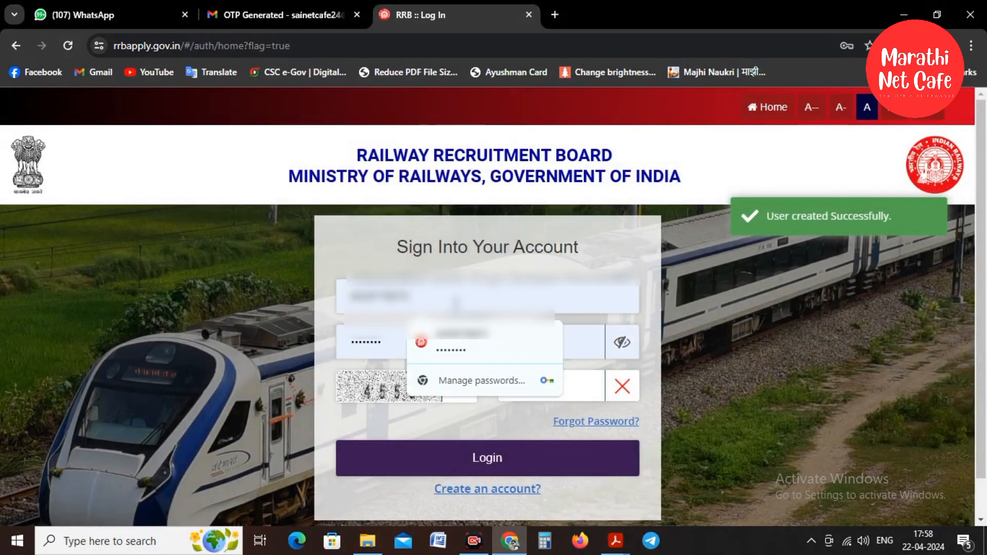
{"action": "key", "text": "BackSpace"}
{"action": "key", "text": "BackSpace"}
{"action": "key", "text": "BackSpace"}
{"action": "key", "text": "BackSpace"}
{"action": "key", "text": "BackSpace"}
{"action": "key", "text": "BackSpace"}
{"action": "key", "text": "BackSpace"}
{"action": "key", "text": "BackSpace"}
{"action": "key", "text": "BackSpace"}
{"action": "key", "text": "BackSpace"}
{"action": "left_click", "coordinate": [382, 247]}
{"action": "left_click", "coordinate": [415, 297]}
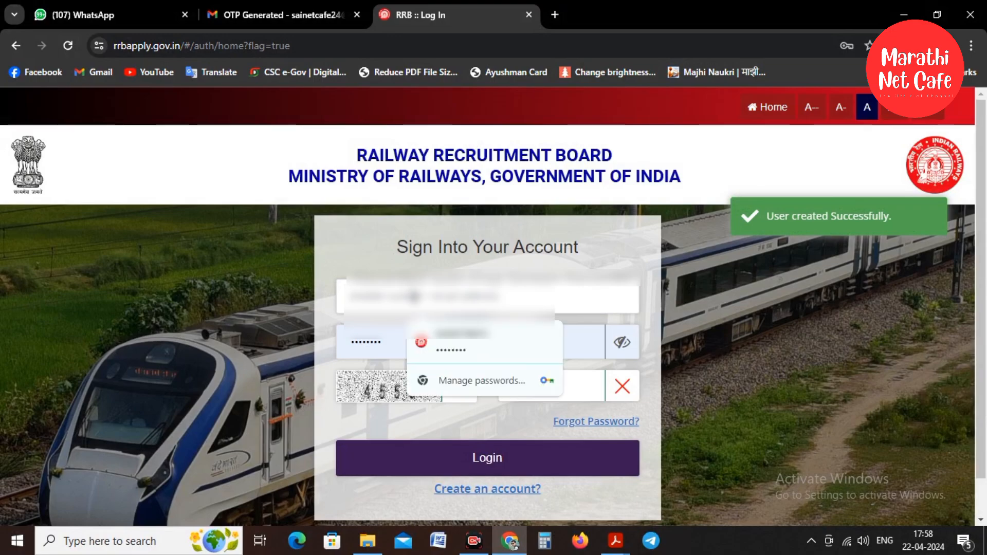
{"action": "type", "text": "98908"}
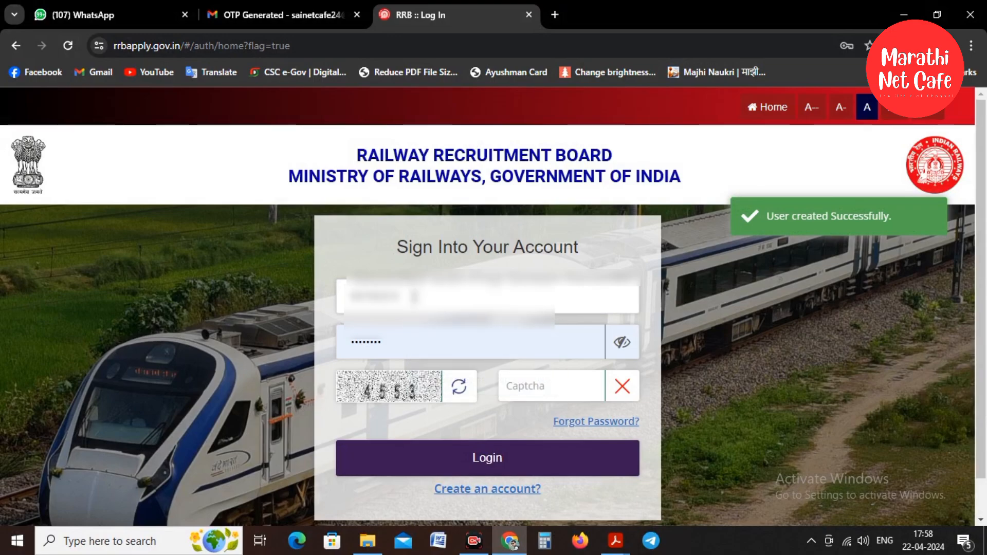
Enter the account password and captcha 4553, then log in.
{"action": "left_click", "coordinate": [402, 342]}
{"action": "key", "text": "BackSpace"}
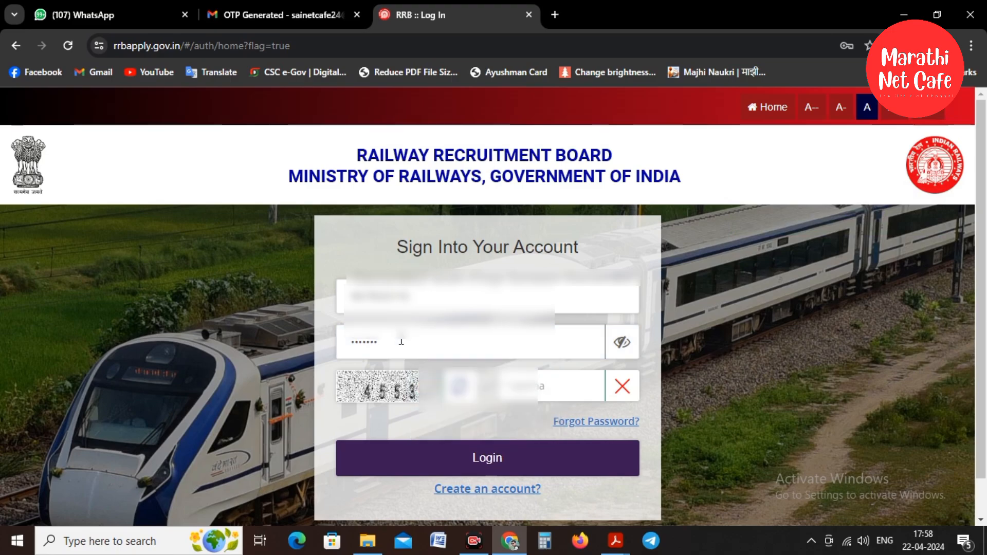
{"action": "key", "text": "BackSpace"}
{"action": "type", "text": "••••"}
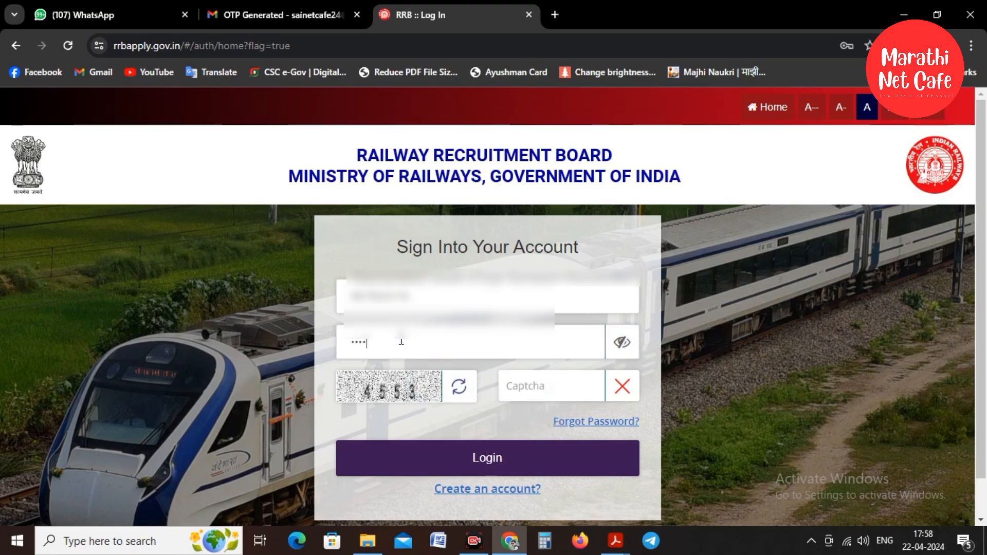
{"action": "left_click", "coordinate": [556, 399]}
{"action": "type", "text": "455"}
{"action": "key", "text": "BackSpace"}
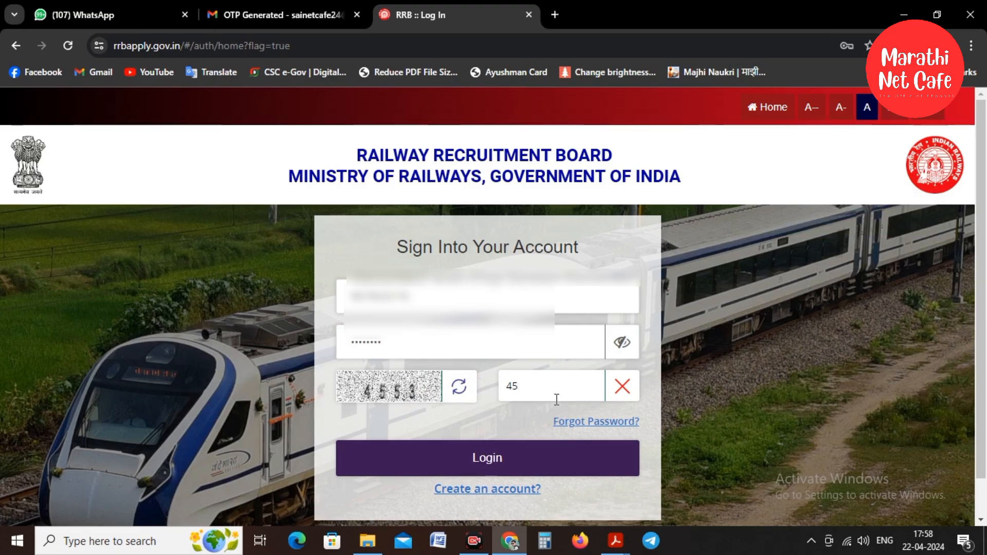
{"action": "type", "text": "53"}
{"action": "left_click", "coordinate": [489, 476]}
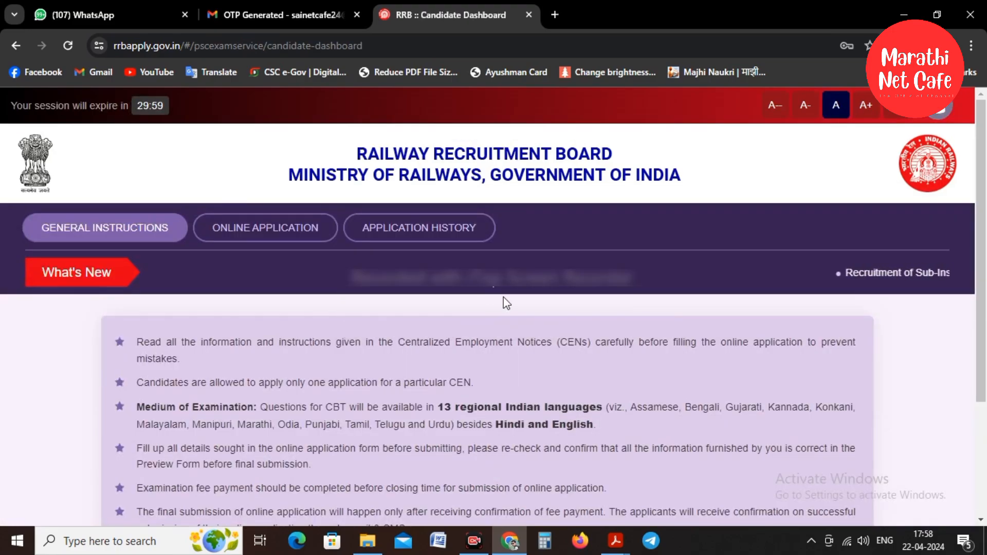
Open the online application notices and declare not debarred on the Constable (Executive) RPF 02/2024 card.
{"action": "scroll", "coordinate": [506, 303], "scroll_direction": "down", "scroll_amount": 3}
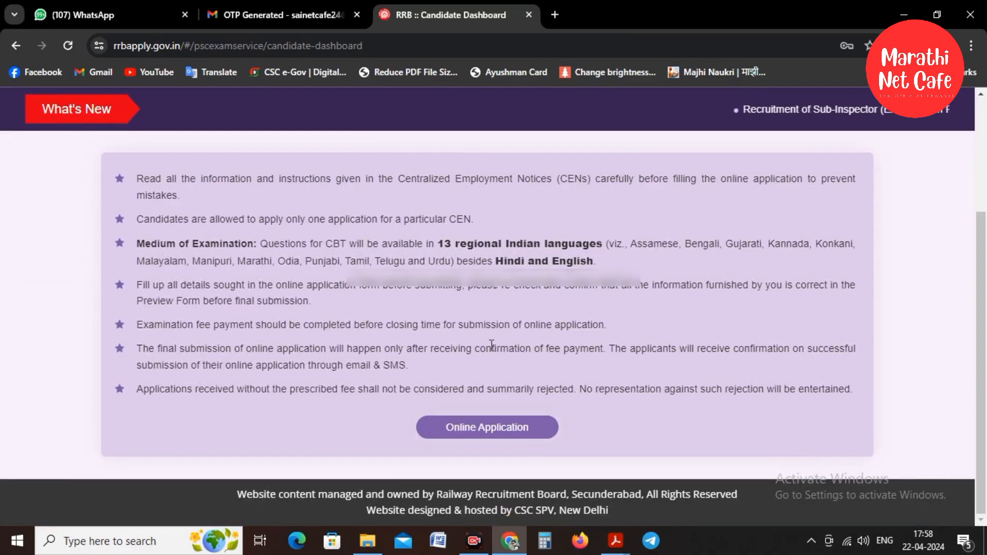
{"action": "left_click", "coordinate": [477, 434]}
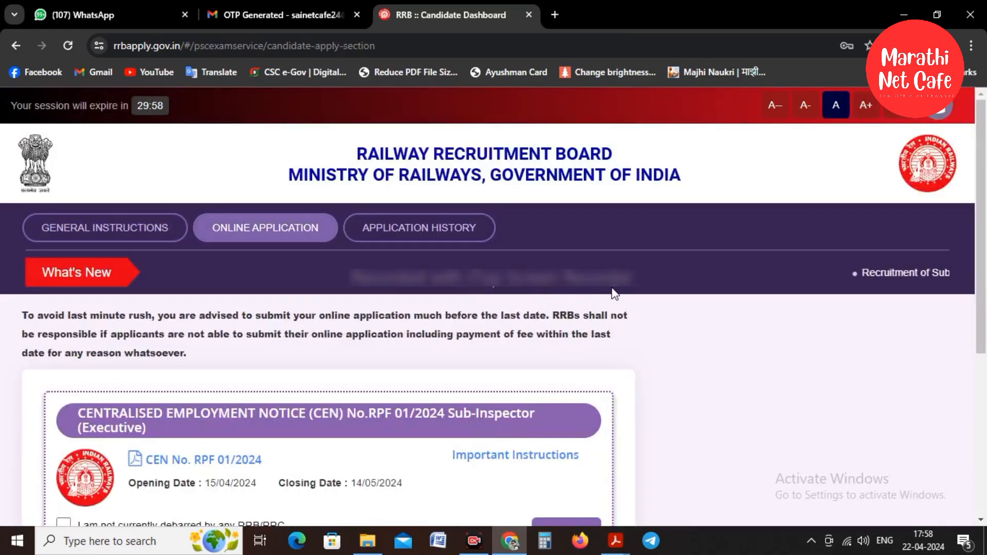
{"action": "scroll", "coordinate": [613, 290], "scroll_direction": "down", "scroll_amount": 4}
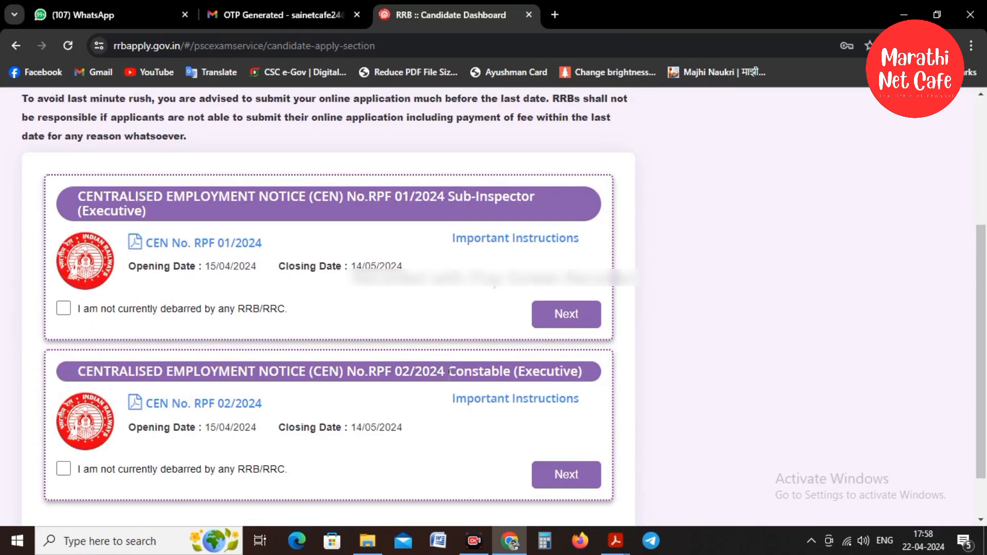
{"action": "left_click_drag", "start_coordinate": [449, 371], "coordinate": [510, 371]}
{"action": "left_click", "coordinate": [433, 455]}
{"action": "left_click_drag", "start_coordinate": [449, 191], "coordinate": [533, 189]}
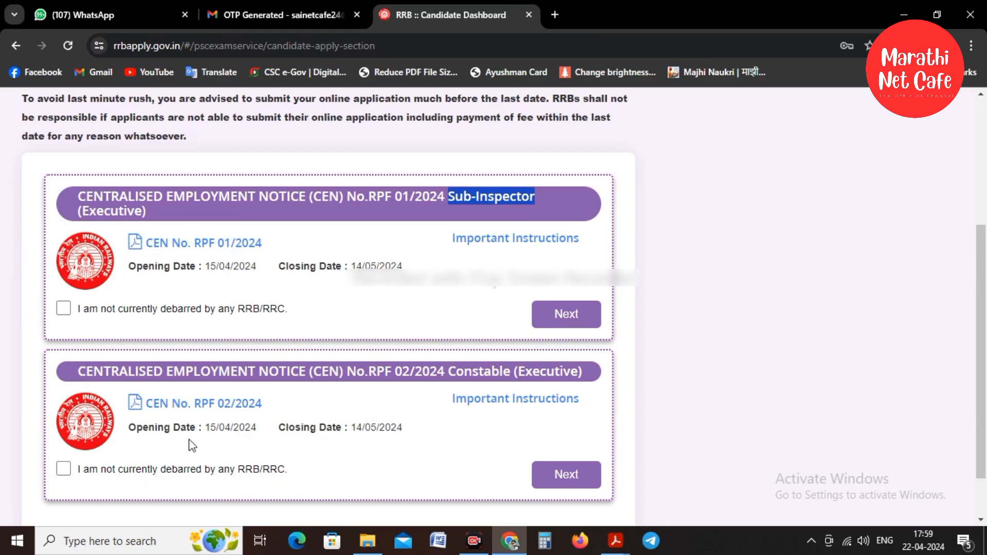
{"action": "left_click", "coordinate": [63, 468]}
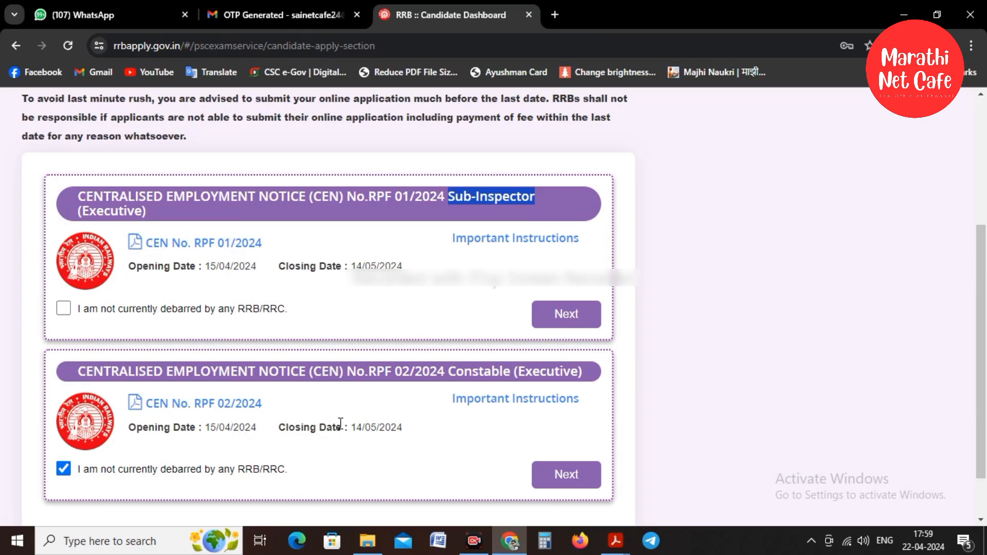
Proceed with the Constable application and dismiss the previously-saved-data message.
{"action": "left_click", "coordinate": [578, 482]}
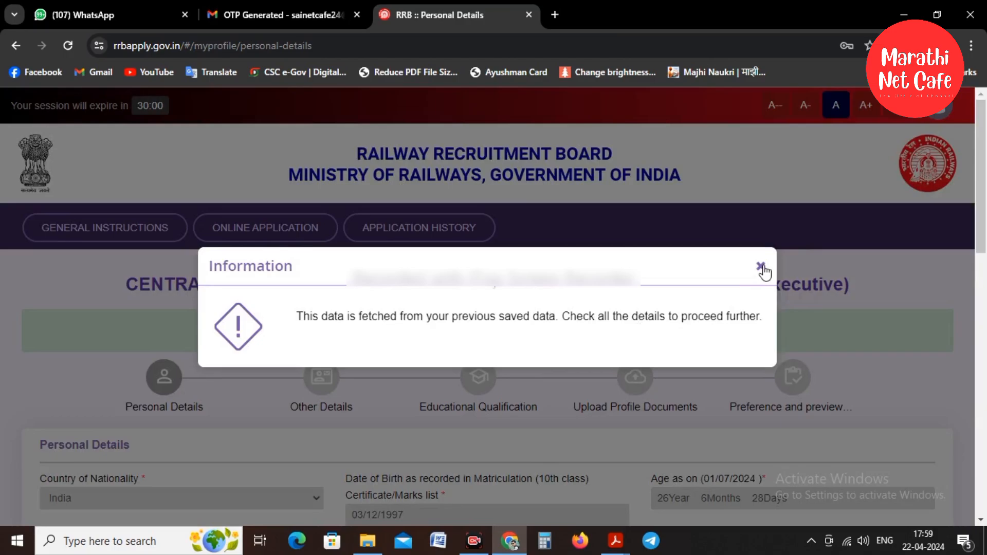
{"action": "left_click", "coordinate": [760, 267]}
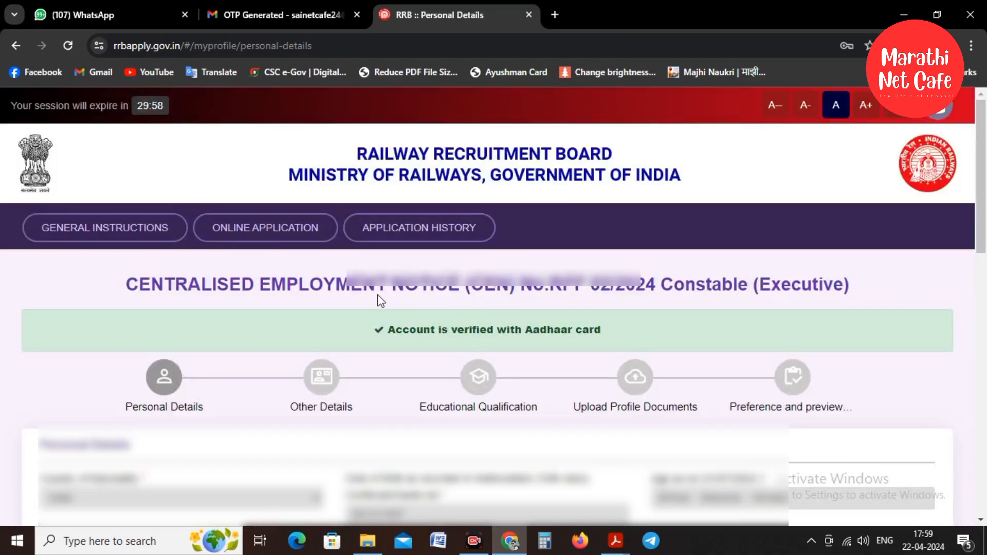
{"action": "scroll", "coordinate": [378, 298], "scroll_direction": "down", "scroll_amount": 3}
{"action": "scroll", "coordinate": [385, 301], "scroll_direction": "up", "scroll_amount": 1}
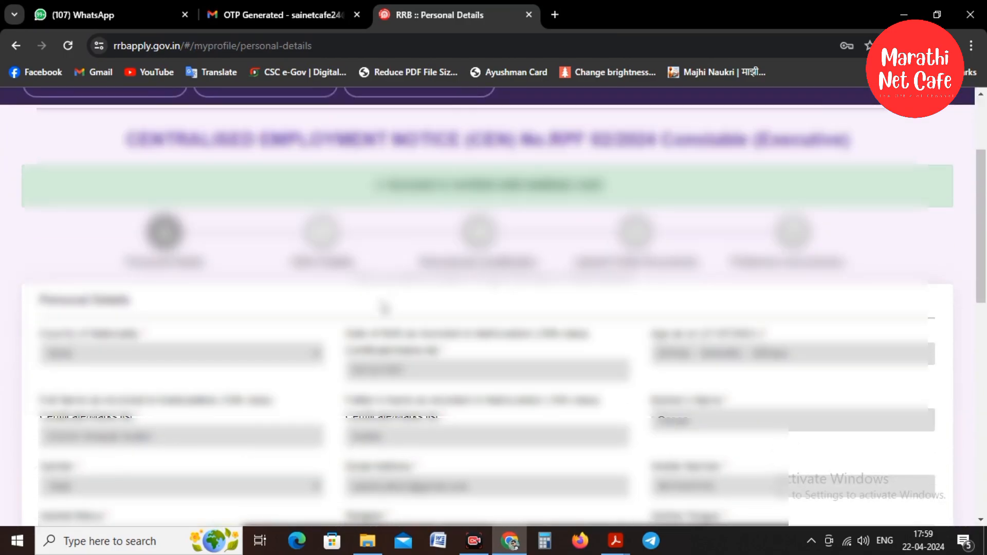
{"action": "scroll", "coordinate": [386, 300], "scroll_direction": "down", "scroll_amount": 5}
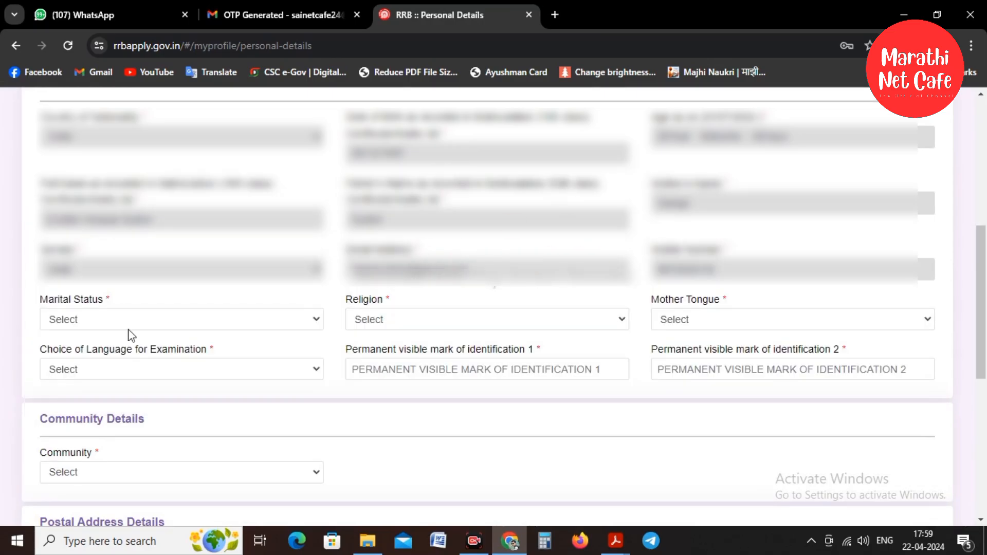
Set marital status Unmarried, religion Hindu, and mother tongue and exam language Marathi.
{"action": "left_click", "coordinate": [103, 321]}
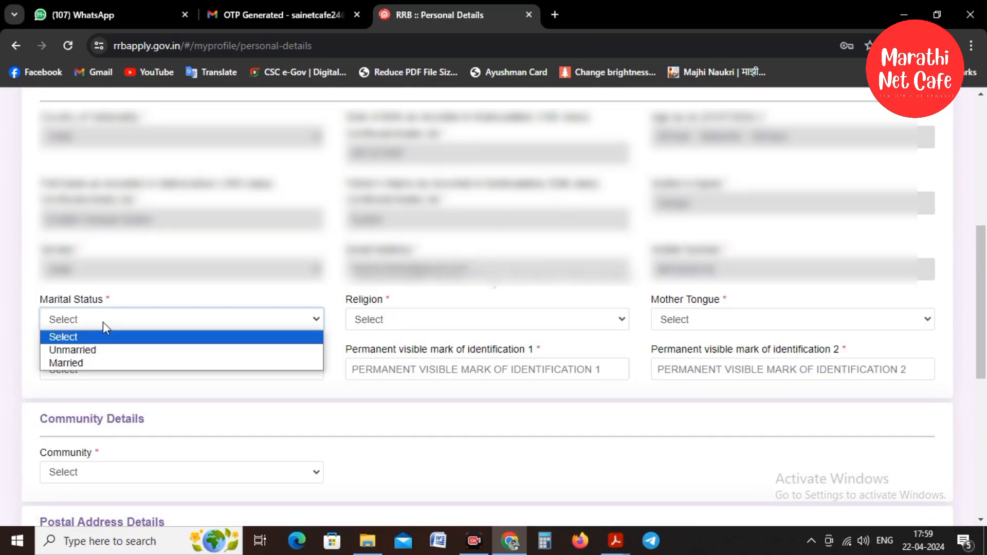
{"action": "left_click", "coordinate": [90, 351]}
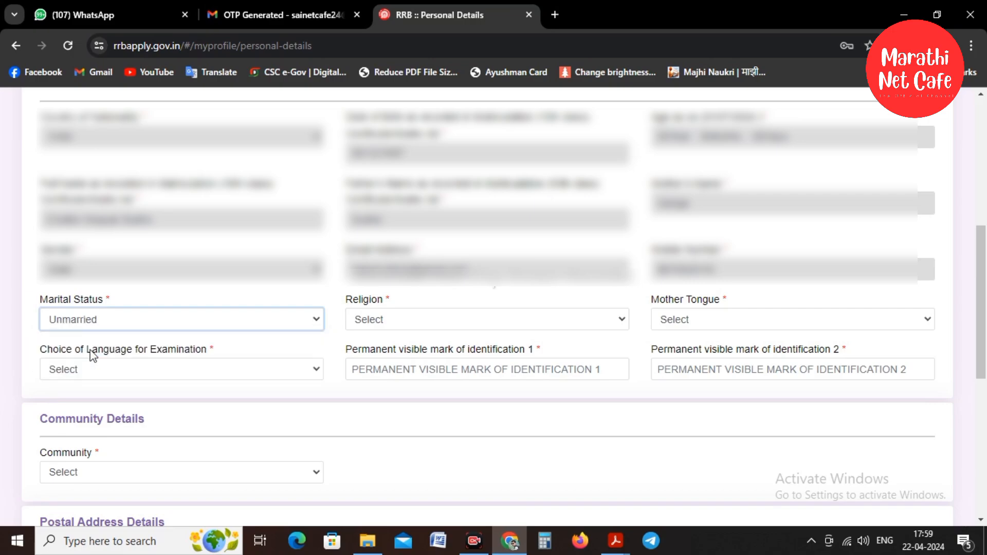
{"action": "left_click", "coordinate": [364, 323]}
{"action": "left_click", "coordinate": [380, 337]}
{"action": "left_click", "coordinate": [391, 321]}
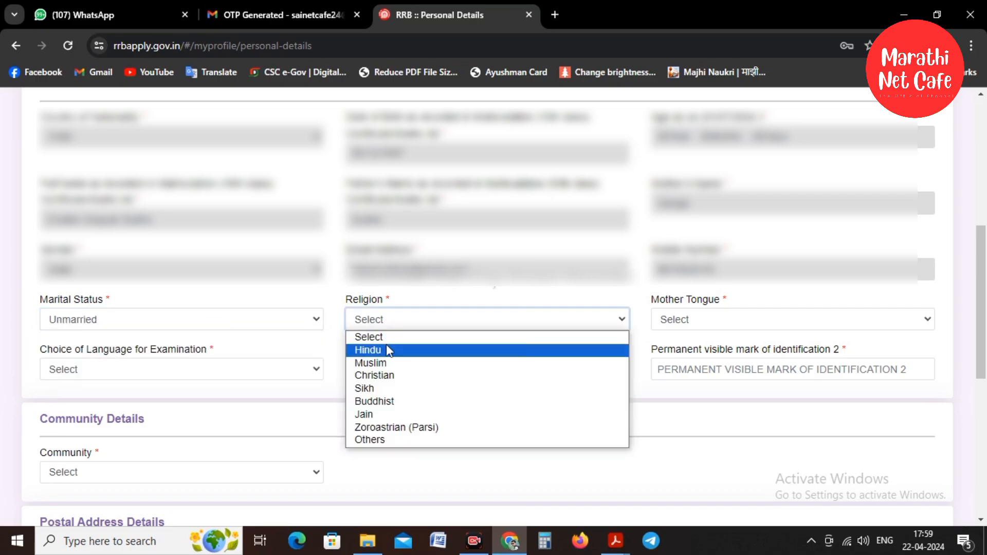
{"action": "left_click", "coordinate": [386, 345]}
{"action": "left_click", "coordinate": [744, 319]}
{"action": "scroll", "coordinate": [720, 169], "scroll_direction": "down", "scroll_amount": 2}
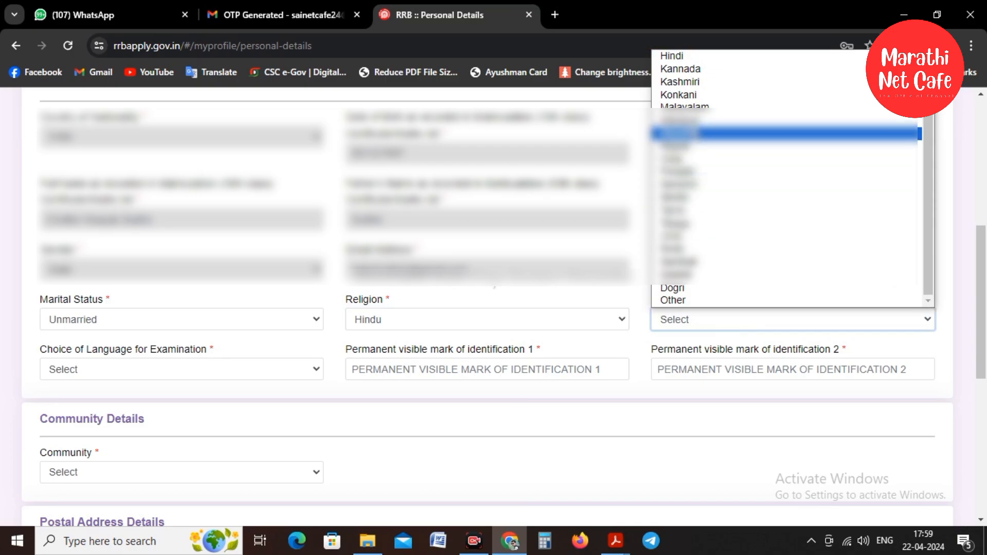
{"action": "left_click", "coordinate": [683, 134]}
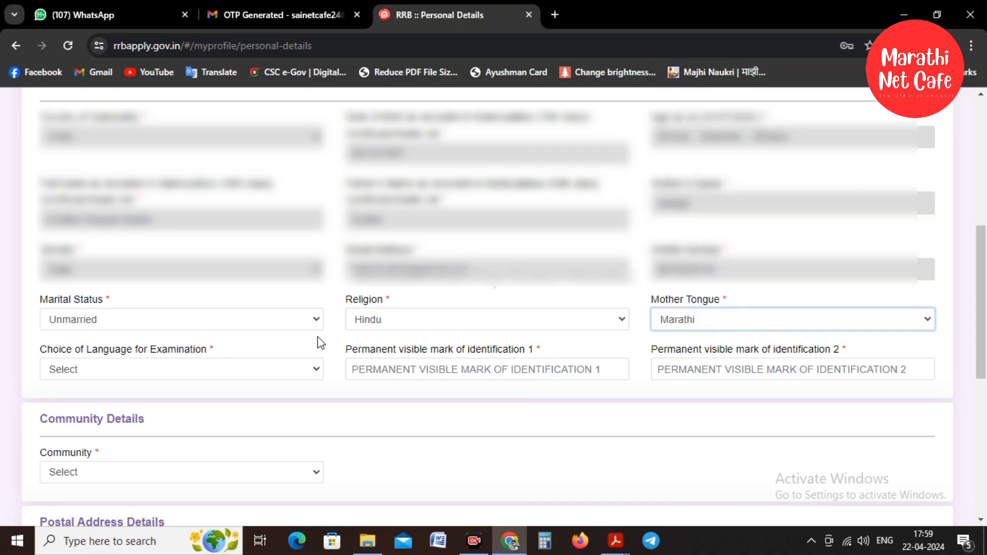
{"action": "left_click", "coordinate": [122, 369]}
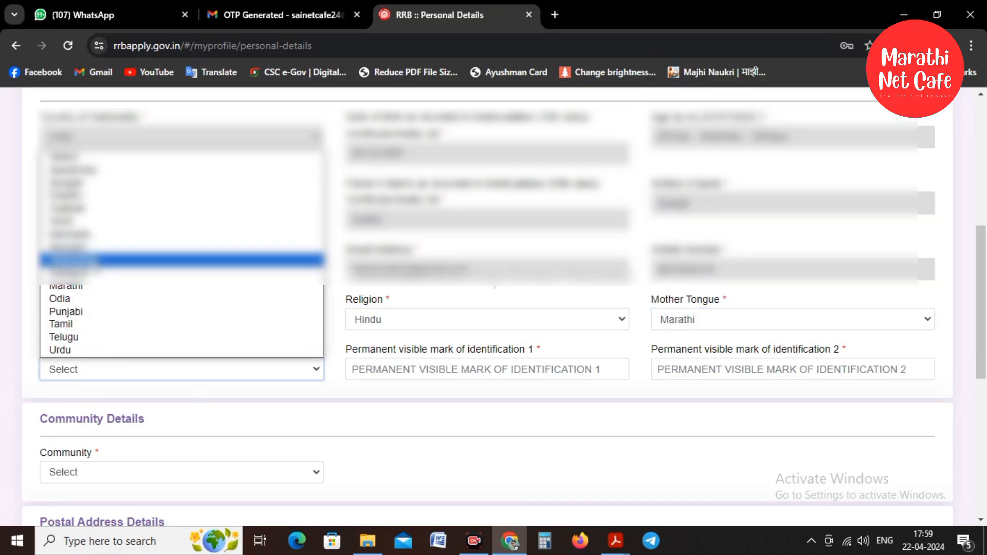
{"action": "left_click", "coordinate": [84, 287]}
Enter identification marks 'MOLE ON HAND' and 'MOLE ON FACE'.
{"action": "left_click", "coordinate": [437, 374]}
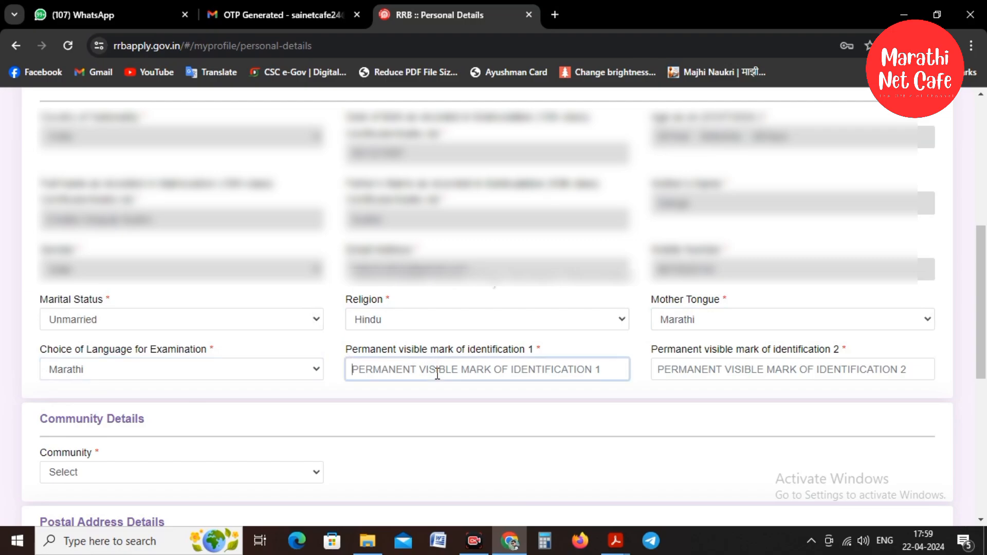
{"action": "type", "text": "MOLE ON HAND"}
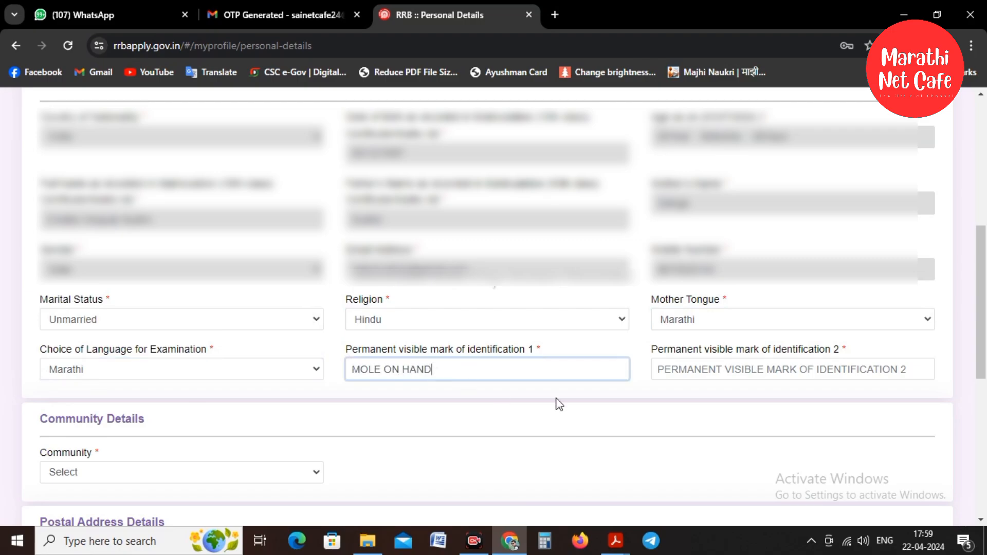
{"action": "left_click", "coordinate": [719, 372]}
{"action": "type", "text": "MOLE"}
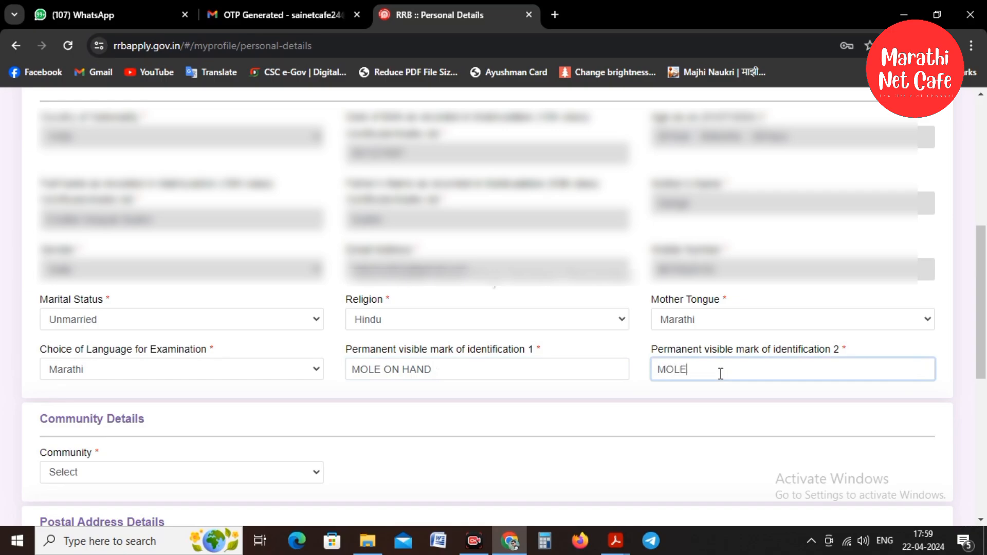
{"action": "type", "text": " ON FACE"}
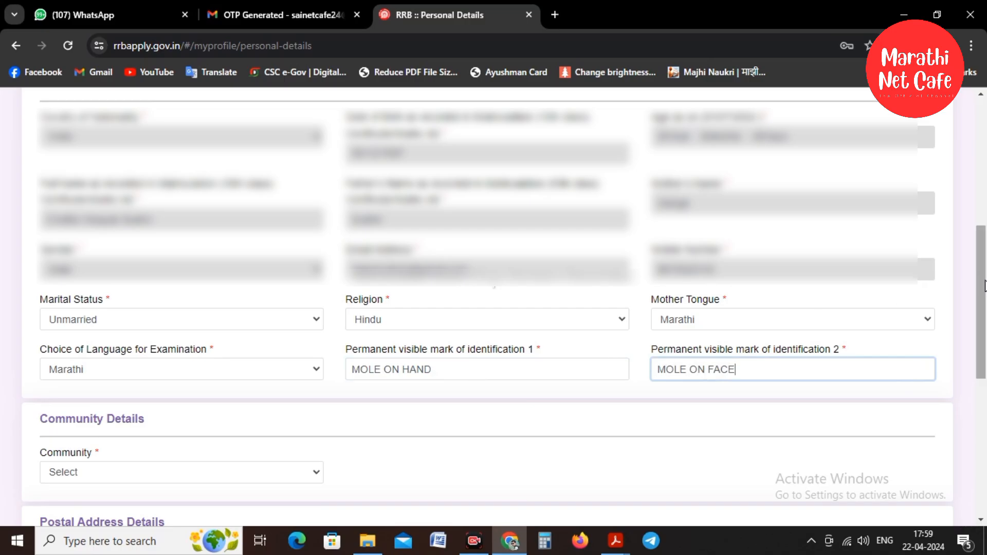
{"action": "left_click_drag", "start_coordinate": [983, 287], "coordinate": [984, 353]}
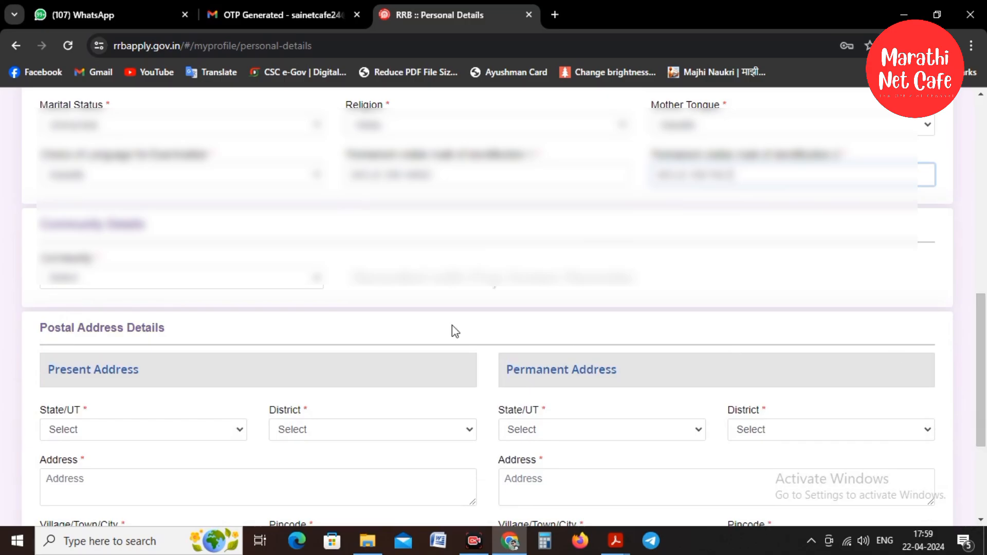
Set community to SC, accept the information notice, and enter the caste certificate number.
{"action": "left_click", "coordinate": [93, 281]}
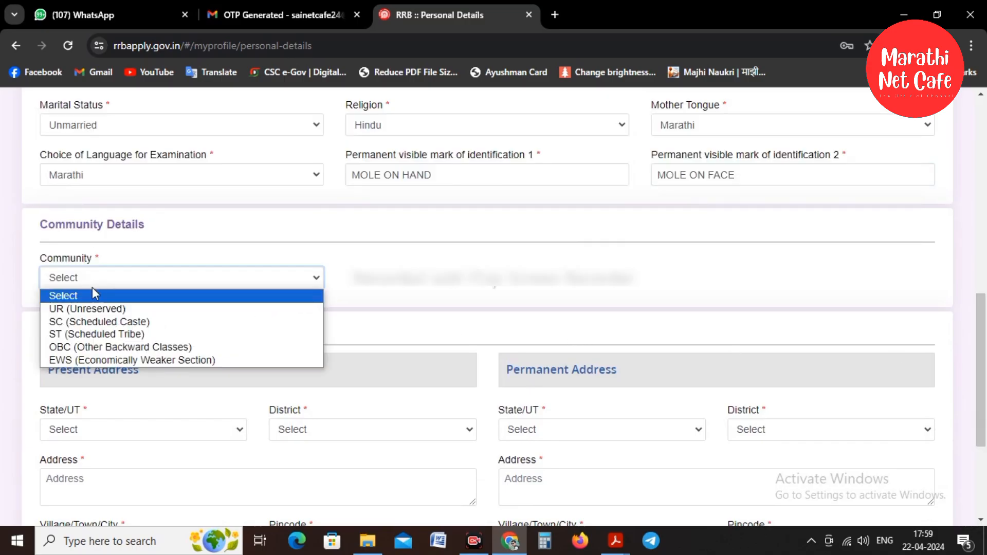
{"action": "left_click", "coordinate": [87, 322]}
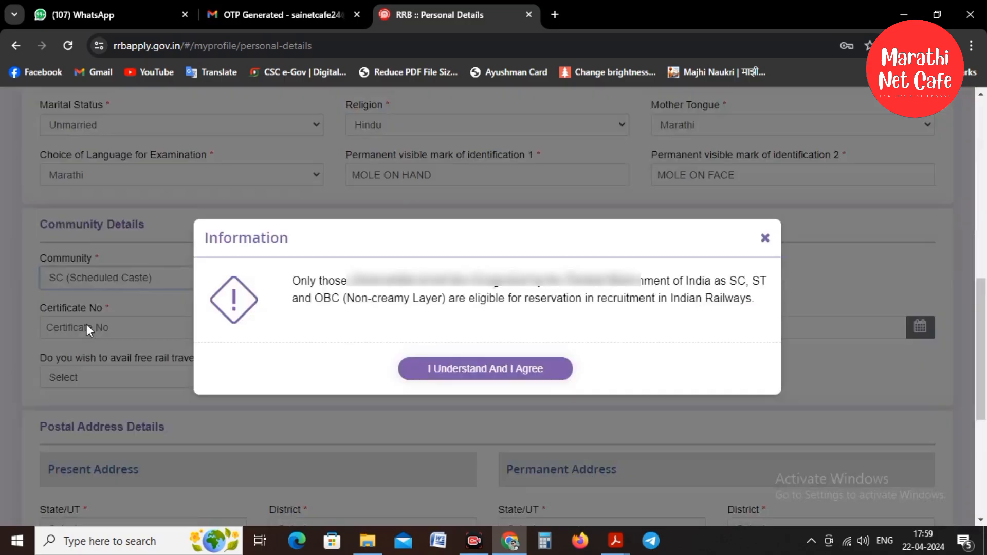
{"action": "left_click", "coordinate": [483, 373]}
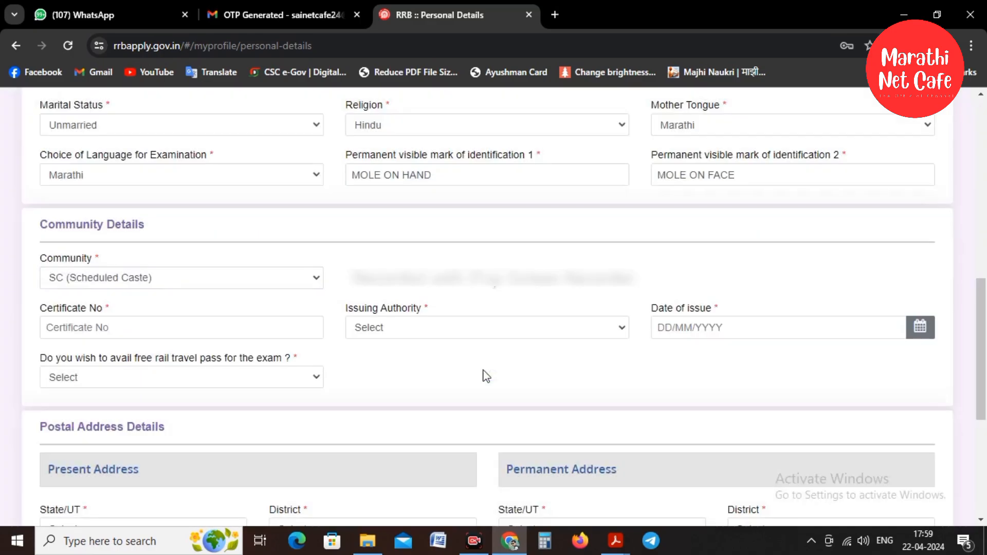
{"action": "left_click", "coordinate": [144, 332]}
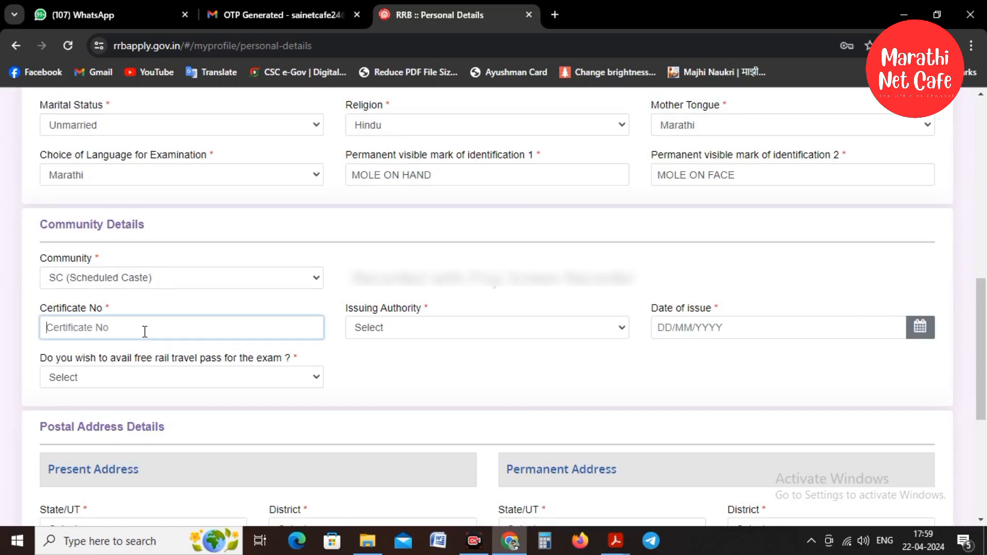
Set the certificate issuer to Sub-Divisional Officer and the issuing state to MAHARASHTRA.
{"action": "left_click", "coordinate": [414, 333]}
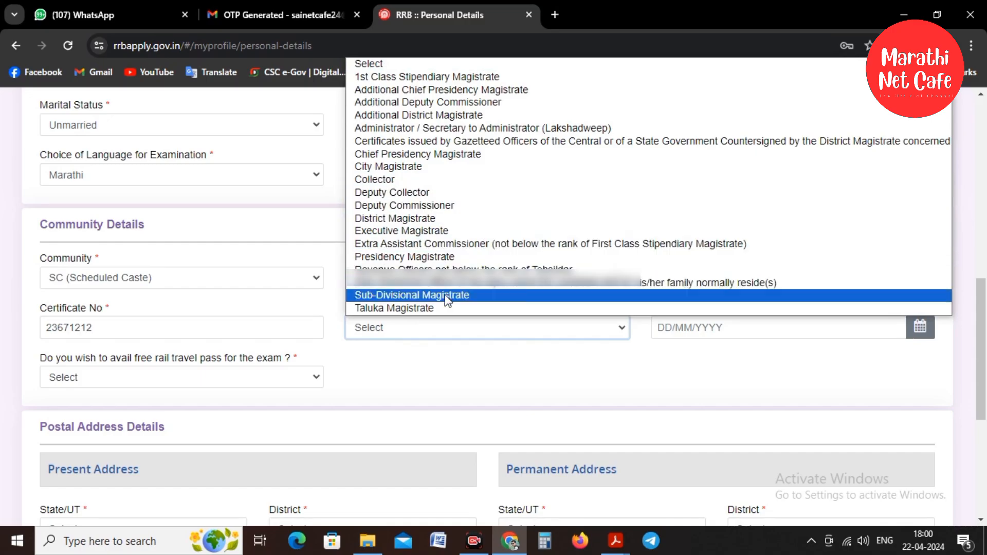
{"action": "left_click", "coordinate": [463, 283]}
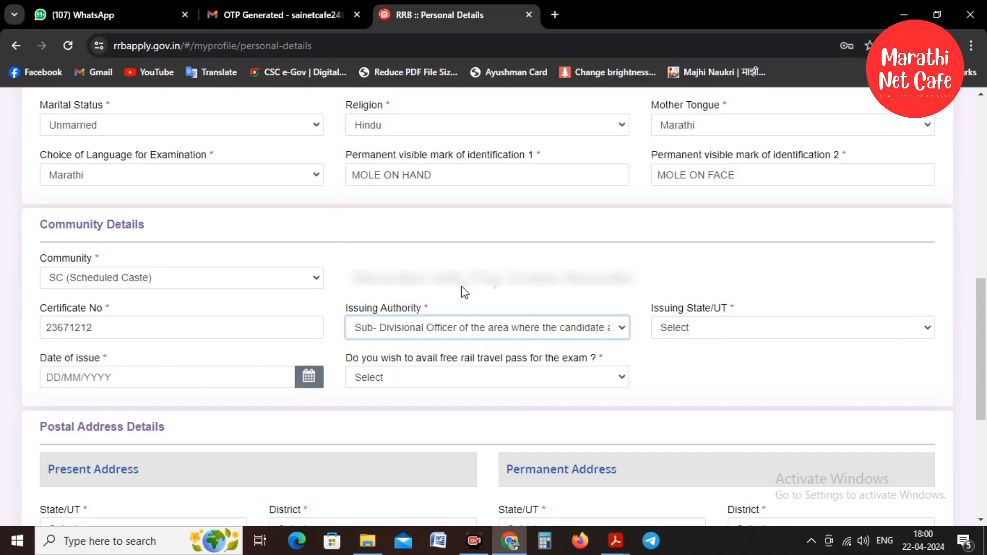
{"action": "left_click", "coordinate": [690, 335]}
{"action": "scroll", "coordinate": [729, 230], "scroll_direction": "down", "scroll_amount": 3}
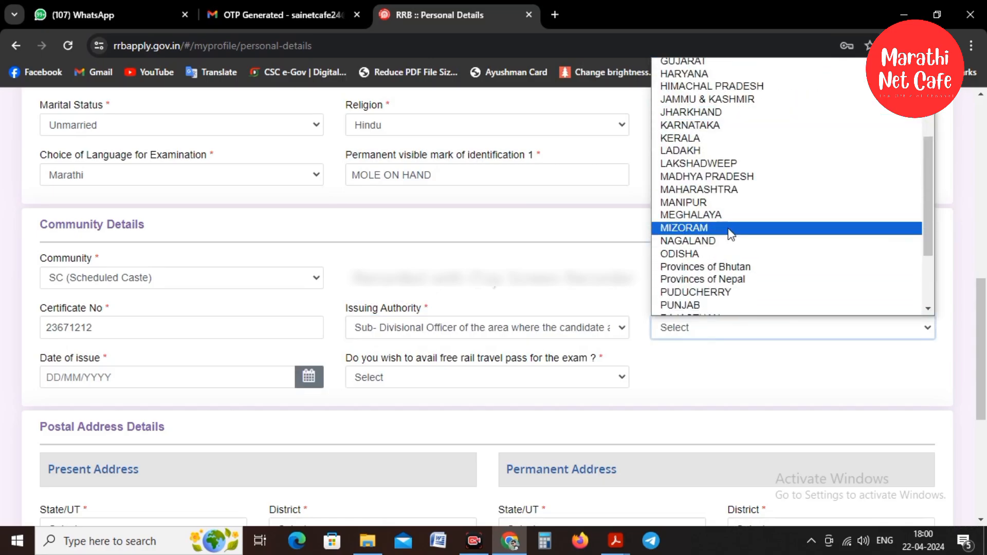
{"action": "left_click", "coordinate": [726, 188]}
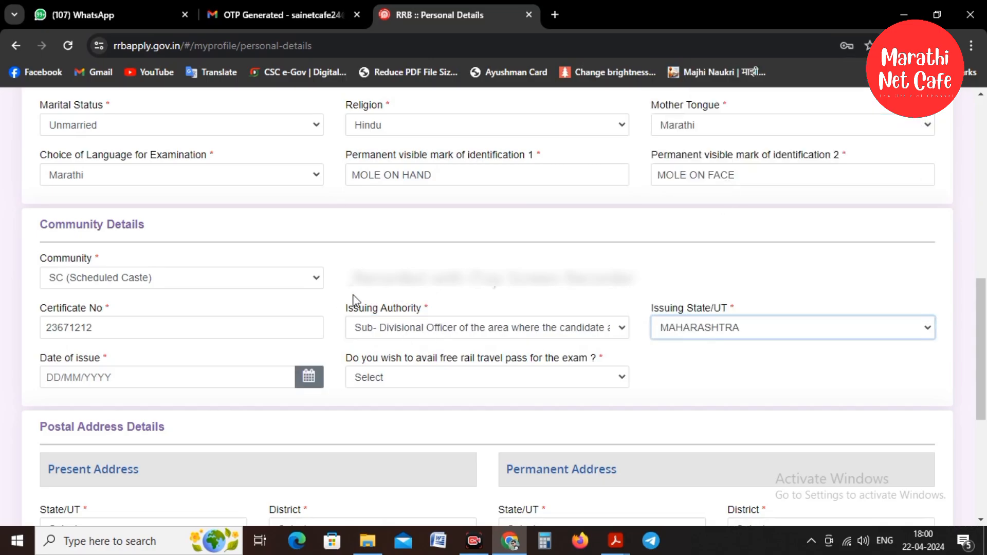
Set the certificate issue date to 24/04/2012 and answer No to the free rail pass.
{"action": "left_click", "coordinate": [309, 377]}
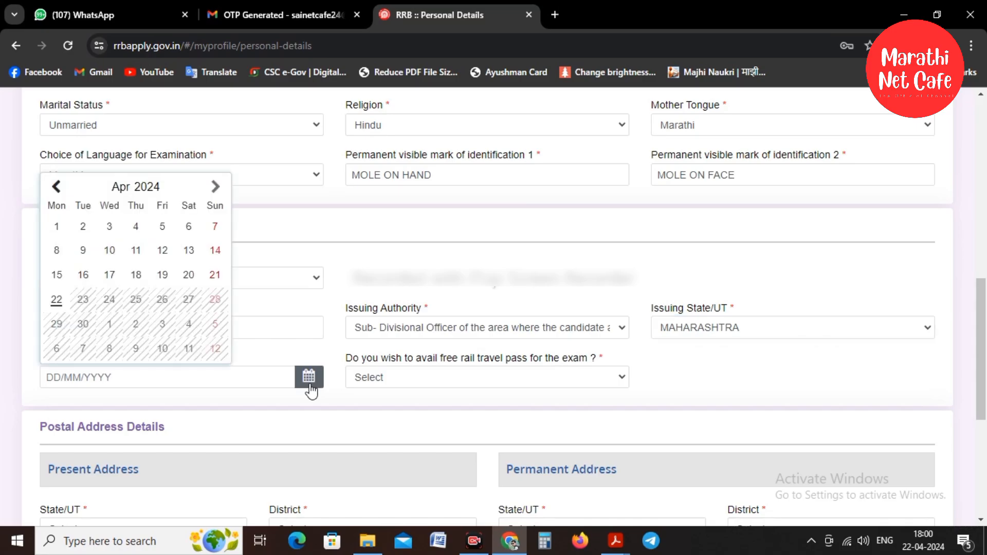
{"action": "left_click", "coordinate": [159, 198]}
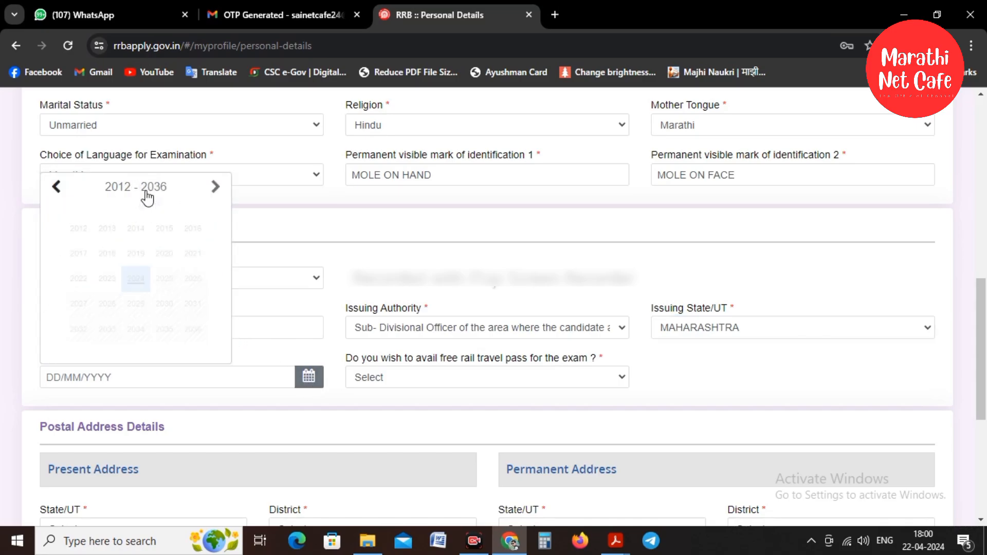
{"action": "left_click", "coordinate": [59, 213]}
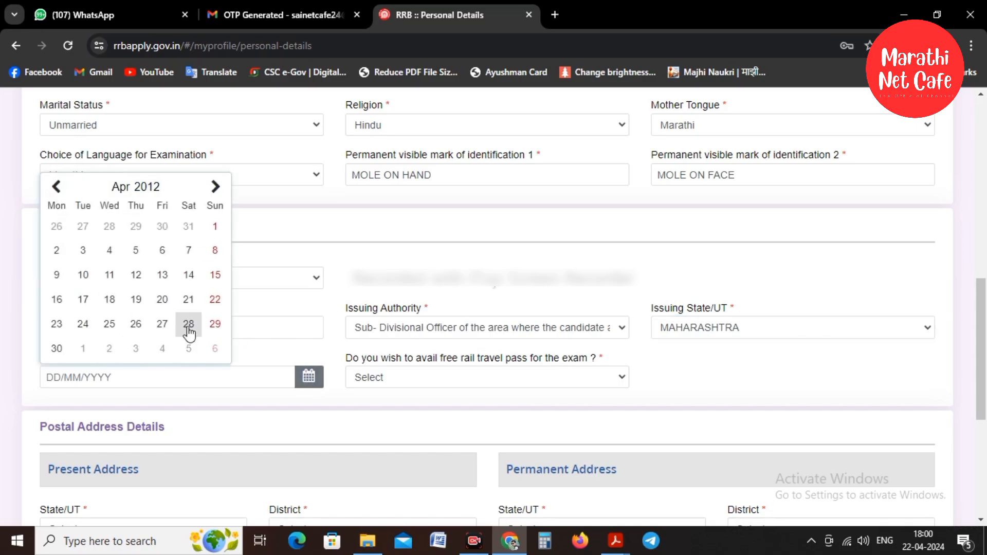
{"action": "left_click", "coordinate": [83, 324]}
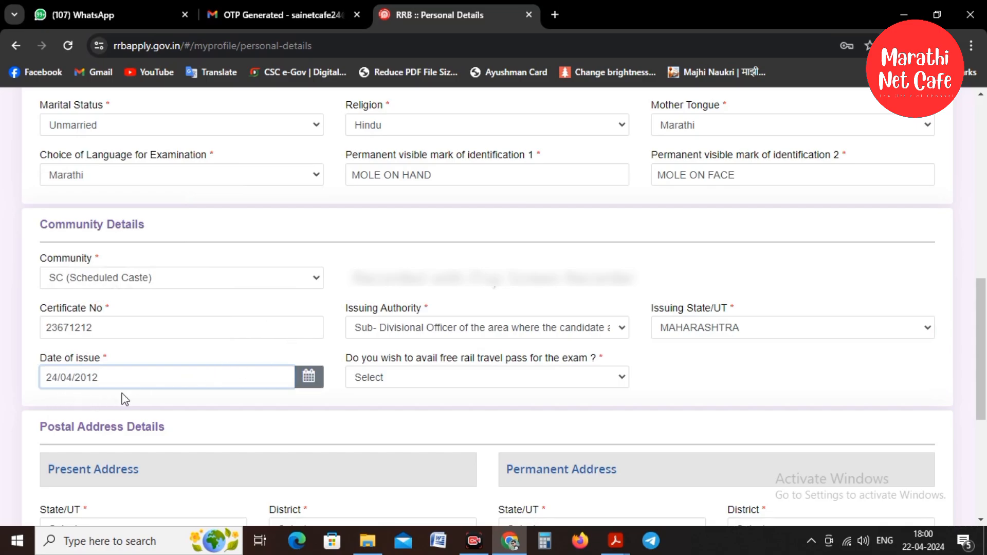
{"action": "left_click", "coordinate": [399, 380]}
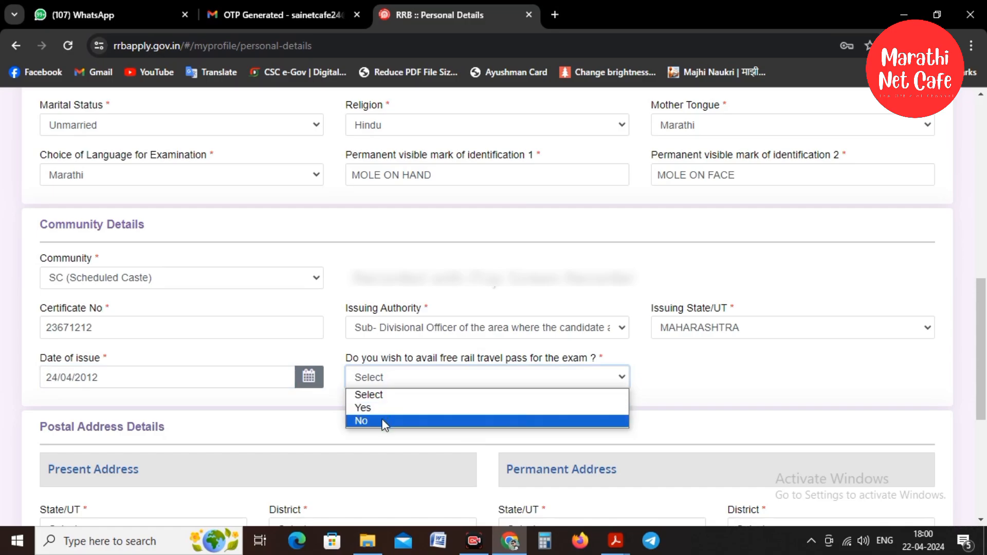
{"action": "left_click", "coordinate": [384, 422]}
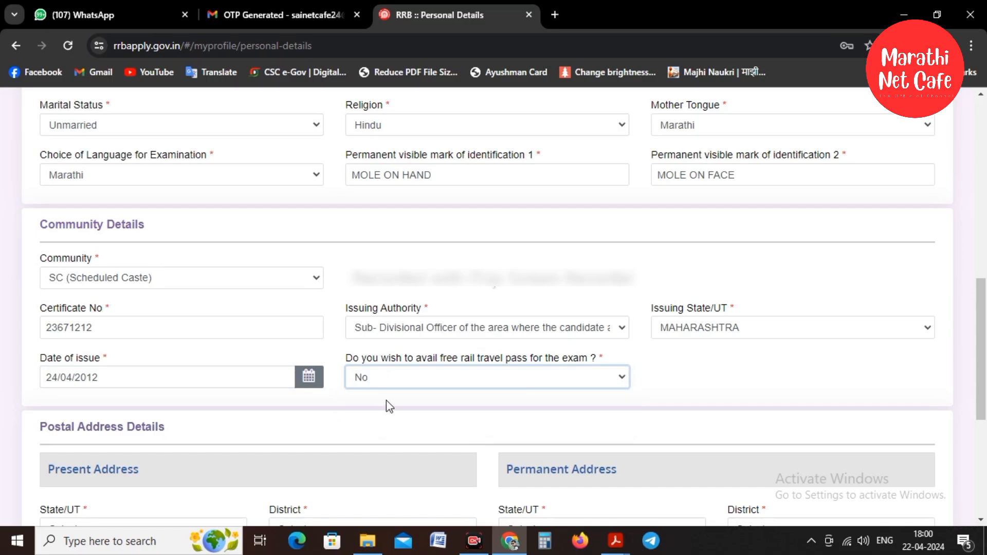
Set the present address state to MAHARASHTRA and the district to Sangli.
{"action": "scroll", "coordinate": [422, 355], "scroll_direction": "down", "scroll_amount": 4}
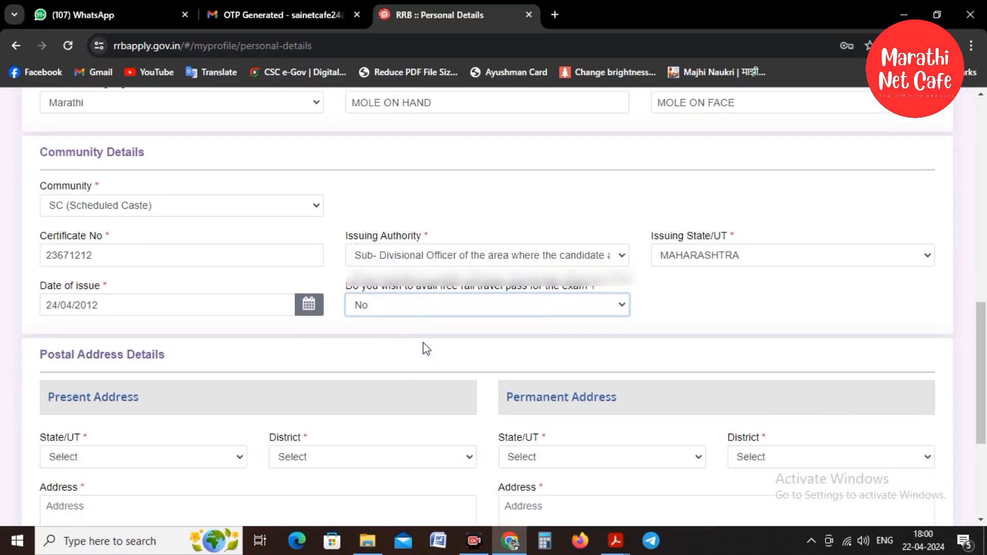
{"action": "scroll", "coordinate": [411, 344], "scroll_direction": "down", "scroll_amount": 2}
{"action": "left_click", "coordinate": [88, 241]}
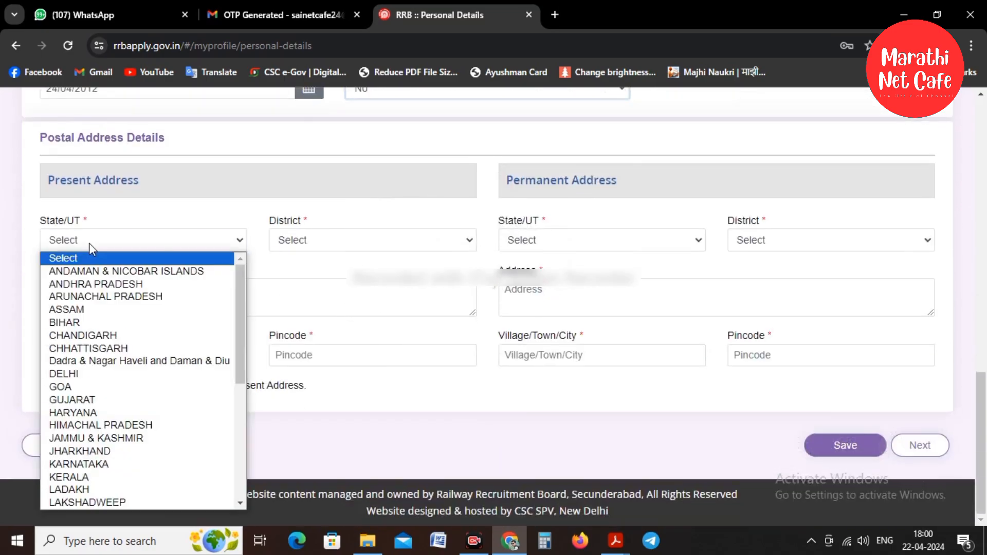
{"action": "scroll", "coordinate": [95, 354], "scroll_direction": "down", "scroll_amount": 2}
{"action": "scroll", "coordinate": [95, 353], "scroll_direction": "down", "scroll_amount": 3}
{"action": "left_click", "coordinate": [123, 283]}
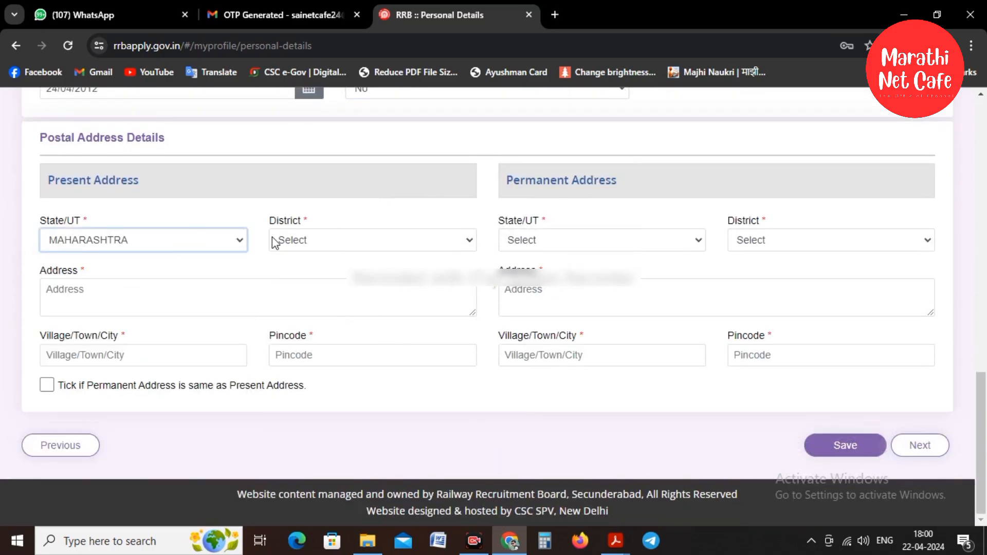
{"action": "left_click", "coordinate": [293, 241]}
{"action": "scroll", "coordinate": [308, 359], "scroll_direction": "down", "scroll_amount": 5}
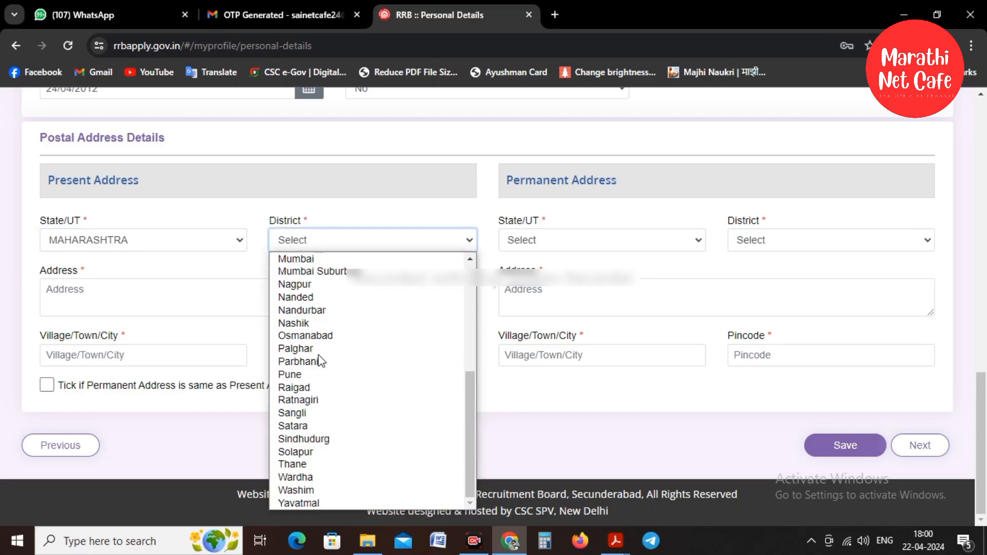
{"action": "left_click", "coordinate": [311, 411]}
Enter the street address, town and pincode, copy it as permanent address, and save.
{"action": "left_click", "coordinate": [105, 294]}
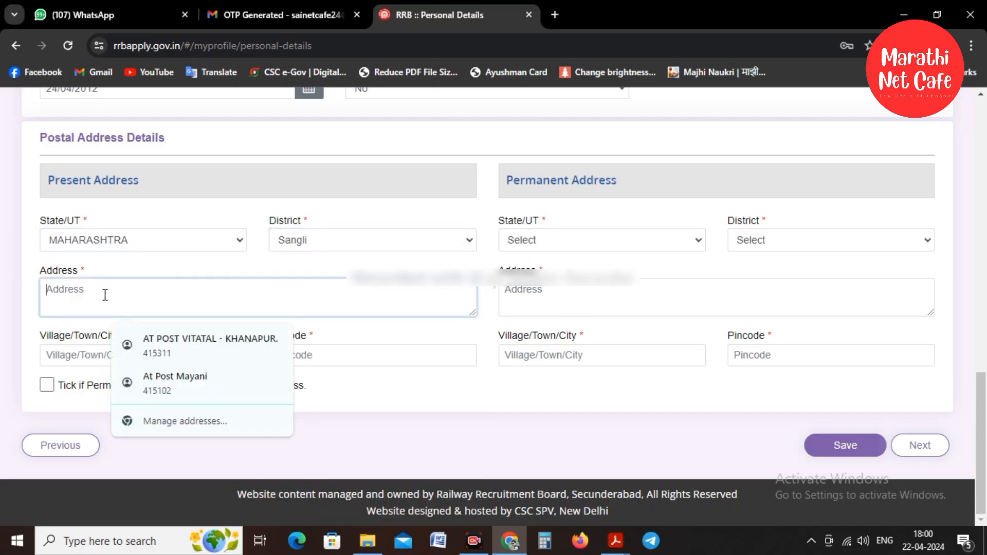
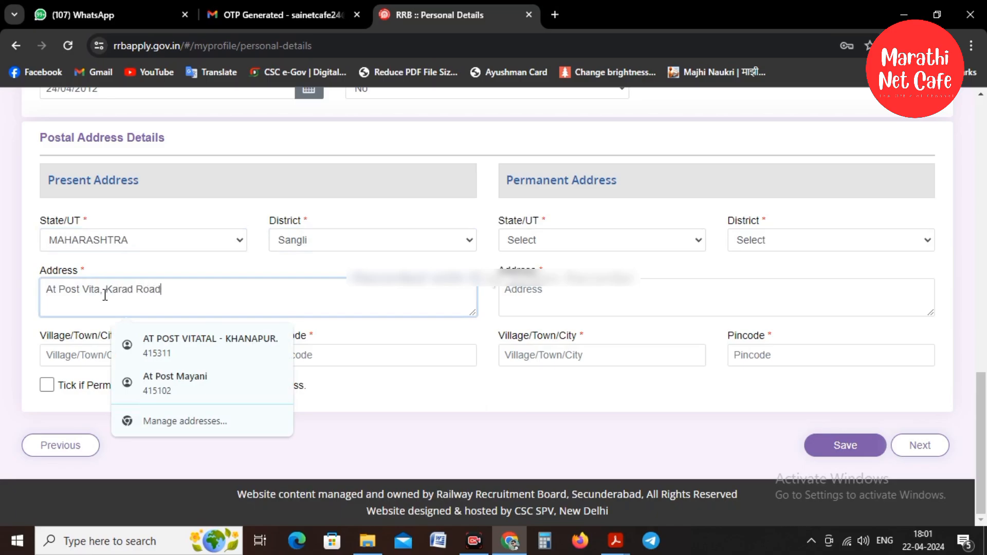
{"action": "left_click", "coordinate": [399, 398]}
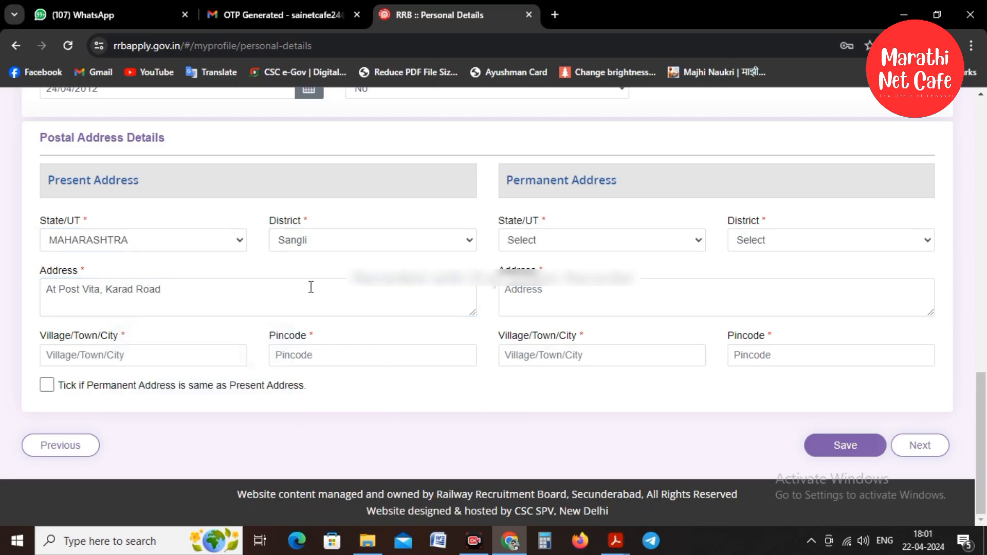
{"action": "left_click", "coordinate": [126, 350]}
{"action": "type", "text": "Vita"}
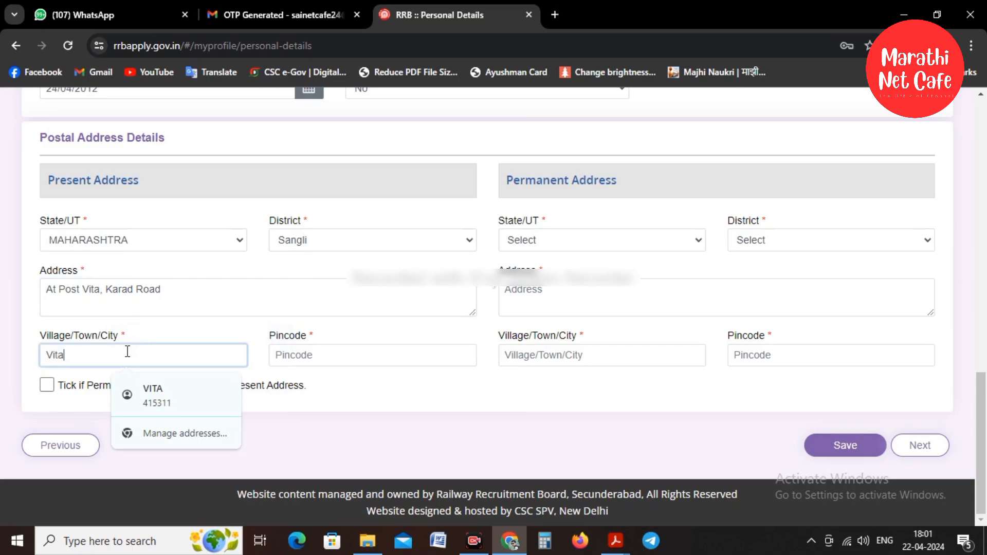
{"action": "left_click", "coordinate": [399, 350]}
{"action": "type", "text": "415311"}
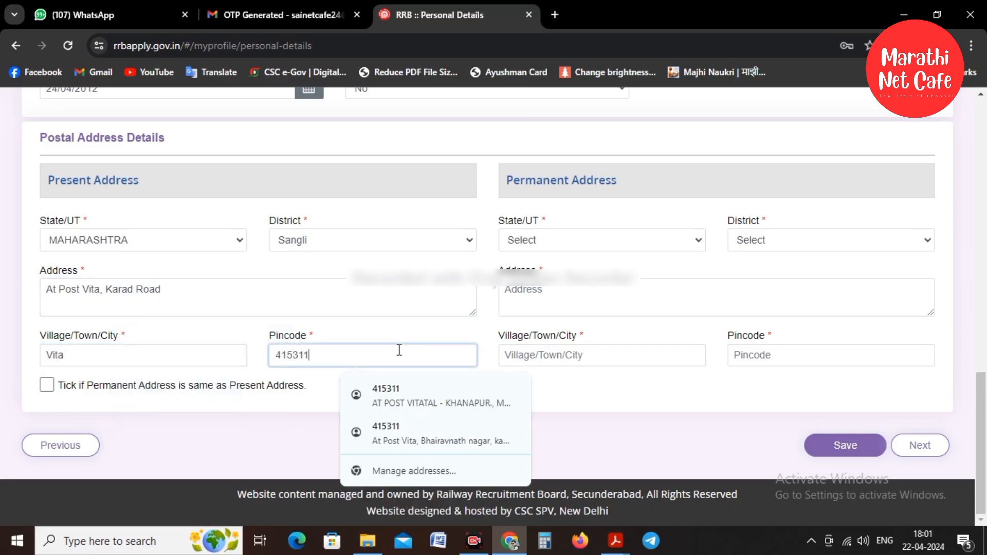
{"action": "left_click", "coordinate": [642, 390]}
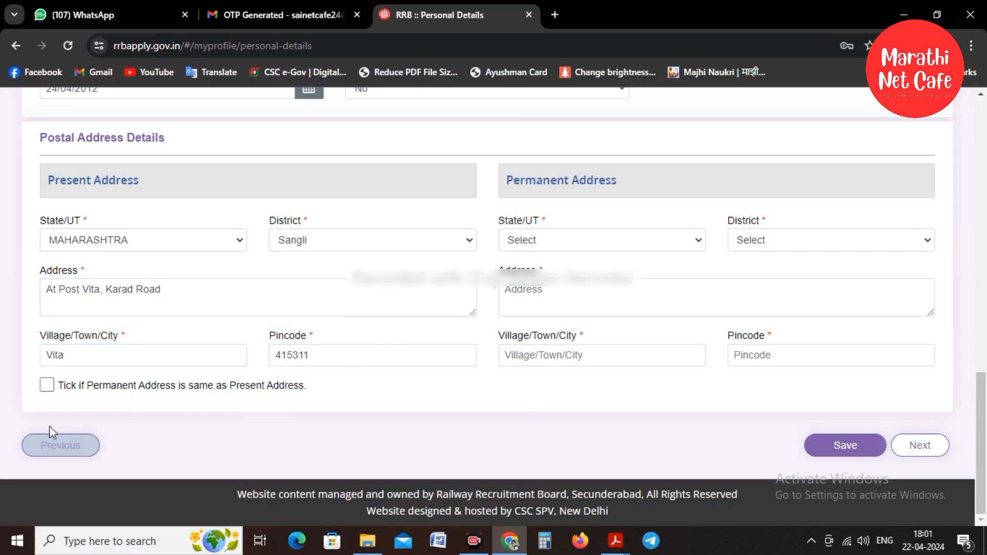
{"action": "left_click", "coordinate": [49, 388]}
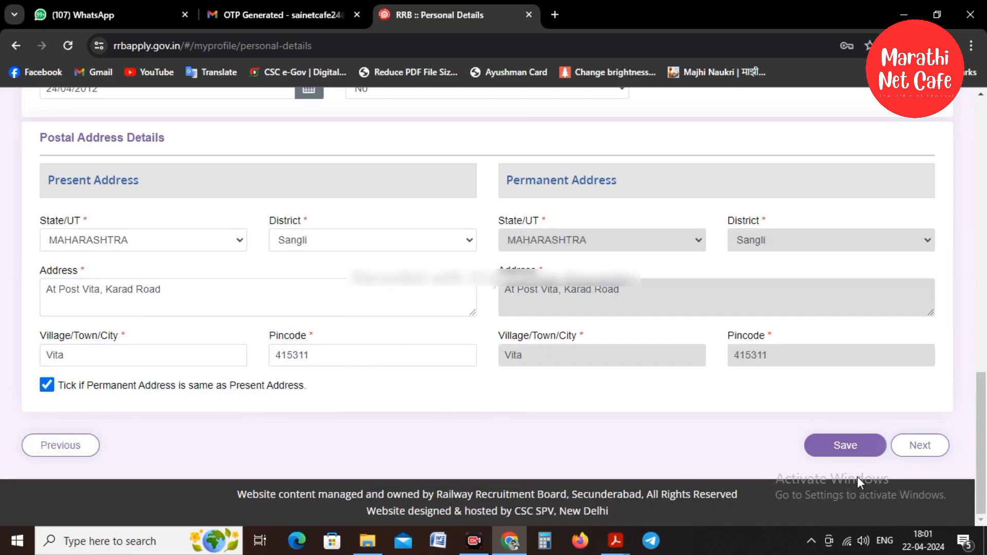
{"action": "left_click", "coordinate": [851, 455]}
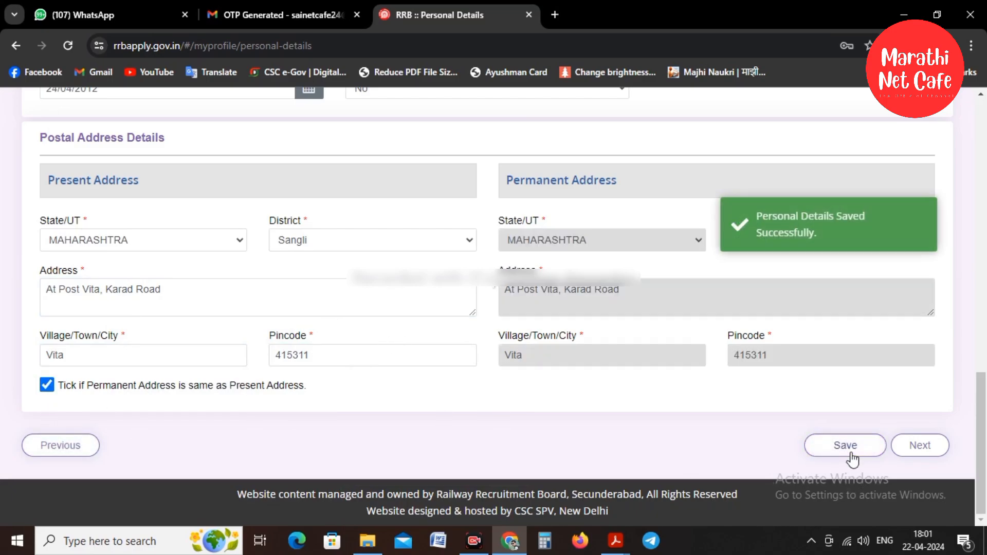
On Other Details, answer No to ex-serviceman and benchmark disability.
{"action": "left_click", "coordinate": [925, 447]}
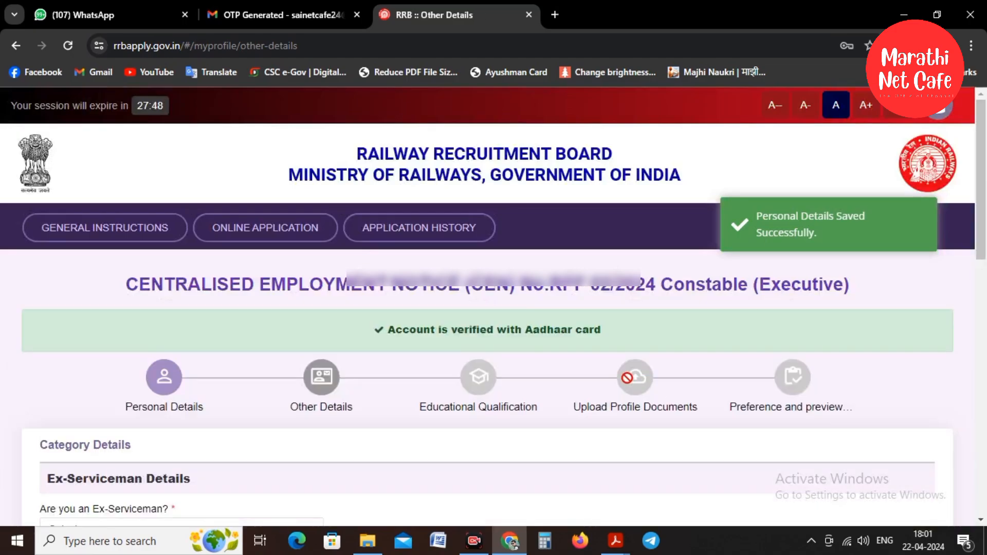
{"action": "scroll", "coordinate": [627, 380], "scroll_direction": "down", "scroll_amount": 7}
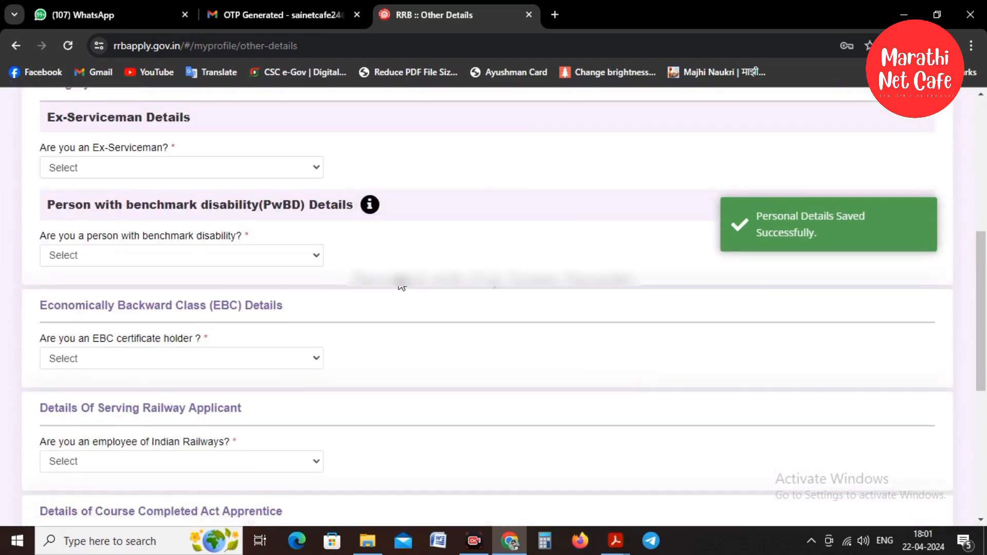
{"action": "left_click", "coordinate": [91, 168]}
{"action": "left_click", "coordinate": [78, 209]}
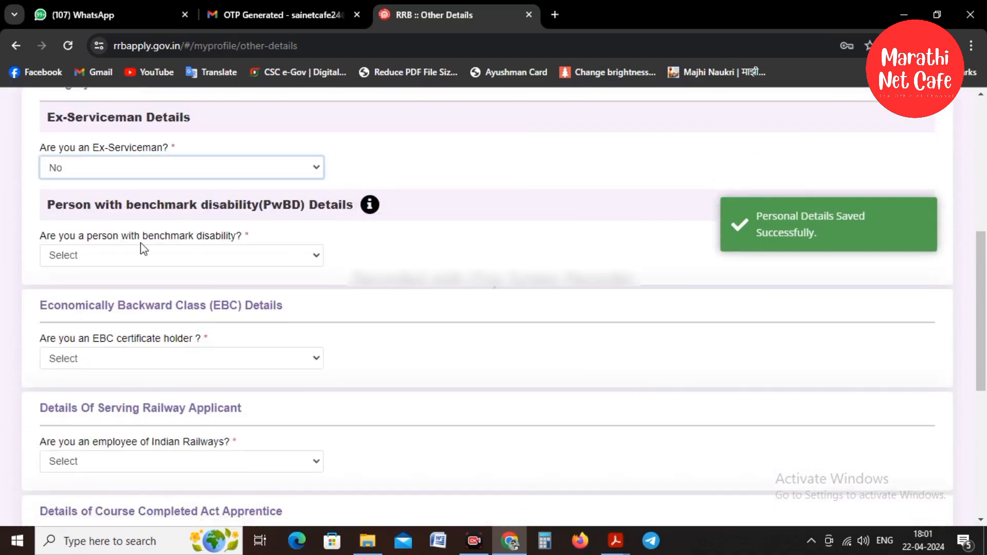
{"action": "left_click", "coordinate": [128, 257]}
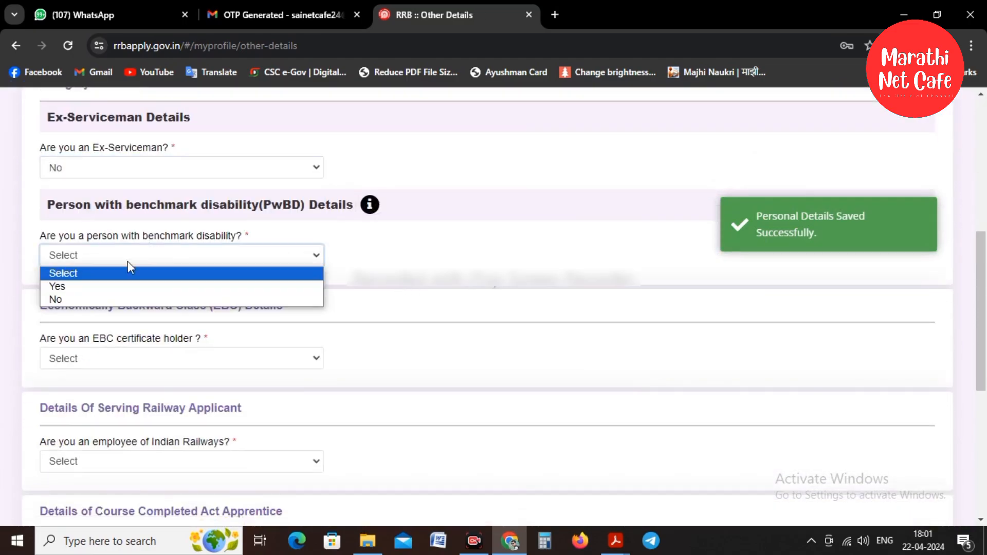
{"action": "left_click", "coordinate": [68, 298]}
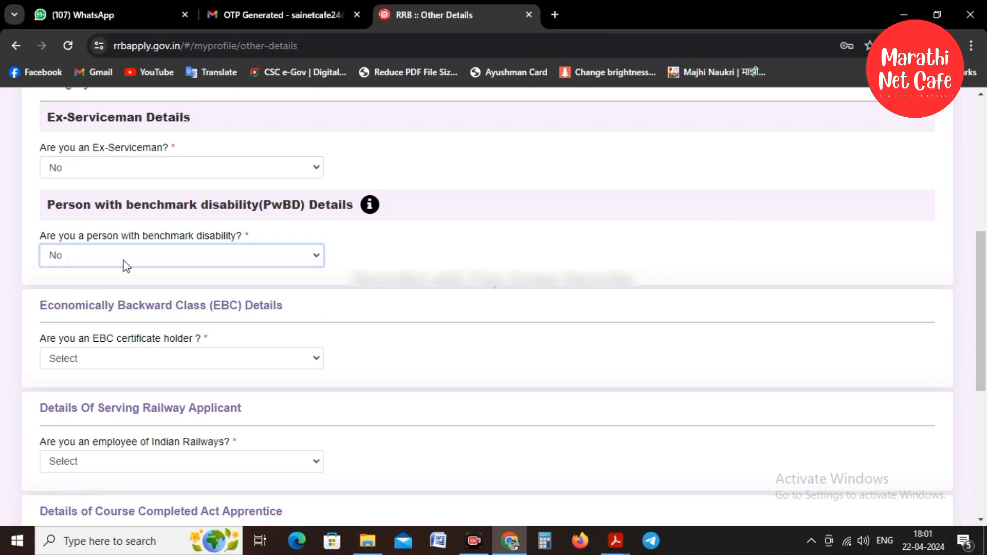
{"action": "scroll", "coordinate": [153, 248], "scroll_direction": "down", "scroll_amount": 3}
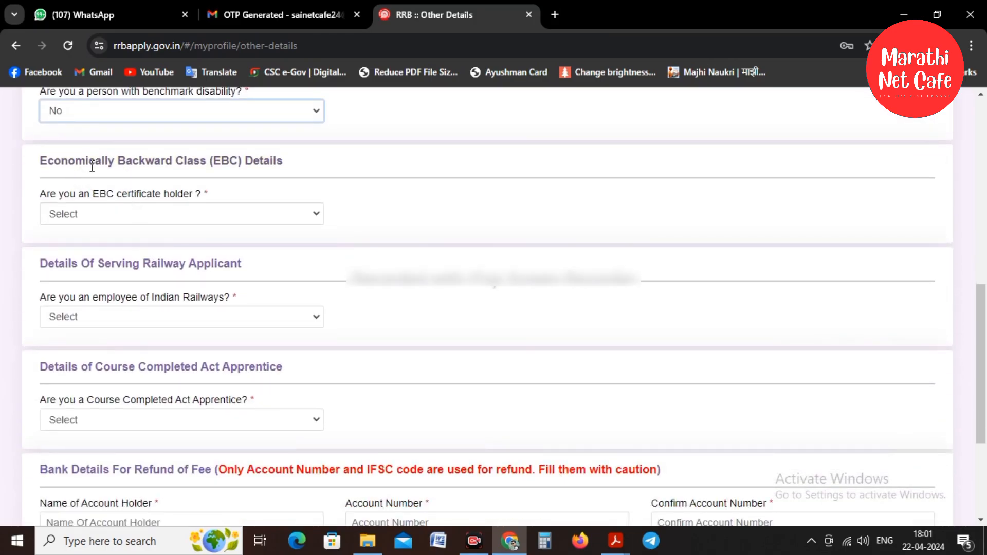
Answer No to EBC, railway employee and Act Apprentice; set department to Not Applicable.
{"action": "left_click", "coordinate": [106, 217]}
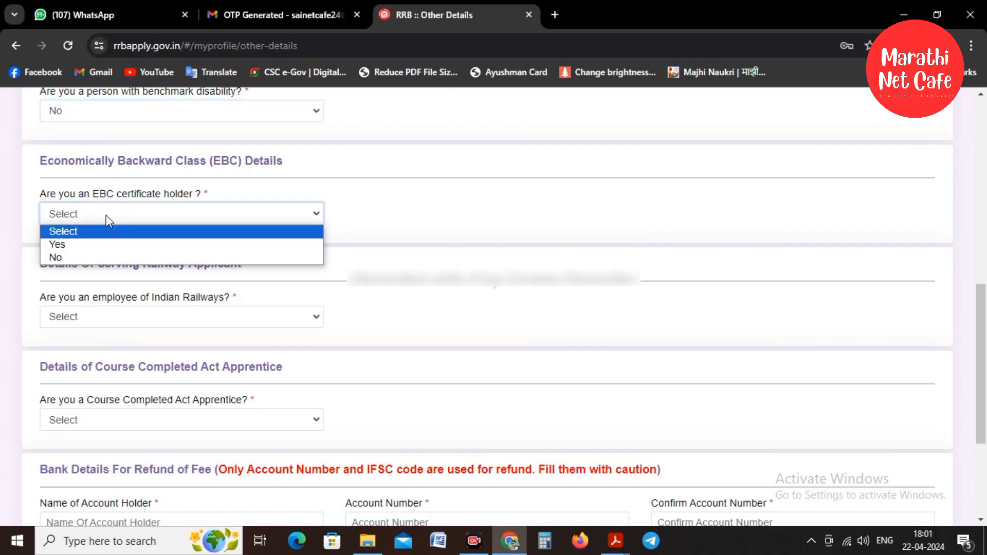
{"action": "left_click", "coordinate": [78, 257]}
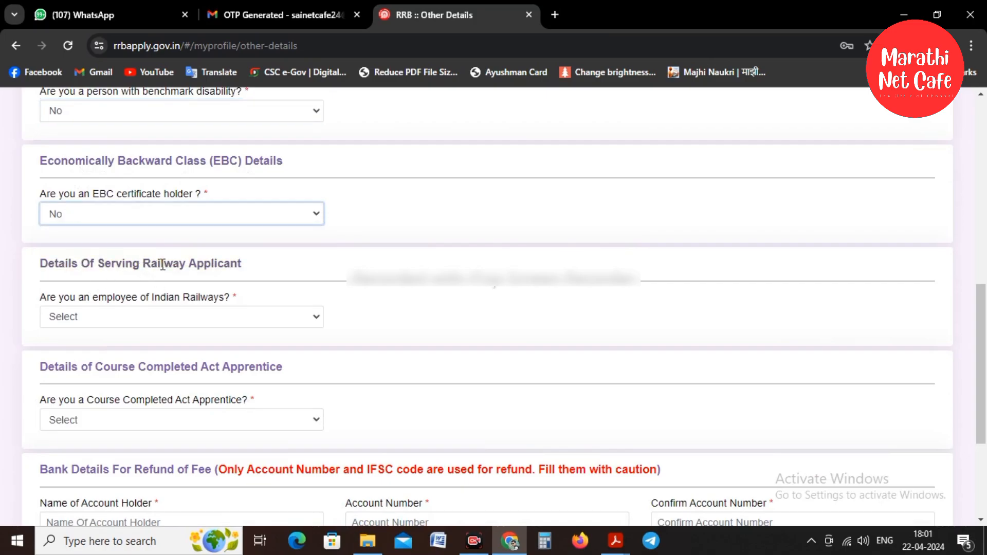
{"action": "left_click", "coordinate": [72, 317]}
{"action": "left_click", "coordinate": [69, 355]}
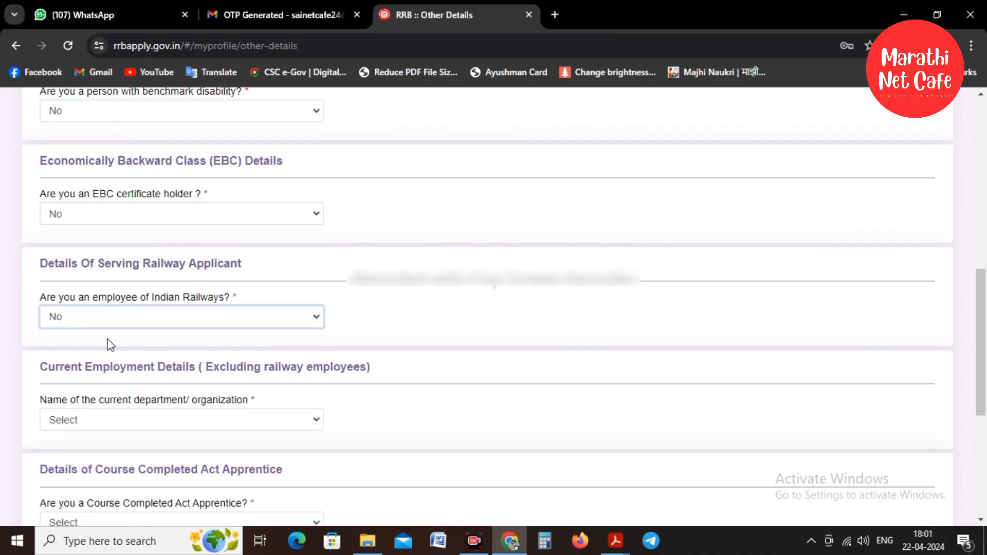
{"action": "scroll", "coordinate": [108, 343], "scroll_direction": "down", "scroll_amount": 1}
{"action": "scroll", "coordinate": [110, 346], "scroll_direction": "down", "scroll_amount": 1}
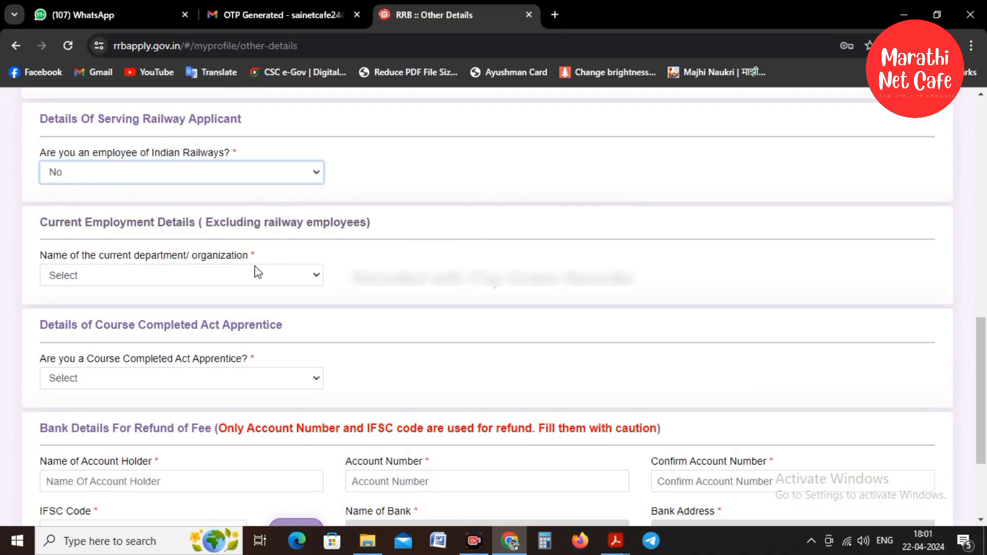
{"action": "left_click", "coordinate": [106, 280]}
{"action": "left_click", "coordinate": [107, 307]}
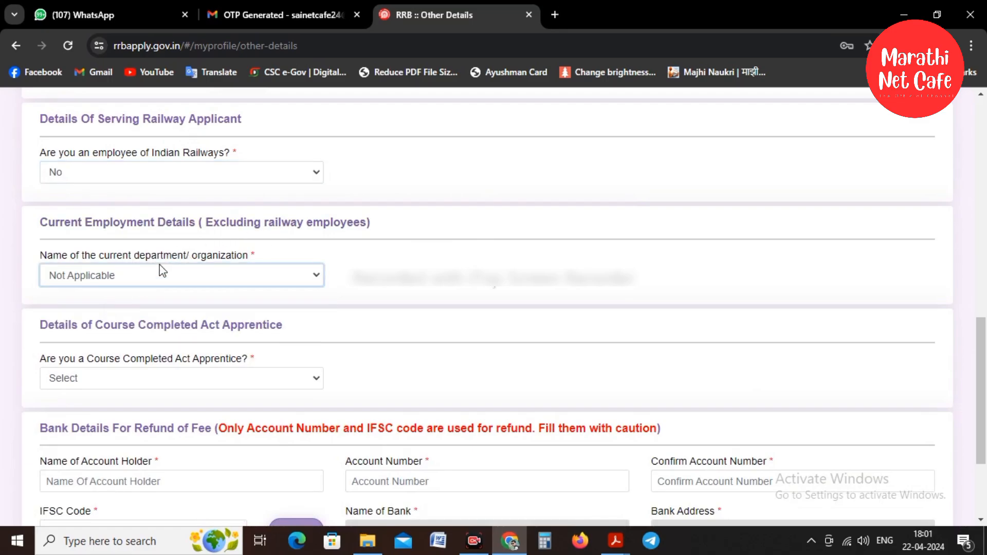
{"action": "scroll", "coordinate": [160, 267], "scroll_direction": "down", "scroll_amount": 1}
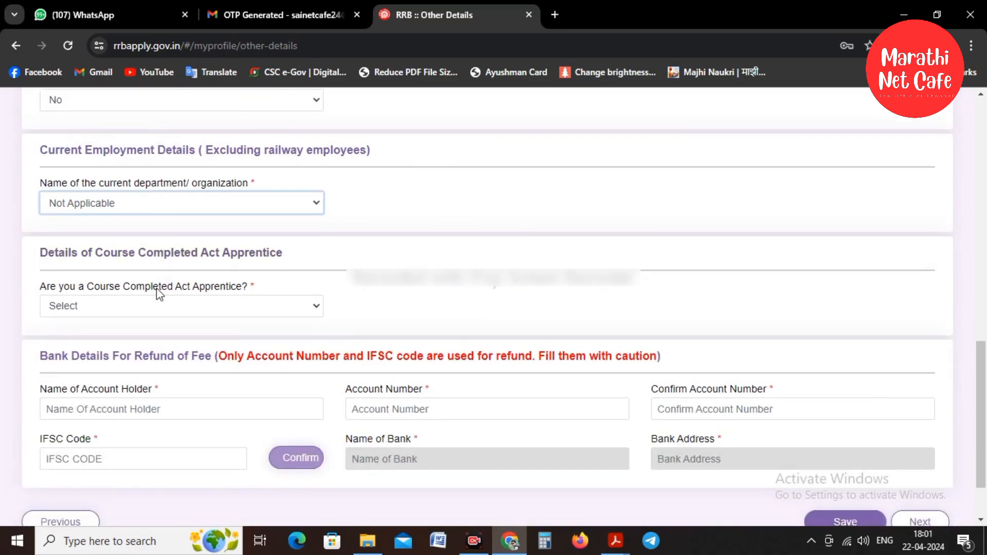
{"action": "left_click", "coordinate": [88, 312]}
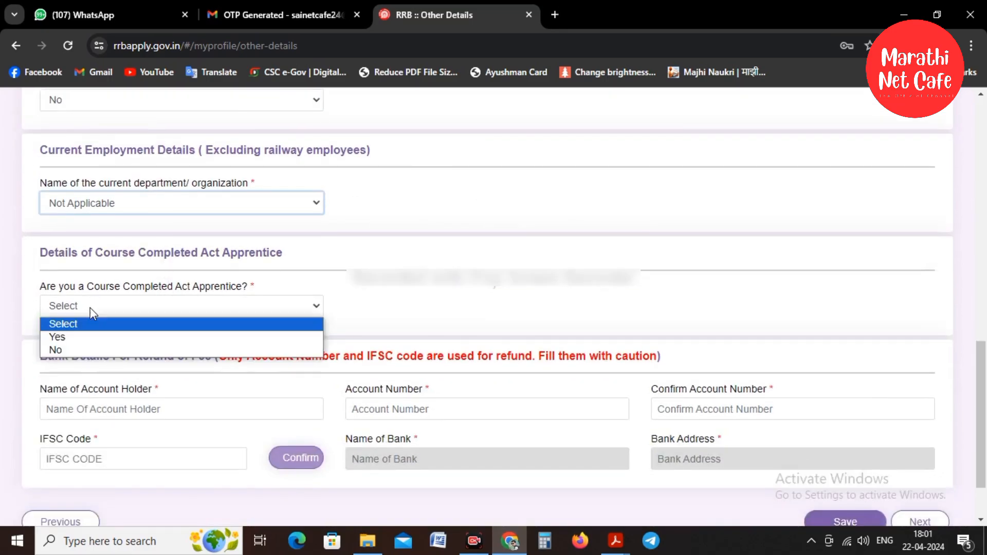
{"action": "left_click", "coordinate": [74, 346]}
Confirm the refund bank details through the IFSC lookup and save Other Details.
{"action": "scroll", "coordinate": [256, 274], "scroll_direction": "down", "scroll_amount": 1}
{"action": "scroll", "coordinate": [286, 236], "scroll_direction": "down", "scroll_amount": 1}
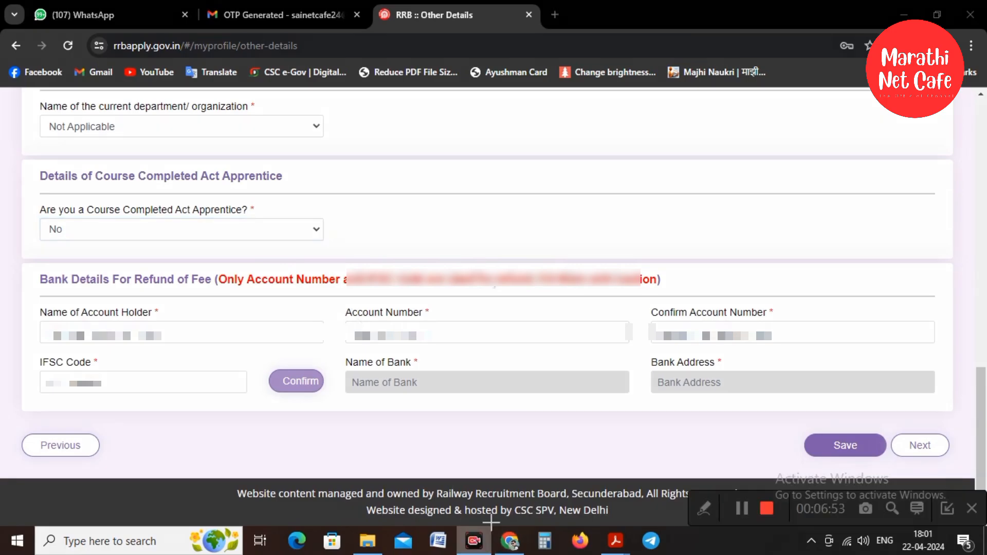
{"action": "left_click", "coordinate": [740, 508]}
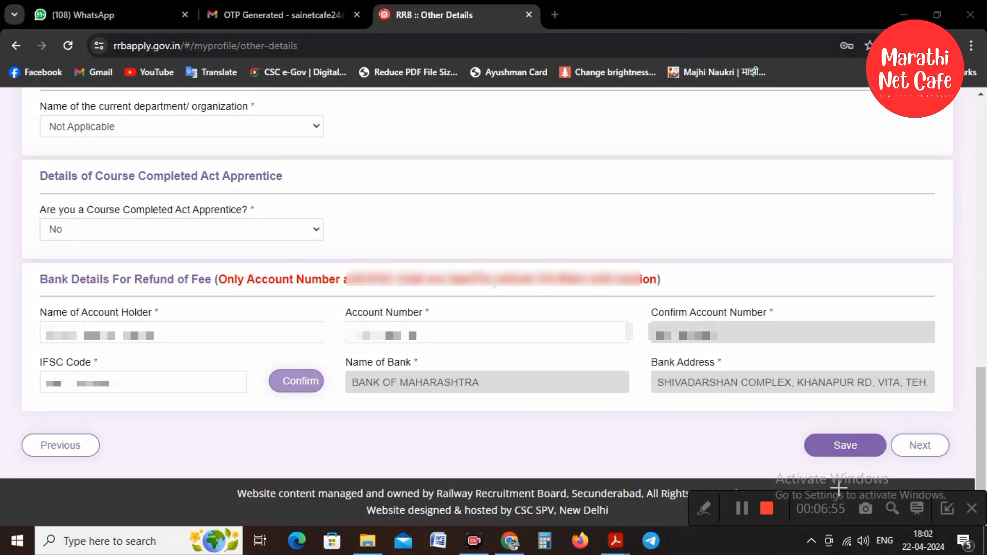
{"action": "left_click", "coordinate": [946, 507]}
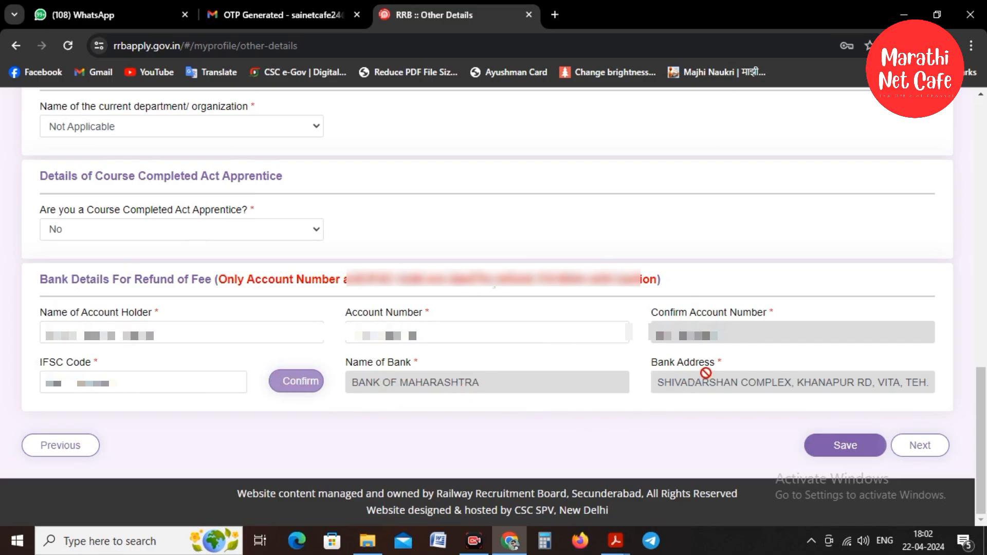
{"action": "left_click", "coordinate": [827, 452]}
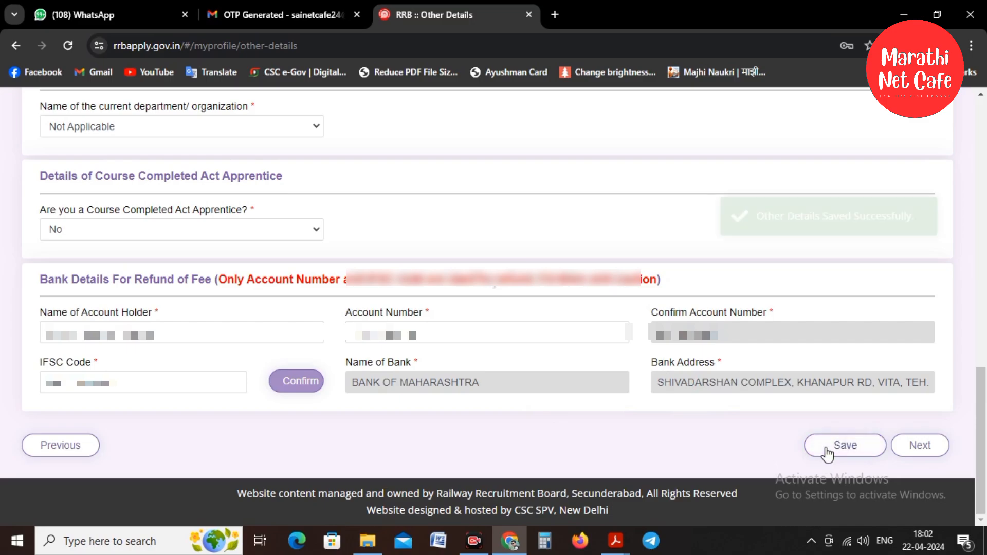
On the Educational Qualification page, choose Matriculation/SSLC as the qualification.
{"action": "left_click", "coordinate": [944, 446]}
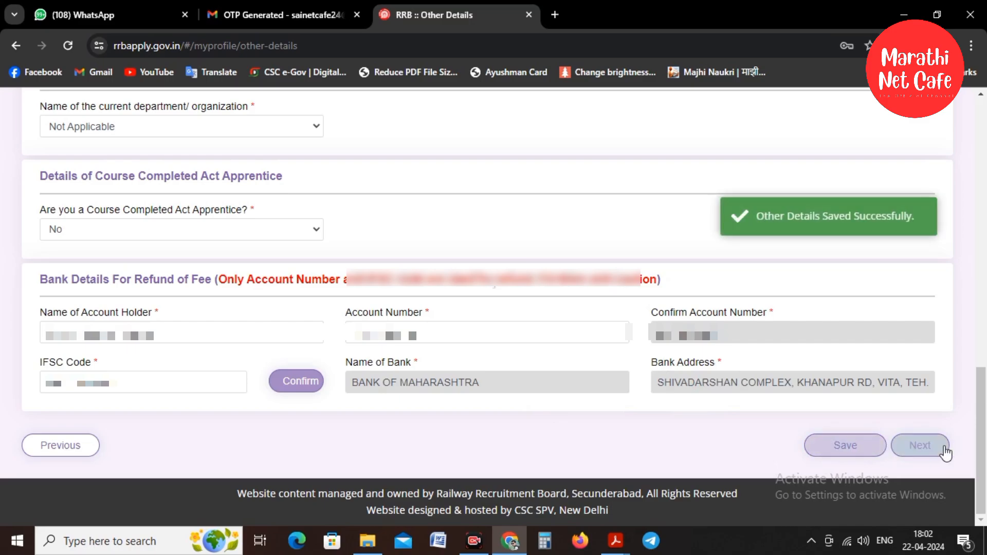
{"action": "scroll", "coordinate": [591, 321], "scroll_direction": "down", "scroll_amount": 3}
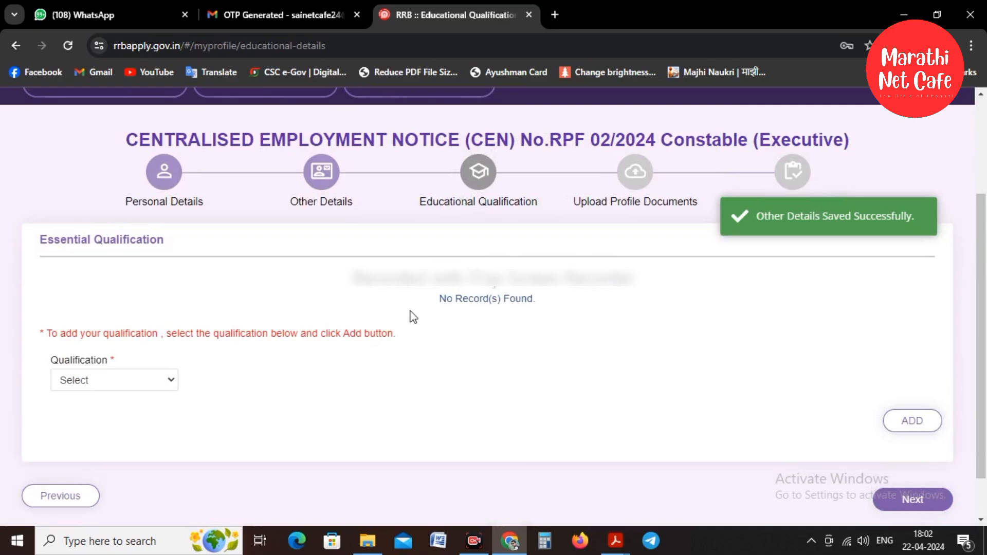
{"action": "left_click", "coordinate": [79, 380]}
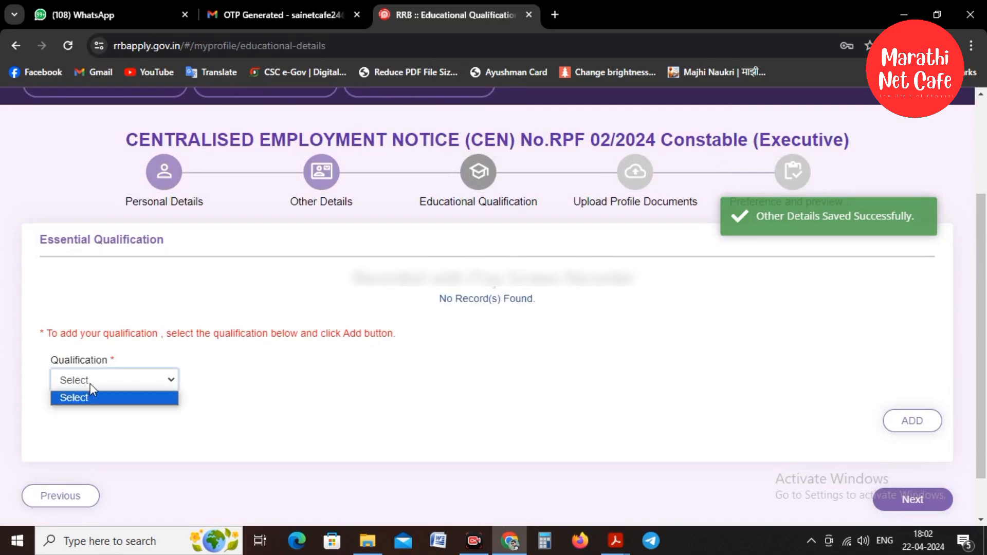
{"action": "left_click", "coordinate": [91, 384]}
{"action": "left_click", "coordinate": [91, 382]}
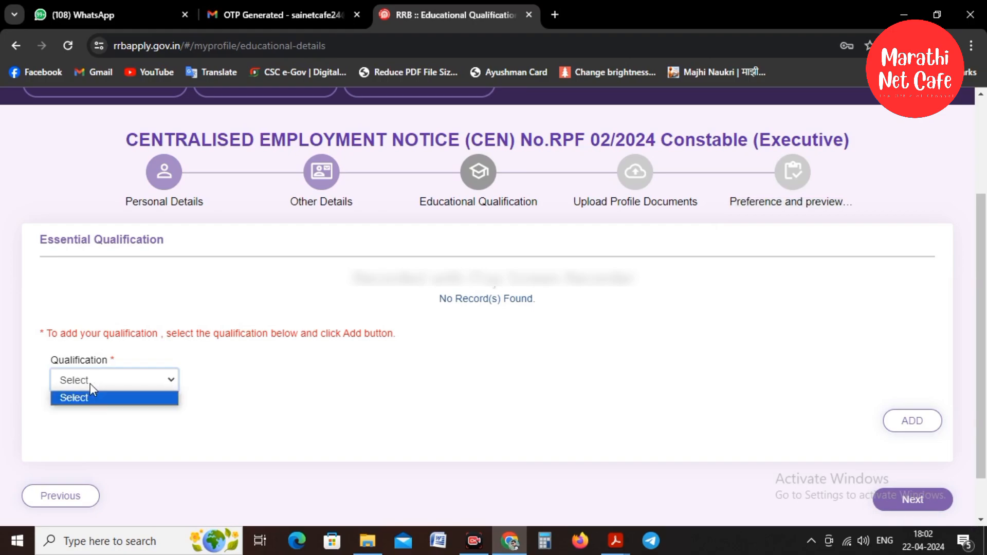
{"action": "scroll", "coordinate": [103, 364], "scroll_direction": "down", "scroll_amount": 1}
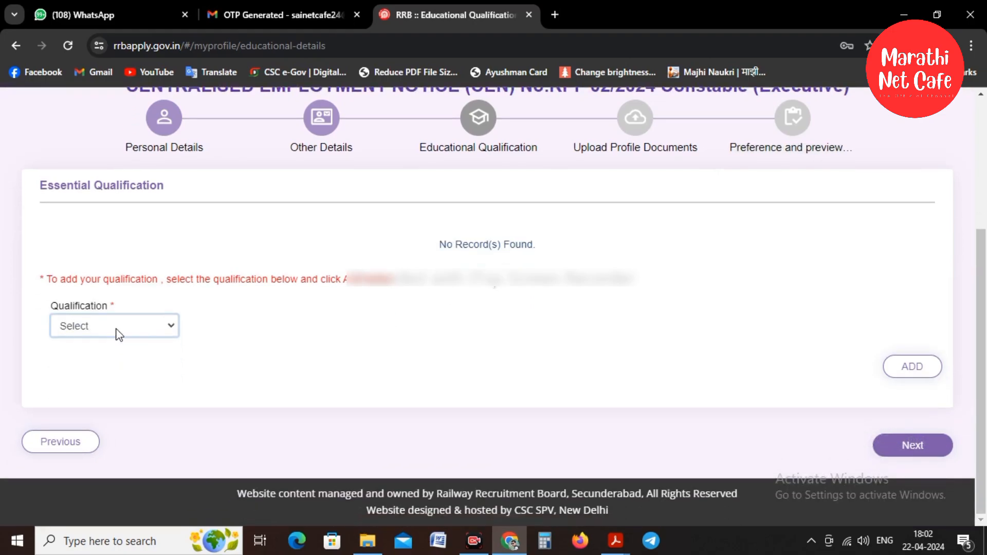
{"action": "left_click", "coordinate": [107, 329]}
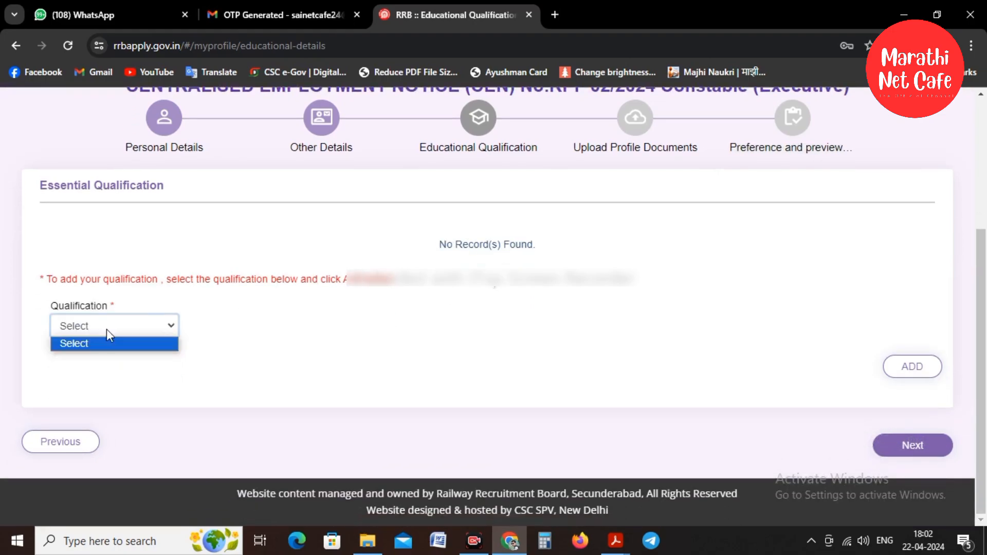
{"action": "left_click", "coordinate": [106, 329]}
{"action": "left_click", "coordinate": [107, 330]}
{"action": "left_click", "coordinate": [103, 345]}
{"action": "left_click", "coordinate": [543, 353]}
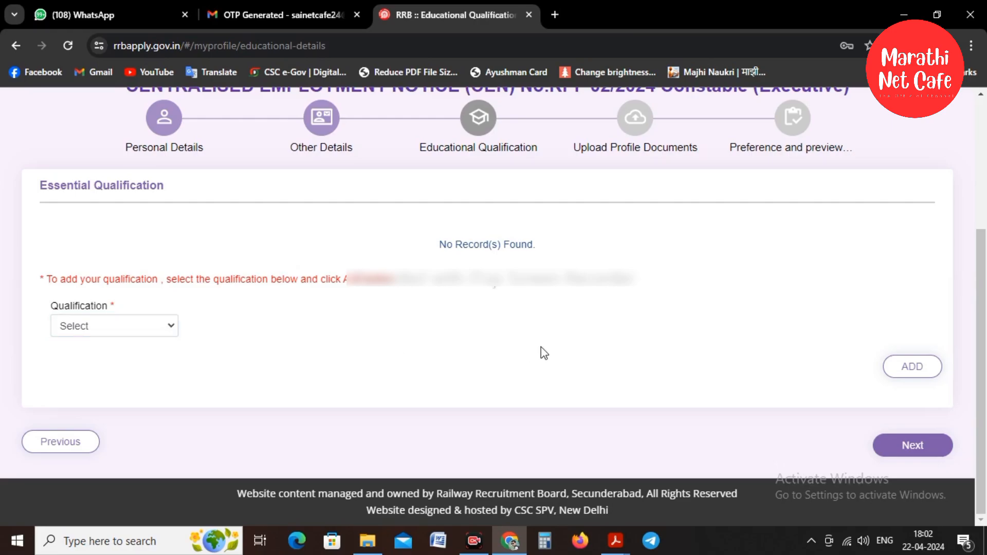
{"action": "left_click", "coordinate": [473, 540]}
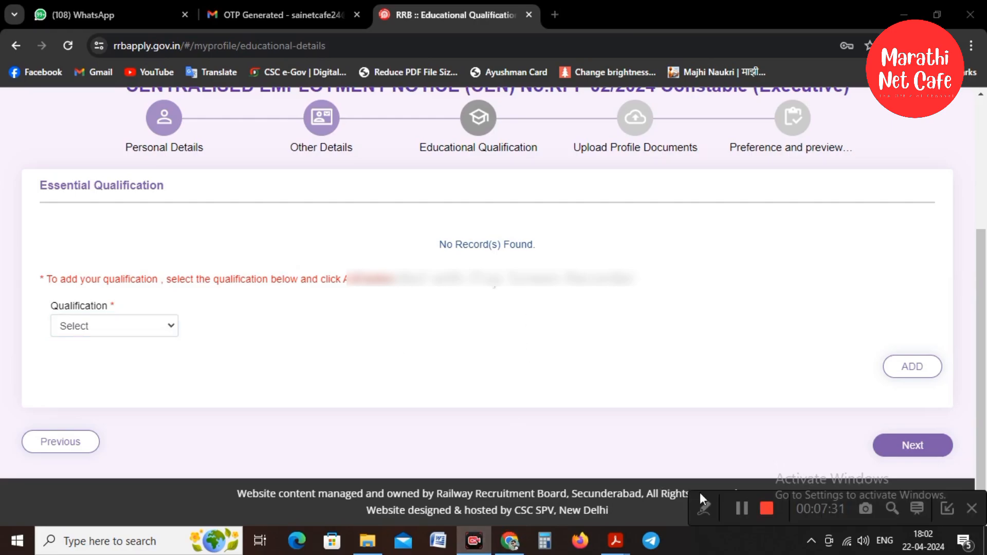
{"action": "left_click", "coordinate": [742, 510]}
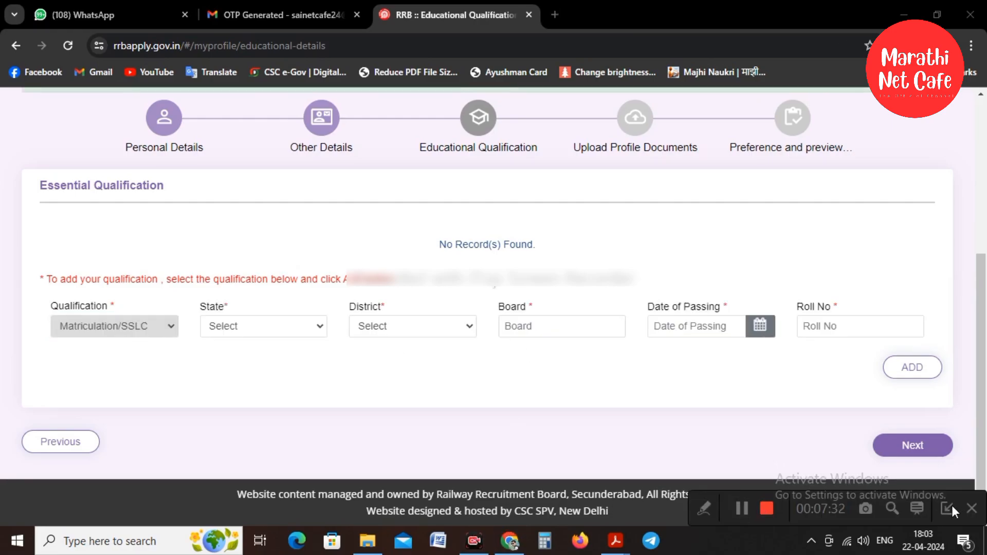
{"action": "left_click", "coordinate": [950, 507]}
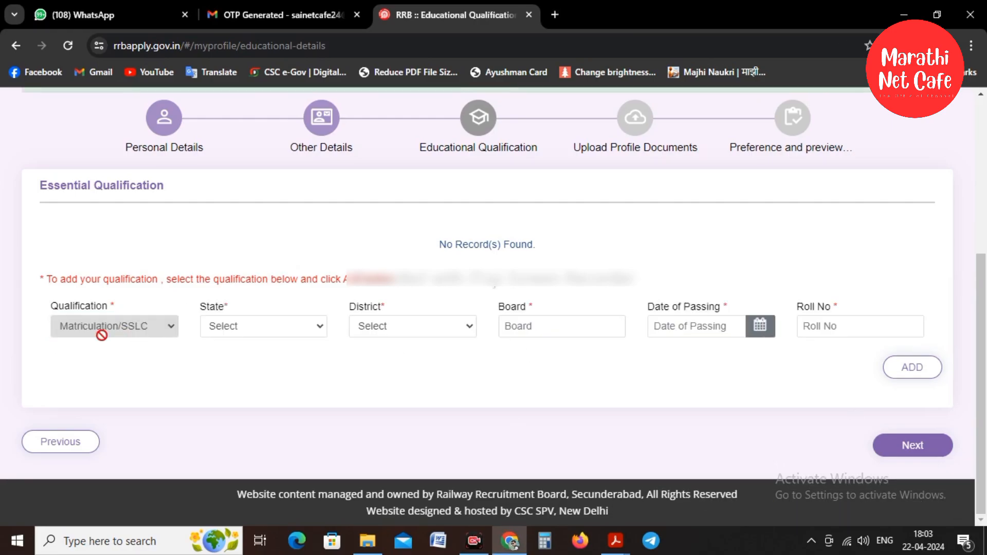
Set state MAHARASHTRA, district Sangli, and board 'Maharashtra STate Board'.
{"action": "left_click", "coordinate": [256, 324]}
{"action": "scroll", "coordinate": [277, 149], "scroll_direction": "down", "scroll_amount": 4}
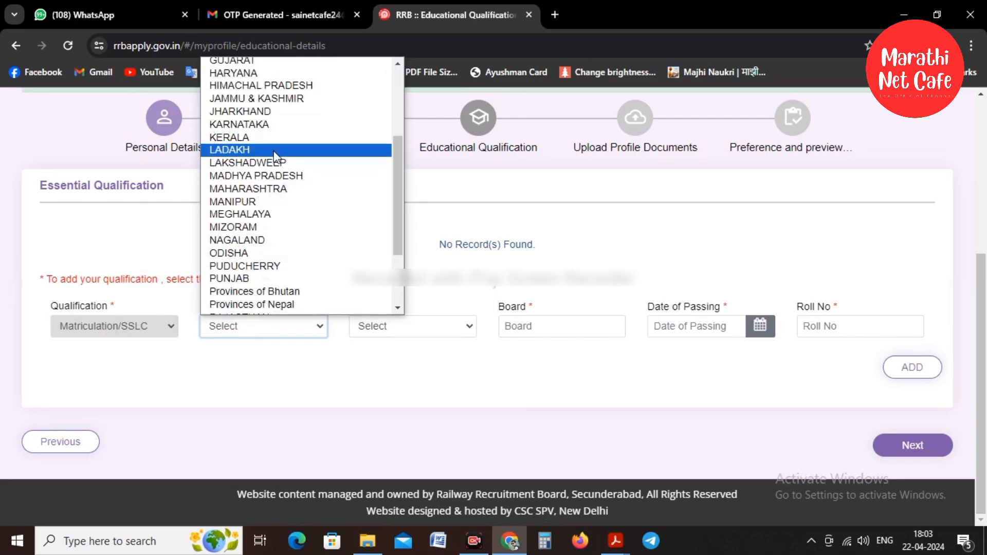
{"action": "left_click", "coordinate": [284, 188]}
{"action": "left_click", "coordinate": [394, 330]}
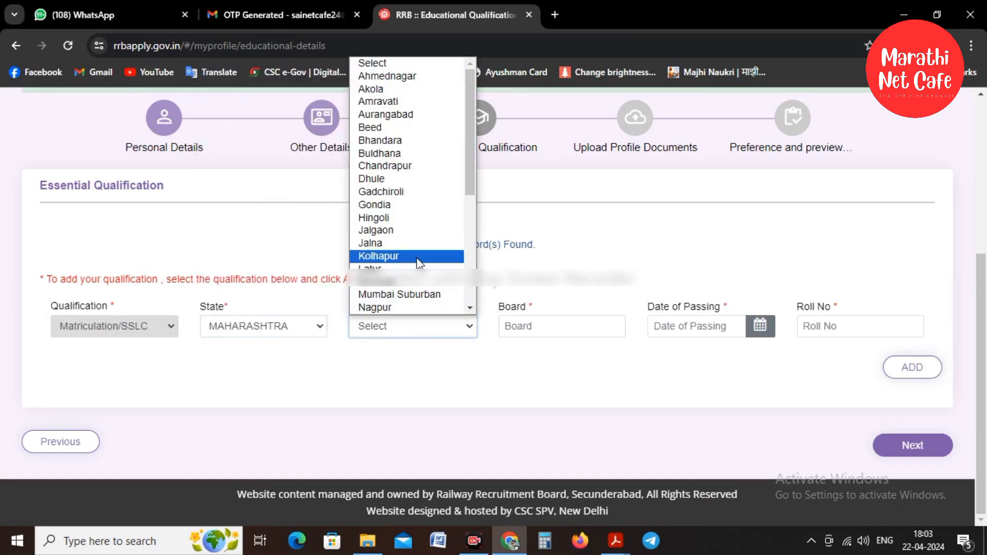
{"action": "scroll", "coordinate": [418, 262], "scroll_direction": "down", "scroll_amount": 3}
{"action": "left_click", "coordinate": [419, 263]}
{"action": "left_click", "coordinate": [555, 327]}
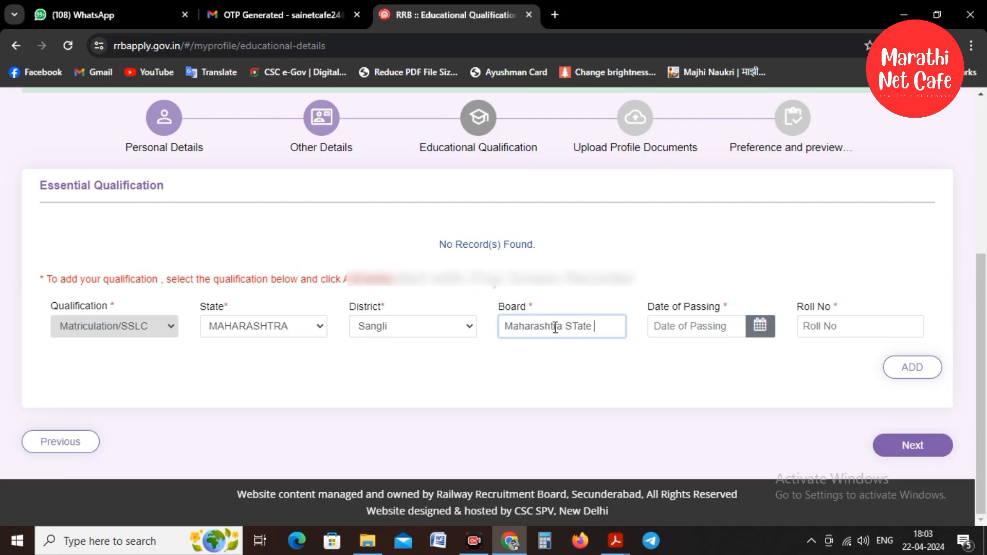
{"action": "type", "text": "Maharashtra STate Board"}
Set the date of passing to 31/05/2013, enter the roll number, and add the record.
{"action": "left_click", "coordinate": [760, 325]}
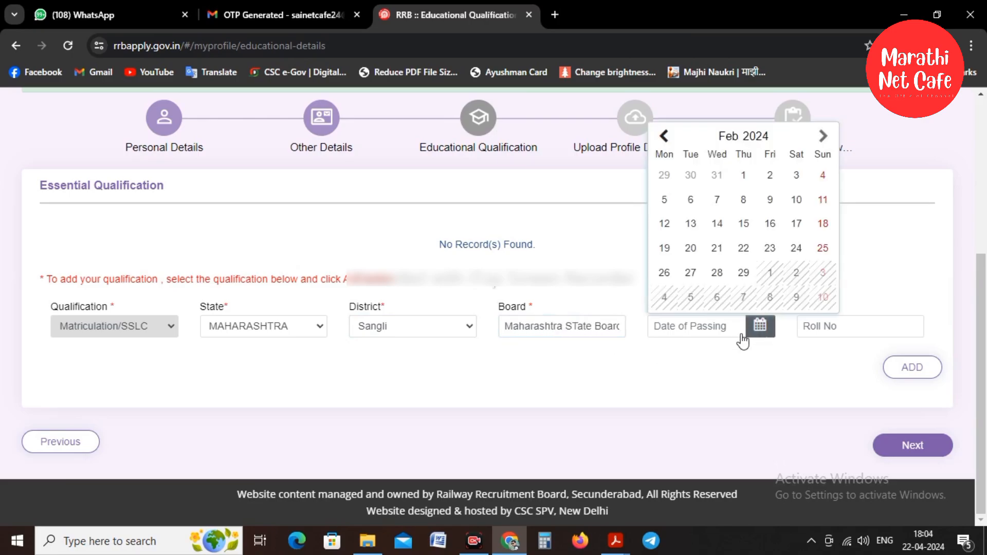
{"action": "left_click", "coordinate": [753, 136]}
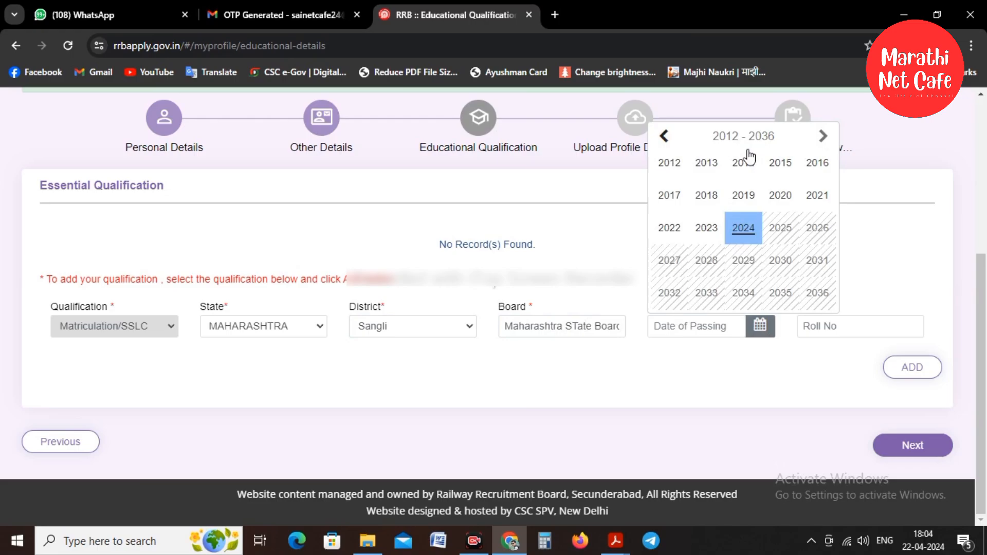
{"action": "left_click", "coordinate": [707, 162]}
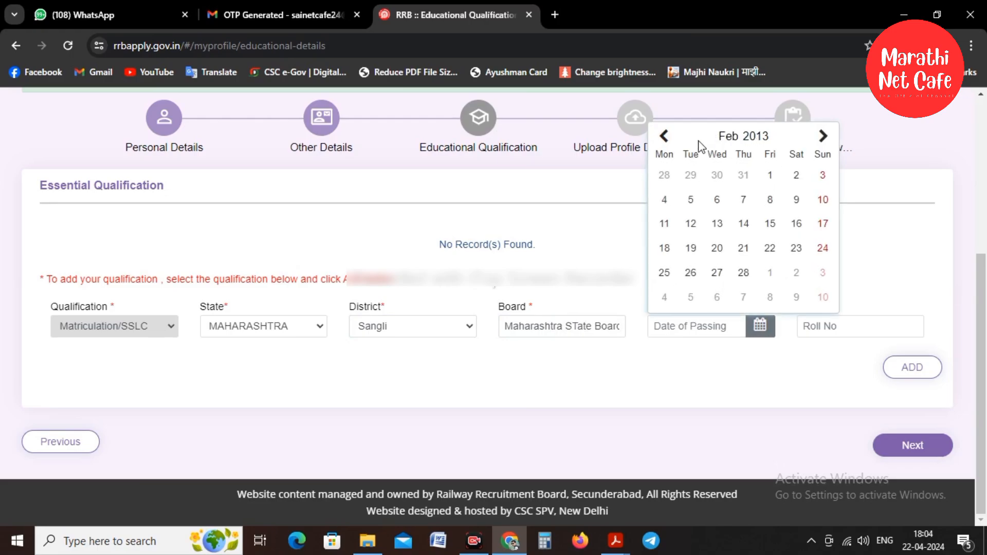
{"action": "left_click", "coordinate": [822, 136]}
{"action": "left_click", "coordinate": [823, 136]}
{"action": "left_click", "coordinate": [823, 136]}
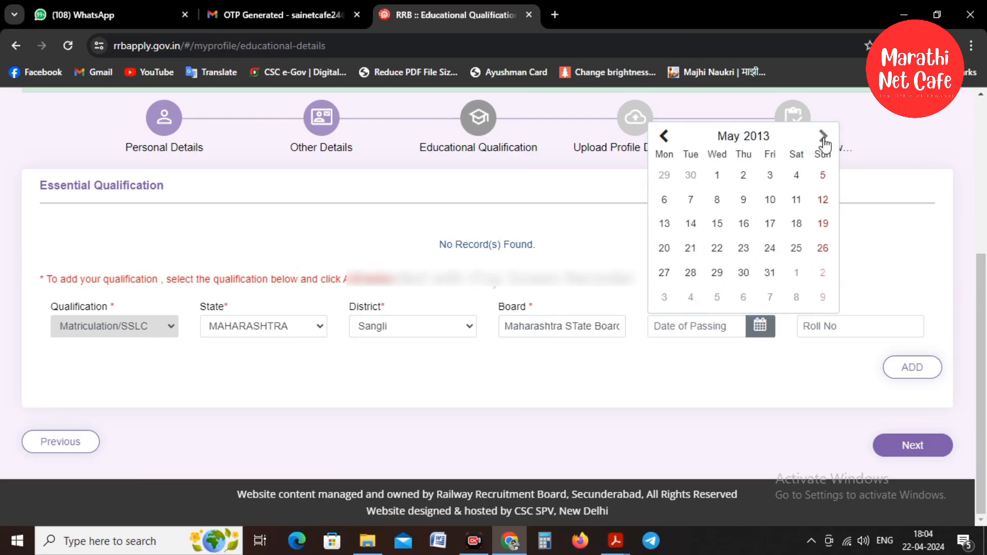
{"action": "left_click", "coordinate": [769, 272]}
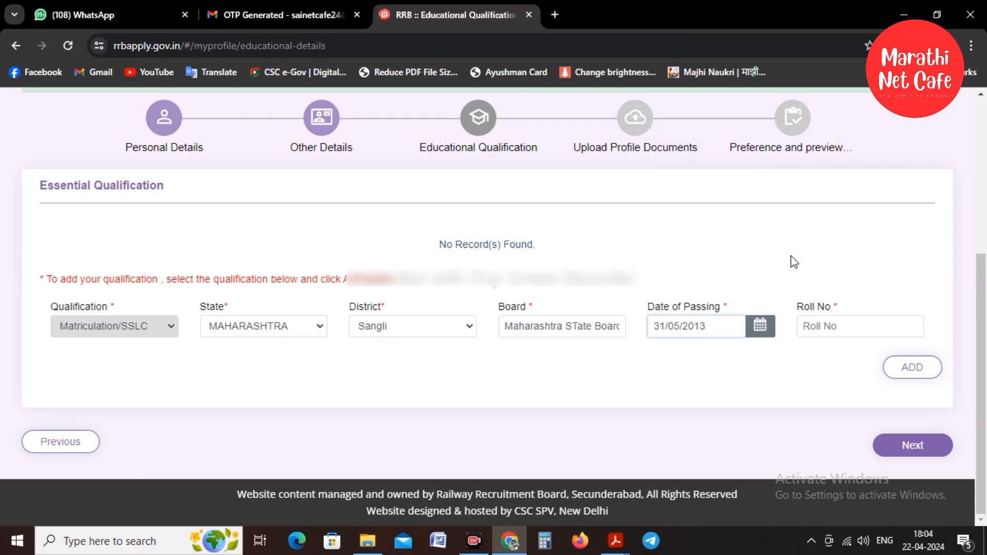
{"action": "left_click", "coordinate": [840, 334]}
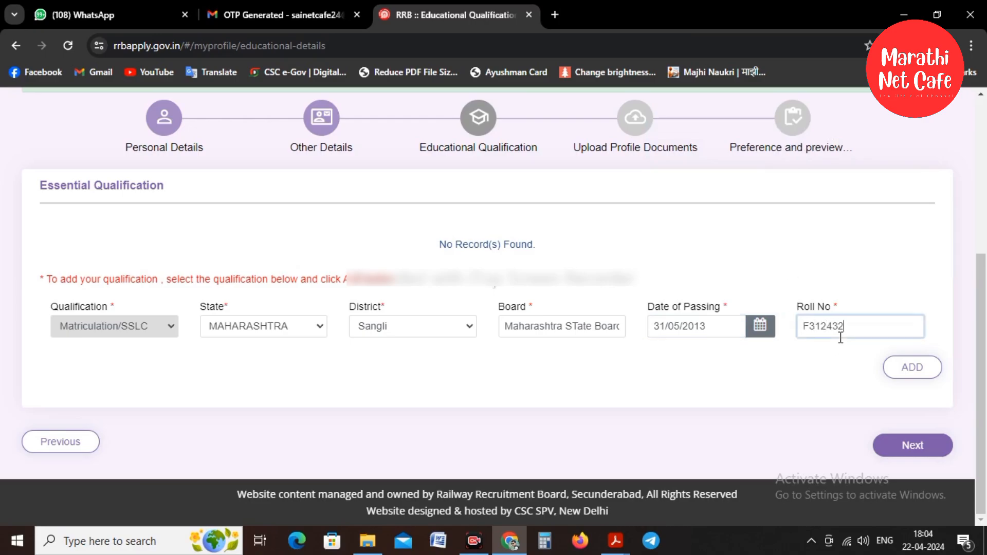
{"action": "left_click", "coordinate": [910, 366]}
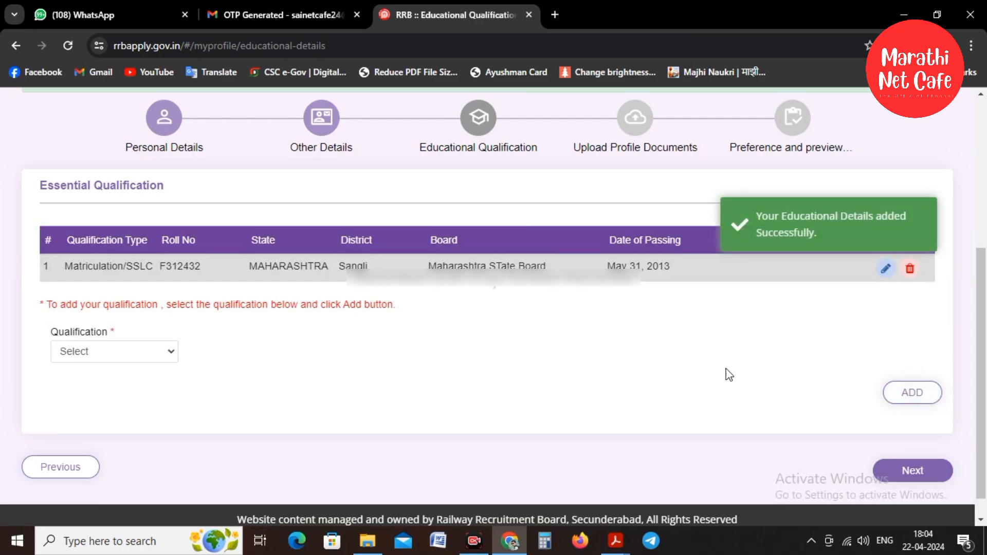
On the document upload page, select the applicant's photo in Downloads and open its file actions.
{"action": "left_click", "coordinate": [931, 475]}
{"action": "scroll", "coordinate": [480, 335], "scroll_direction": "down", "scroll_amount": 3}
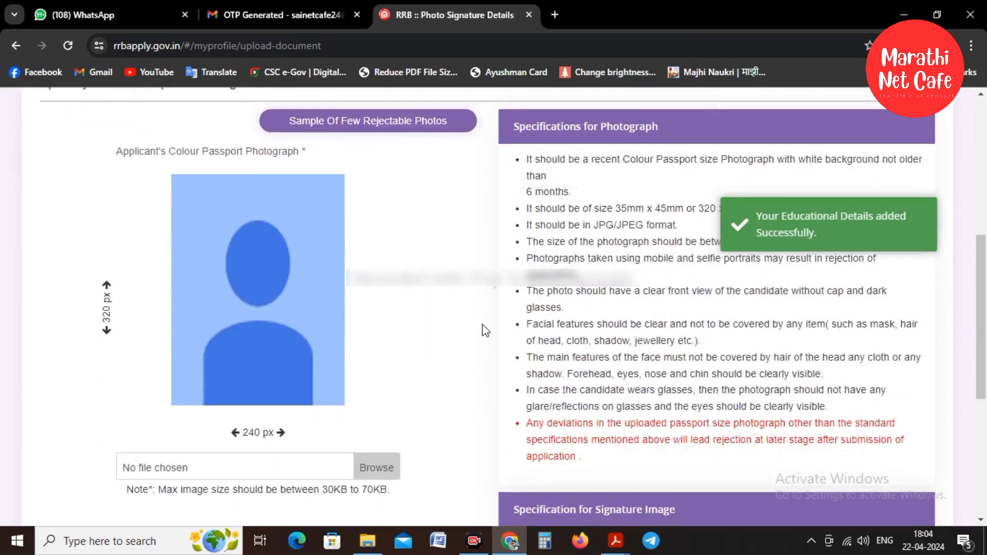
{"action": "scroll", "coordinate": [382, 263], "scroll_direction": "down", "scroll_amount": 1}
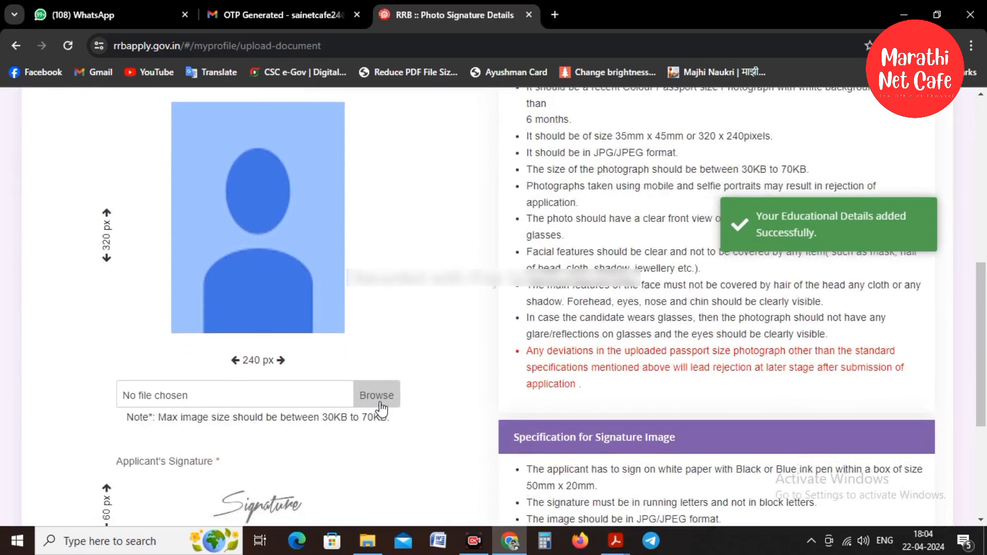
{"action": "left_click_drag", "start_coordinate": [323, 420], "coordinate": [348, 421]}
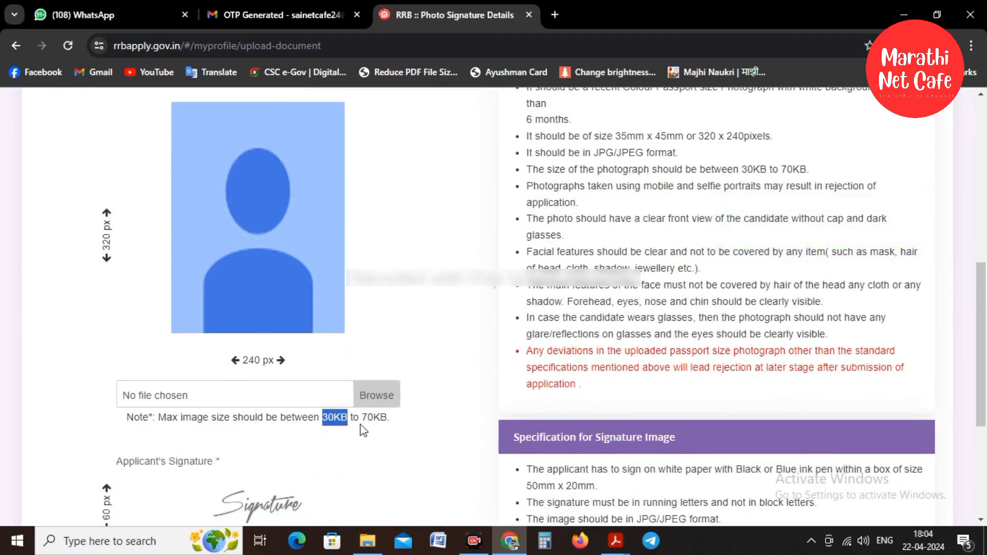
{"action": "left_click", "coordinate": [364, 425]}
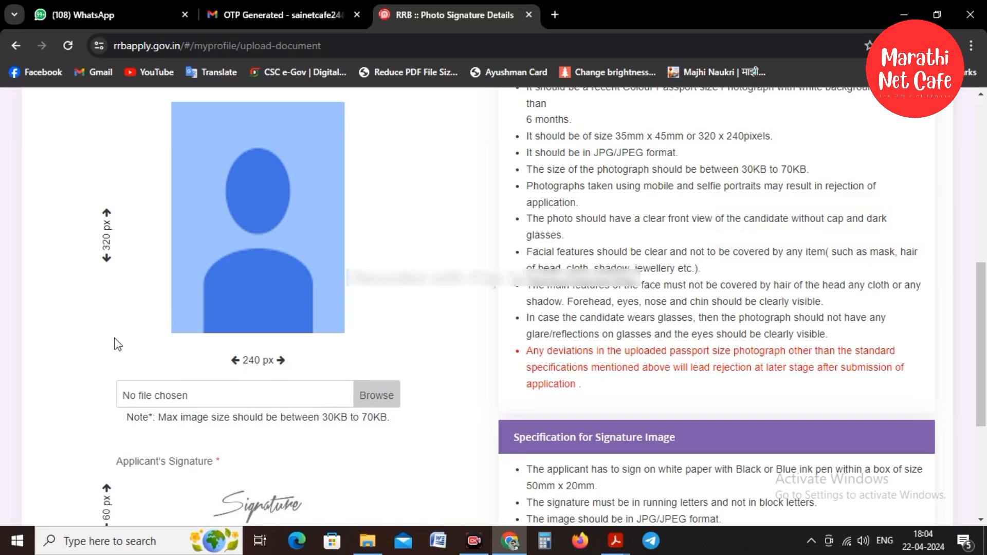
{"action": "left_click", "coordinate": [319, 394]}
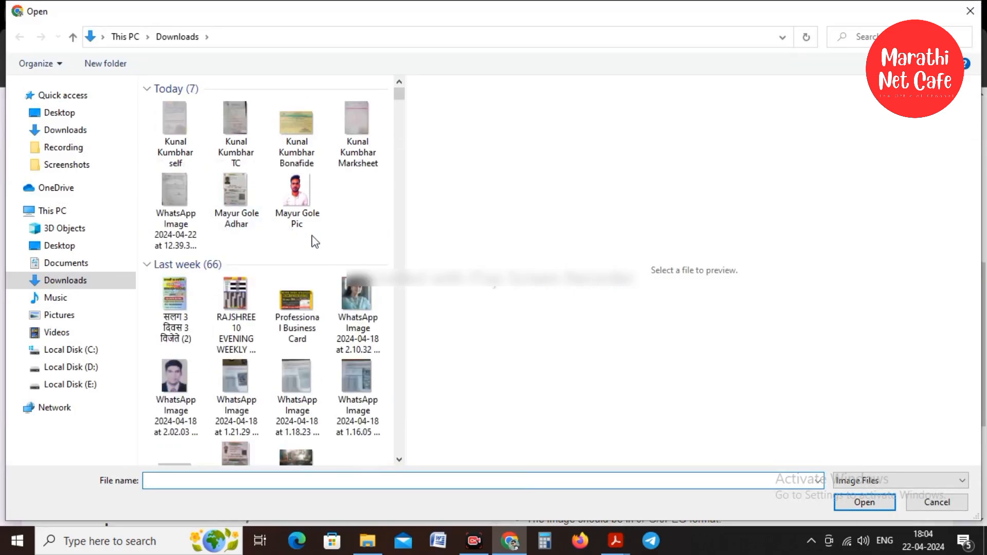
{"action": "left_click", "coordinate": [298, 193]}
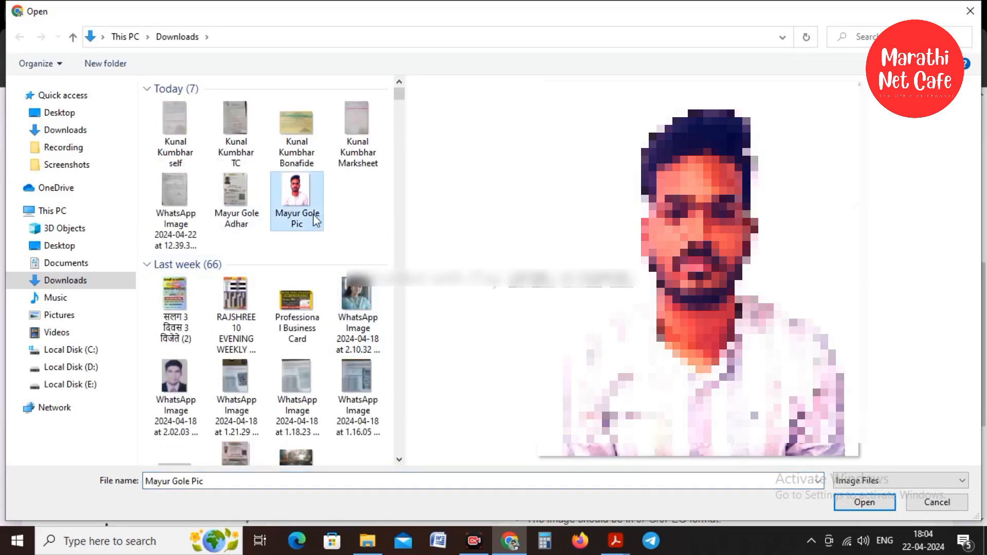
{"action": "right_click", "coordinate": [300, 195]}
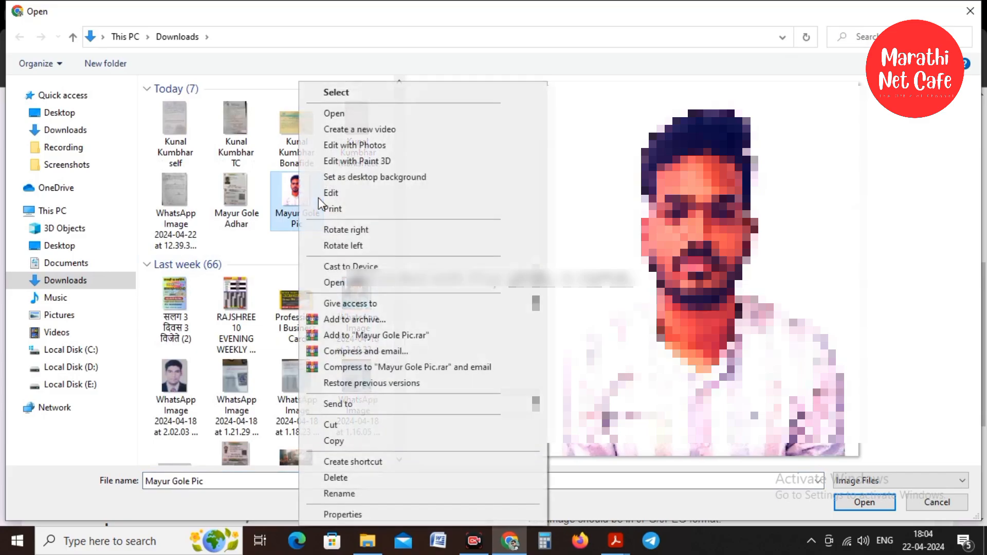
Resize the photo in Paint to 240 × 320 pixels, aspect ratio off, then close Paint.
{"action": "left_click", "coordinate": [329, 194]}
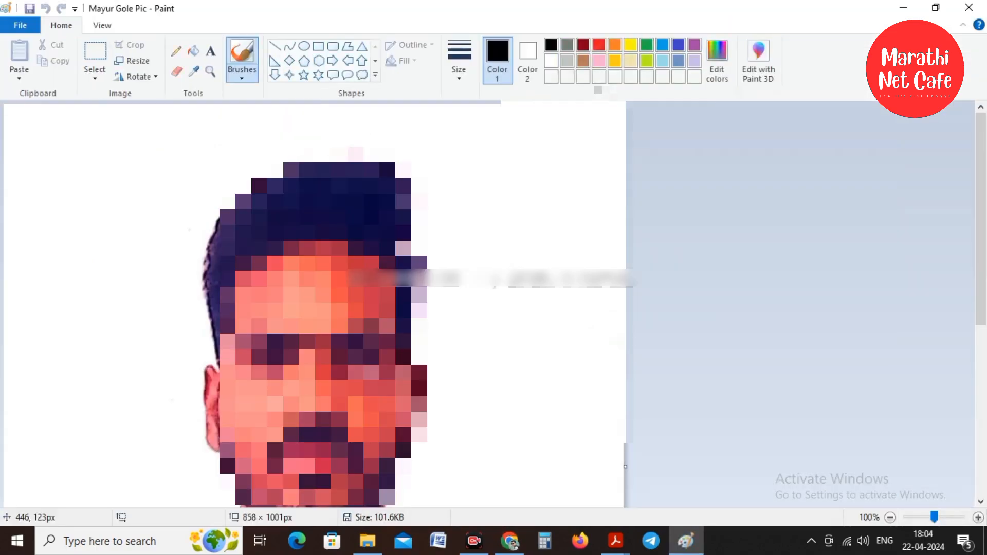
{"action": "left_click", "coordinate": [130, 64]}
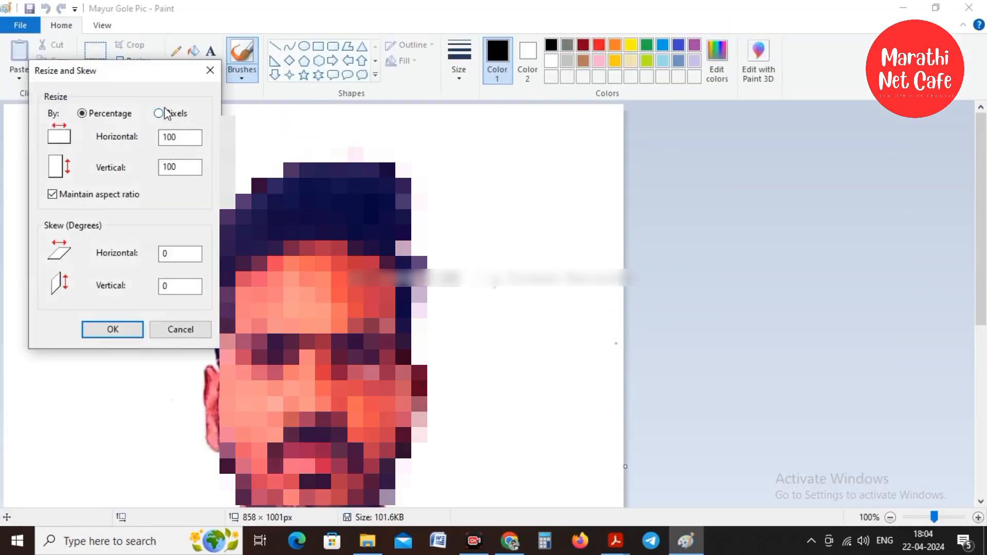
{"action": "left_click", "coordinate": [161, 113]}
{"action": "left_click_drag", "start_coordinate": [195, 136], "coordinate": [127, 137]}
{"action": "type", "text": "240"}
{"action": "left_click", "coordinate": [127, 191]}
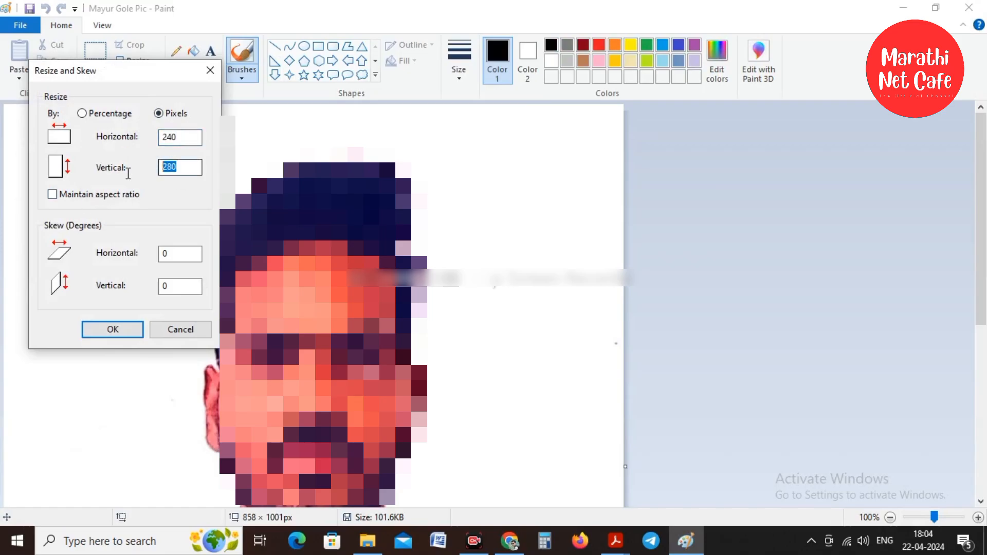
{"action": "type", "text": "320"}
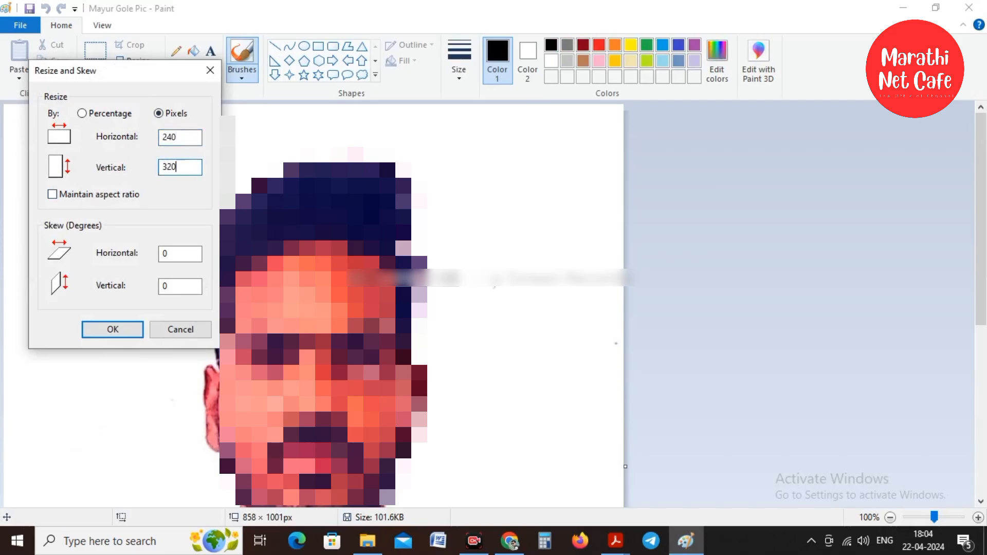
{"action": "left_click", "coordinate": [114, 331]}
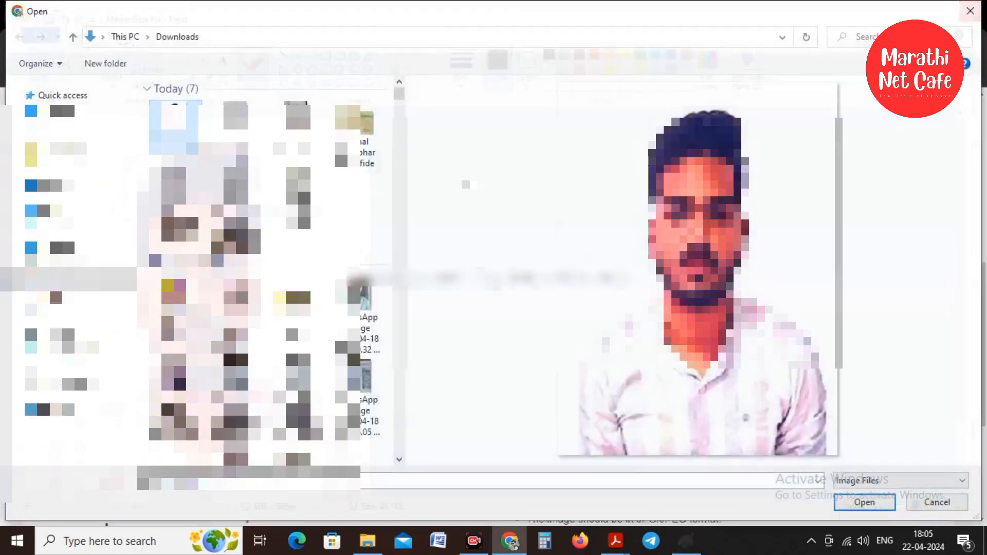
{"action": "left_click", "coordinate": [968, 7]}
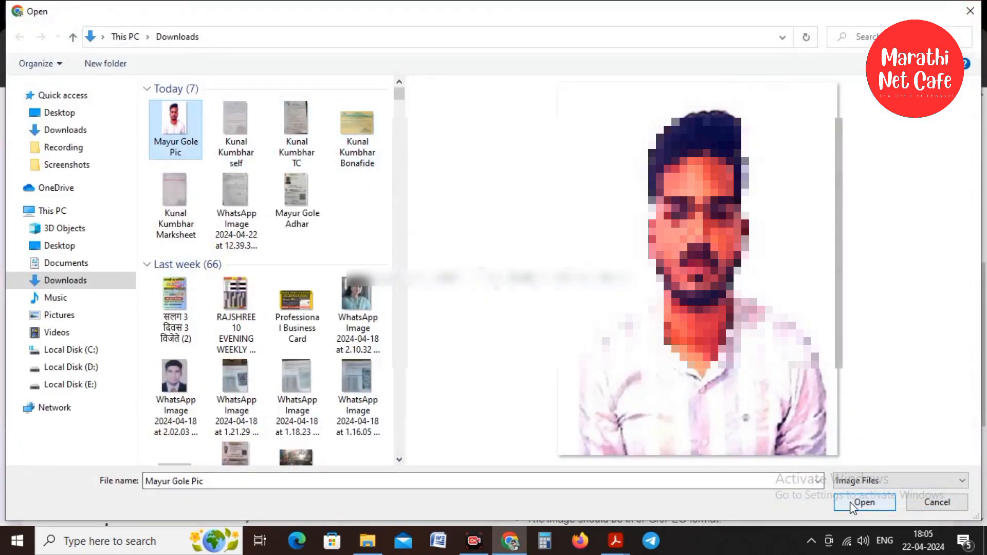
Load the resized passport photo into the form and accept its crop.
{"action": "left_click", "coordinate": [864, 503]}
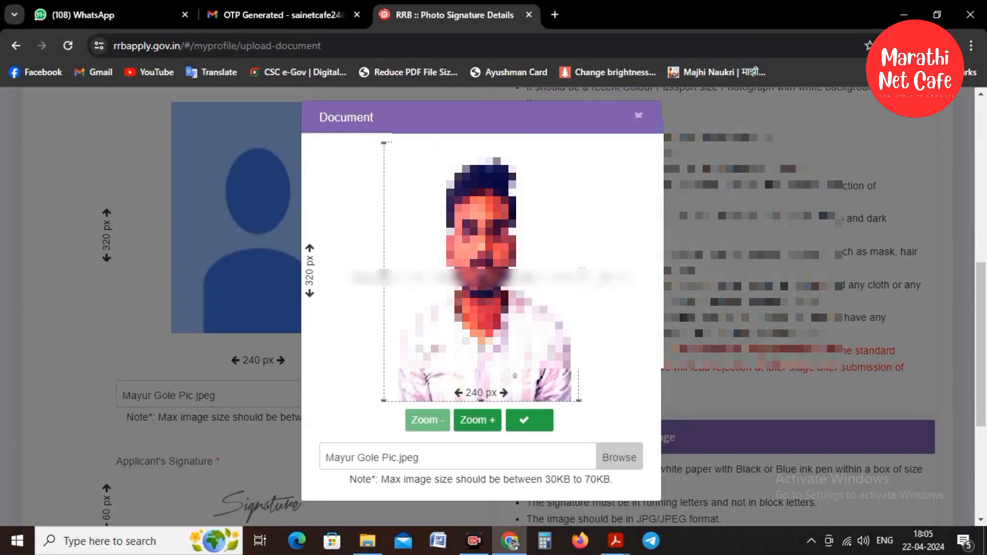
{"action": "left_click", "coordinate": [530, 420]}
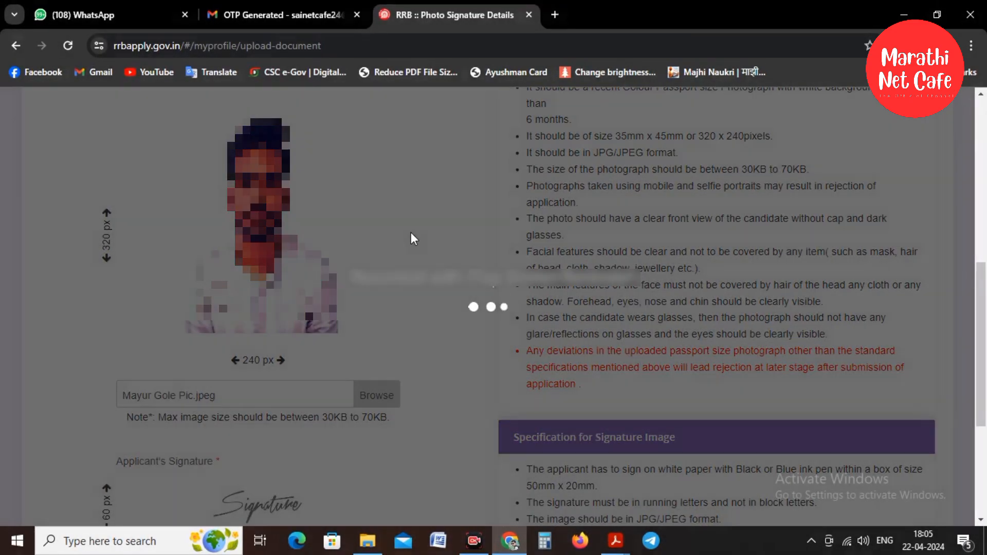
{"action": "scroll", "coordinate": [411, 233], "scroll_direction": "down", "scroll_amount": 5}
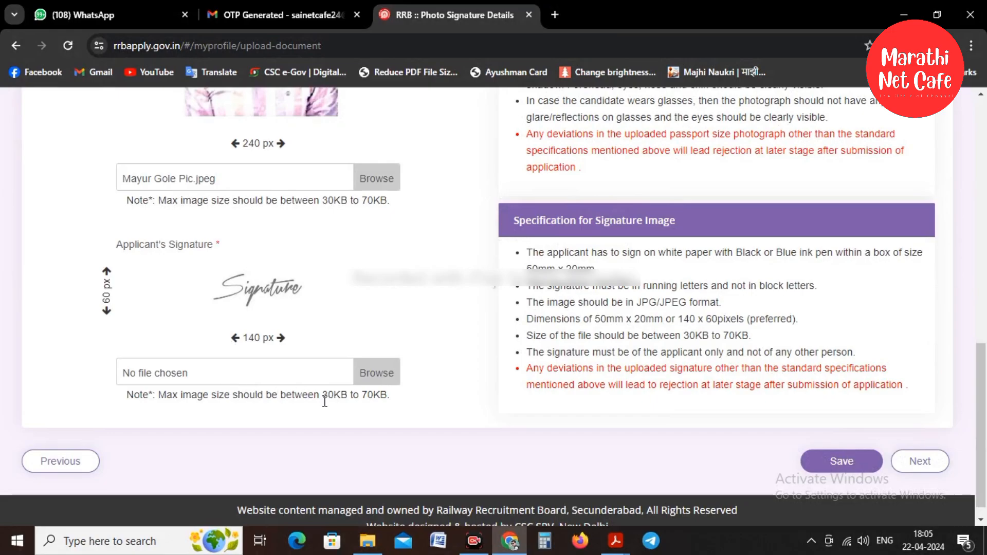
Pick the signature image 'download - 2024-04-17T132103.692' from Downloads for editing.
{"action": "left_click", "coordinate": [342, 379]}
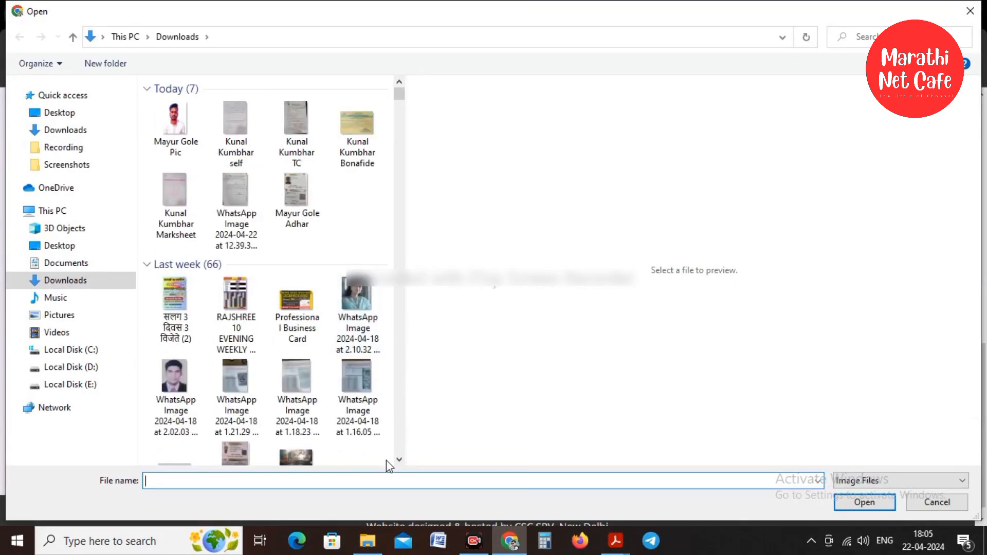
{"action": "left_click", "coordinate": [399, 459]}
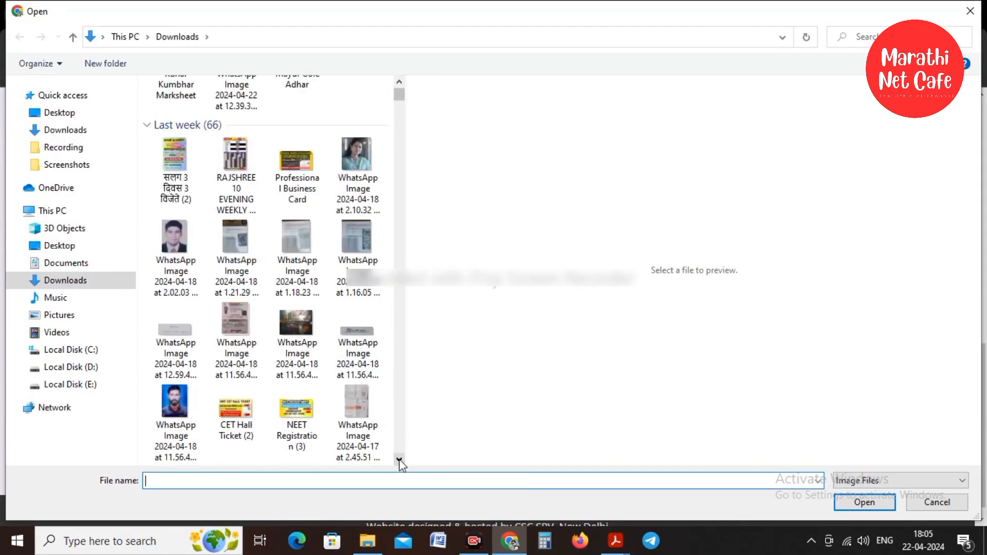
{"action": "left_click", "coordinate": [400, 459]}
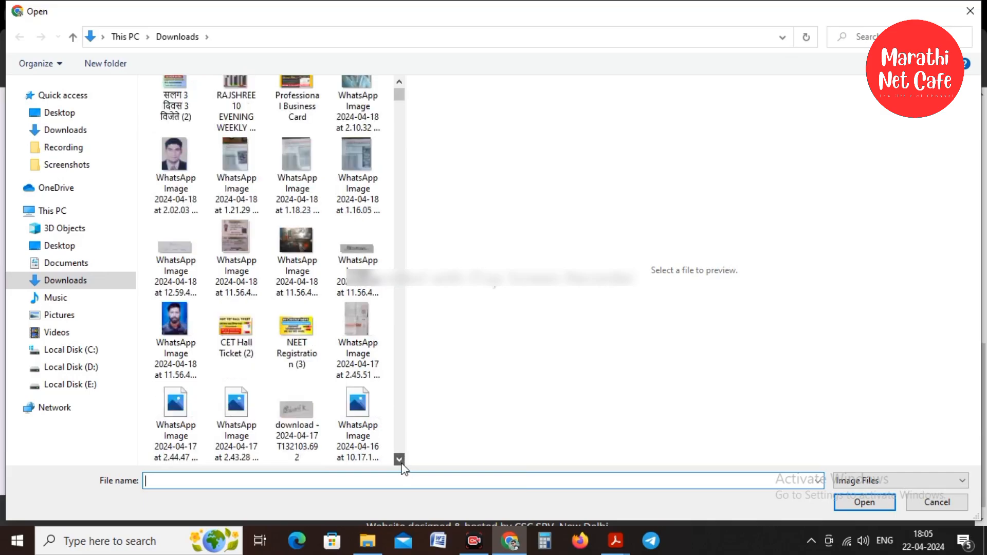
{"action": "left_click", "coordinate": [399, 459]}
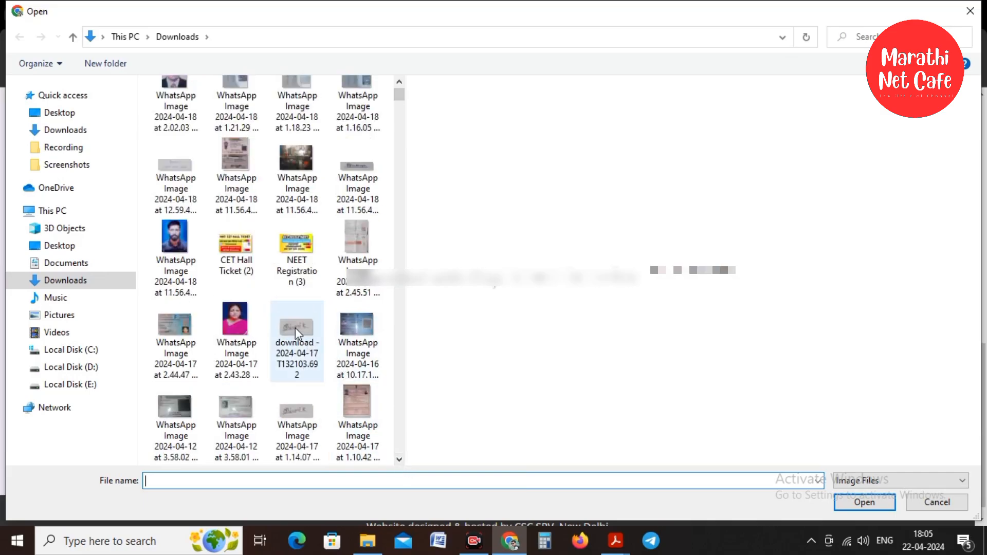
{"action": "left_click", "coordinate": [296, 329]}
{"action": "left_click", "coordinate": [399, 459]}
{"action": "left_click", "coordinate": [399, 459]}
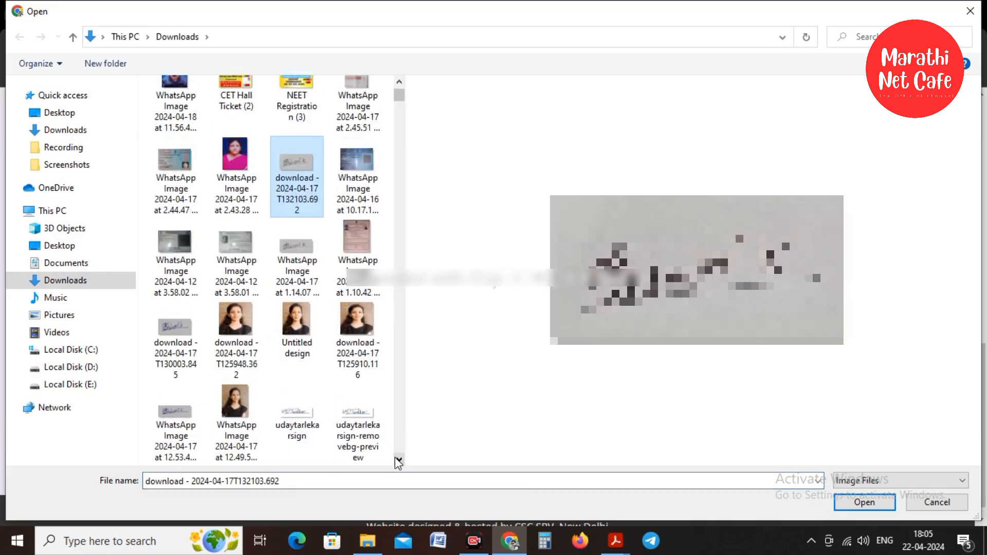
{"action": "right_click", "coordinate": [295, 160]}
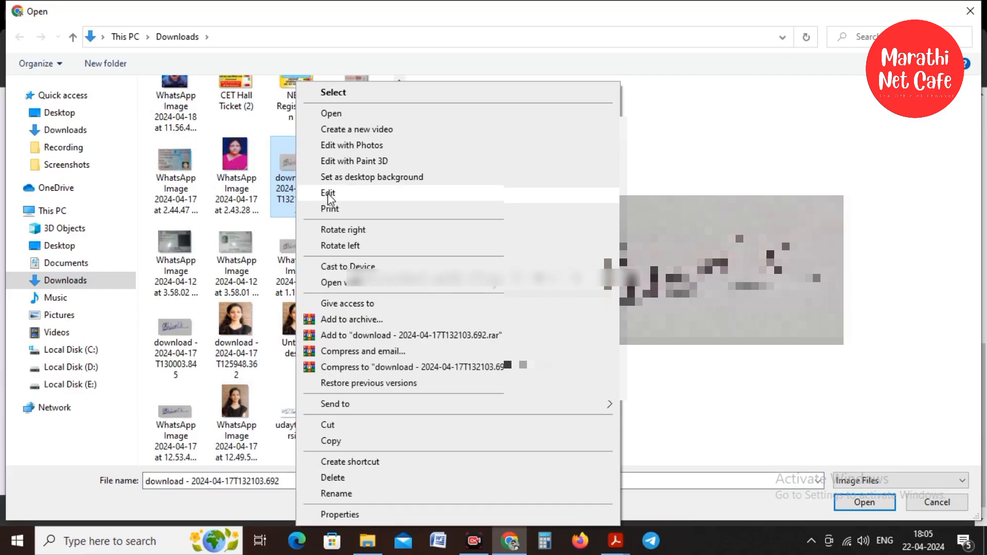
Resize the signature in Paint to 800 × 400 pixels, keeping aspect ratio, then close Paint.
{"action": "left_click", "coordinate": [331, 192]}
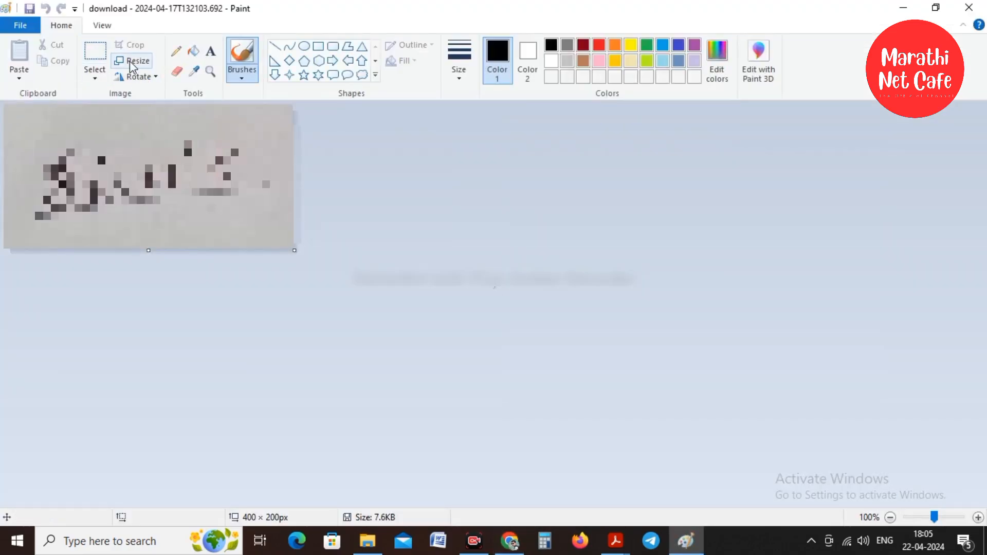
{"action": "left_click", "coordinate": [133, 60]}
{"action": "left_click", "coordinate": [182, 113]}
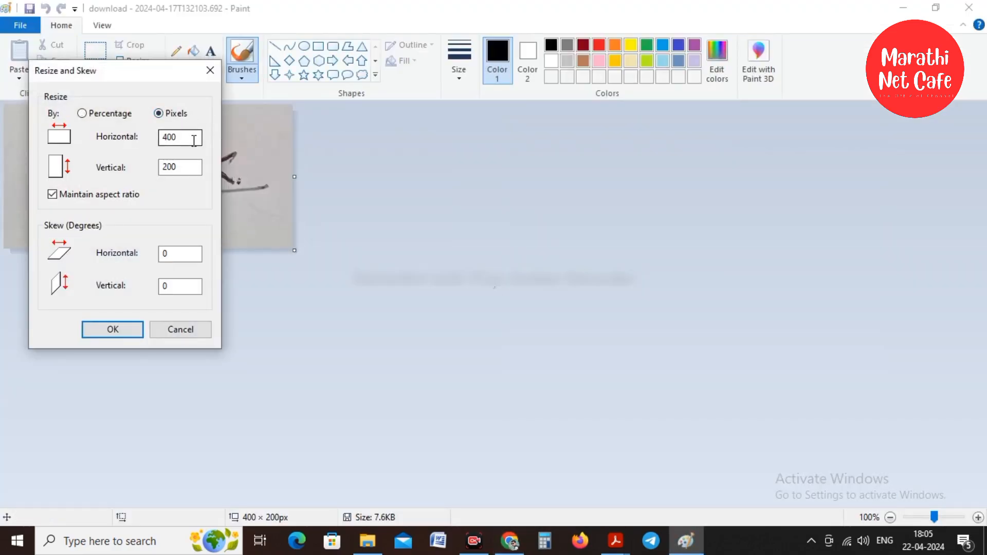
{"action": "left_click_drag", "start_coordinate": [193, 140], "coordinate": [152, 146]}
{"action": "type", "text": "800"}
{"action": "left_click", "coordinate": [116, 330]}
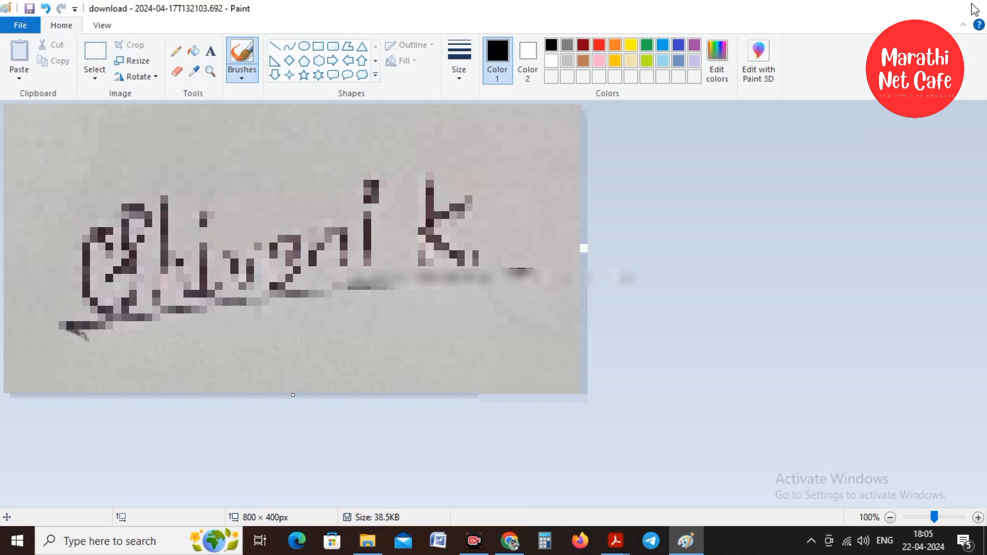
{"action": "left_click", "coordinate": [968, 8]}
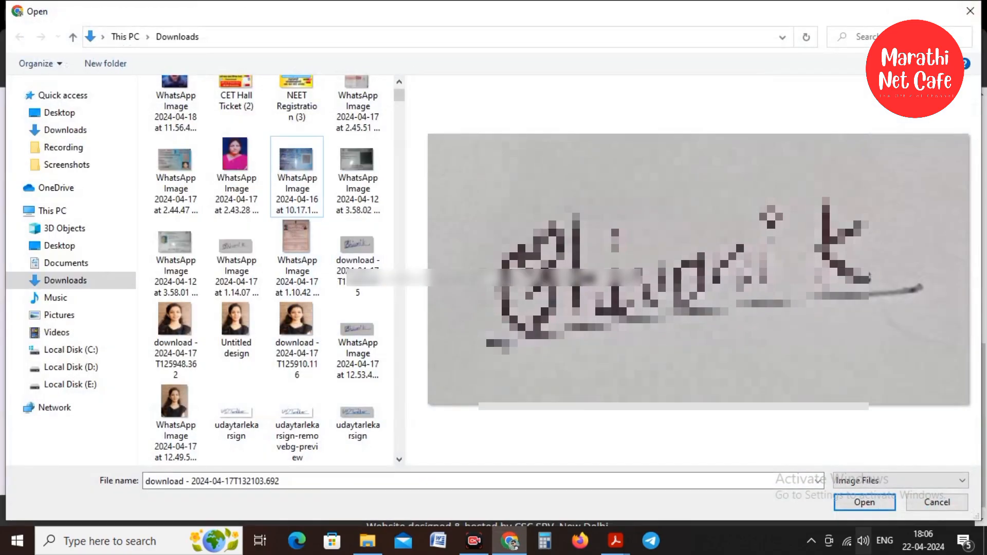
Load and crop the resized signature, save photo and signature, and go to Preference and preview.
{"action": "left_click", "coordinate": [864, 502]}
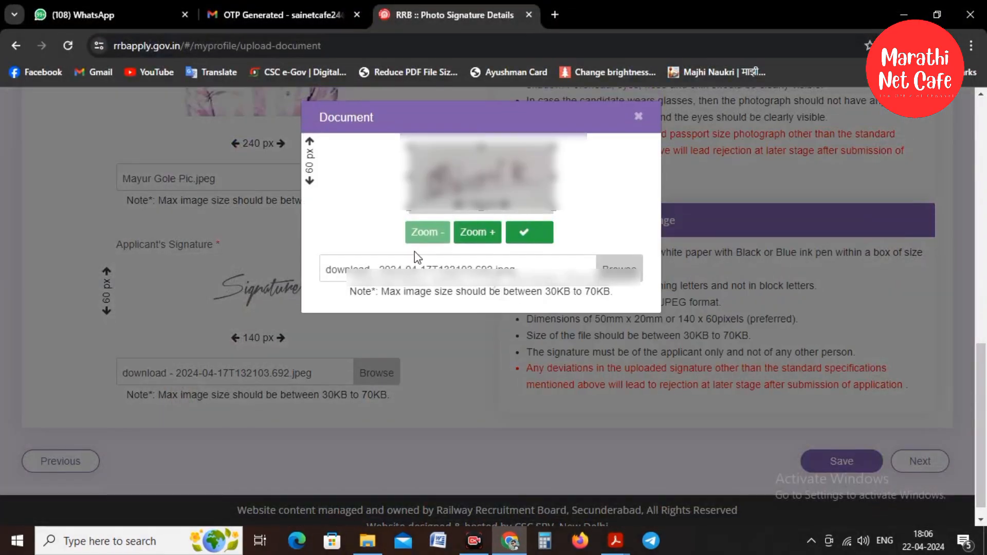
{"action": "left_click", "coordinate": [525, 233]}
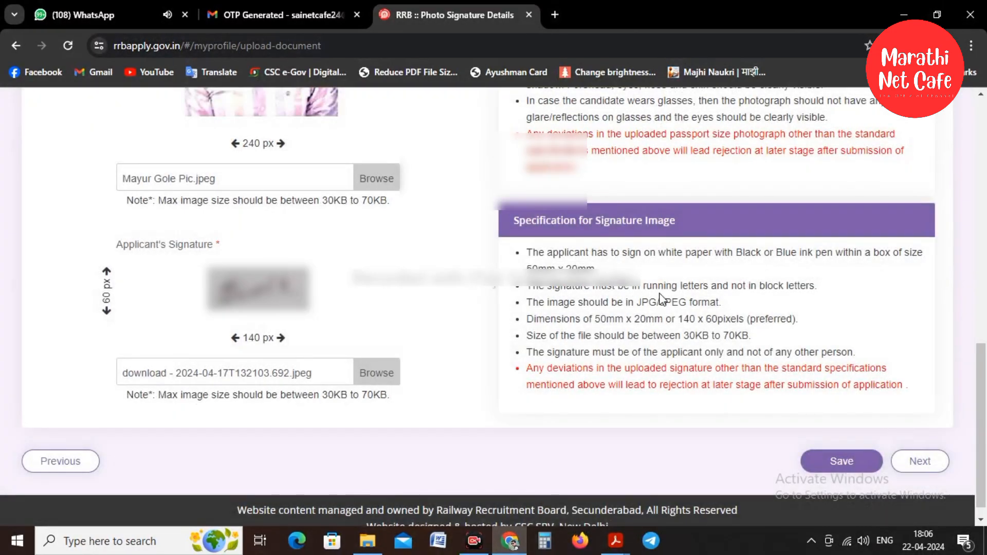
{"action": "left_click", "coordinate": [846, 469]}
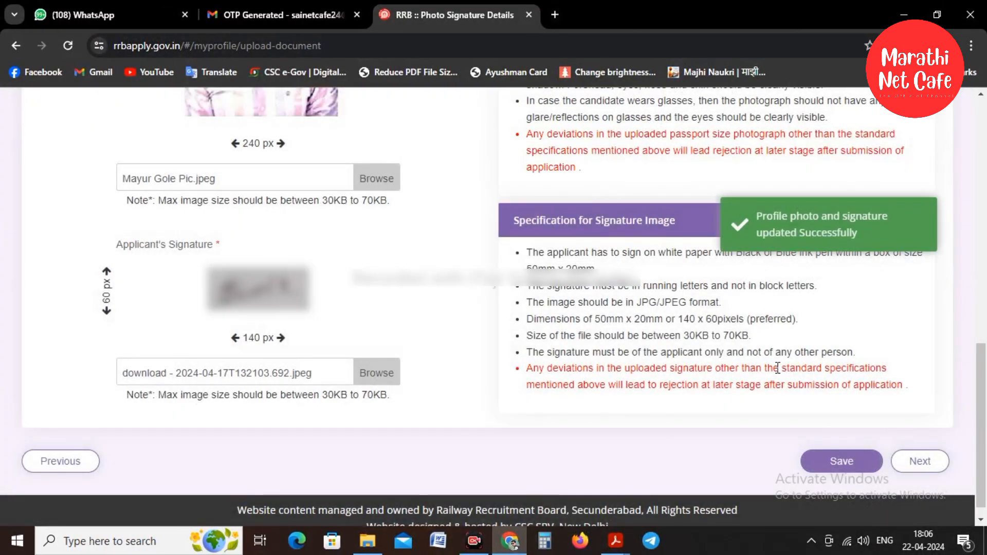
{"action": "left_click", "coordinate": [921, 461]}
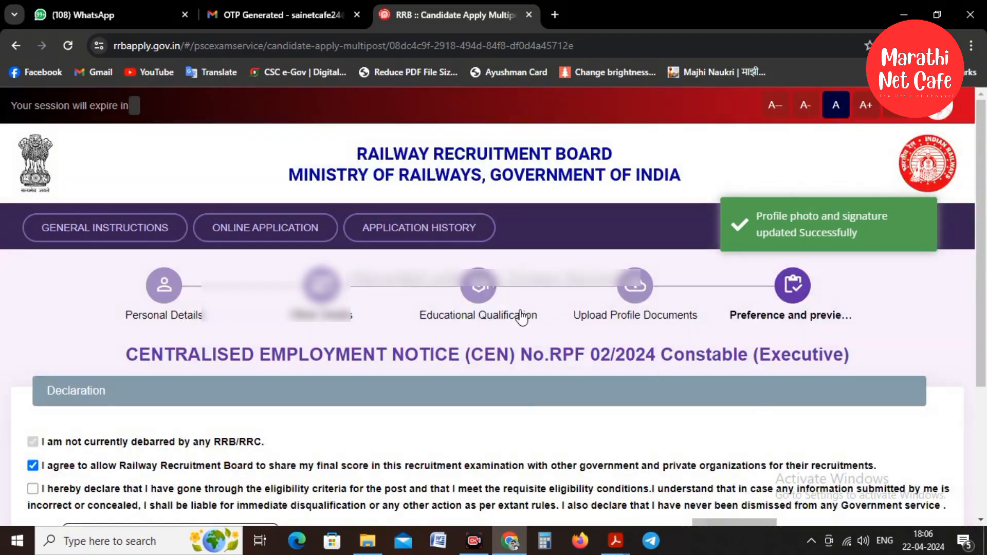
Open the full application preview, scroll through it, and press Submit to reach the no-corrections warning.
{"action": "scroll", "coordinate": [532, 291], "scroll_direction": "down", "scroll_amount": 4}
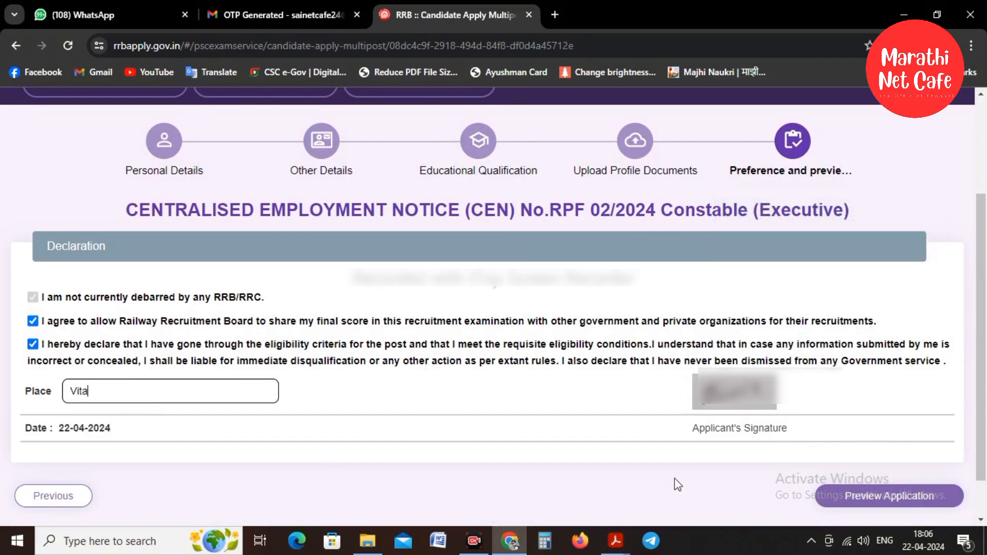
{"action": "left_click", "coordinate": [895, 494]}
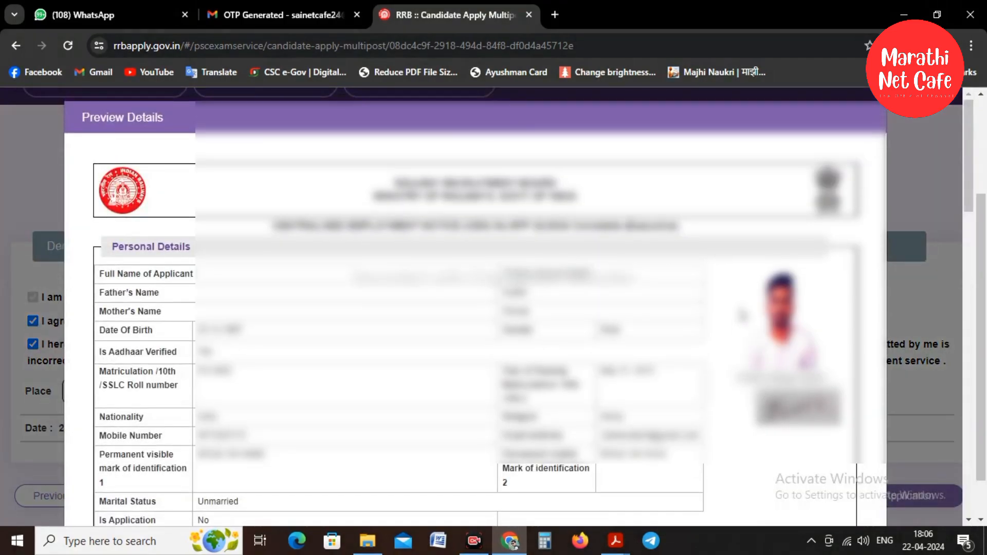
{"action": "scroll", "coordinate": [751, 282], "scroll_direction": "down", "scroll_amount": 2}
{"action": "scroll", "coordinate": [752, 282], "scroll_direction": "down", "scroll_amount": 3}
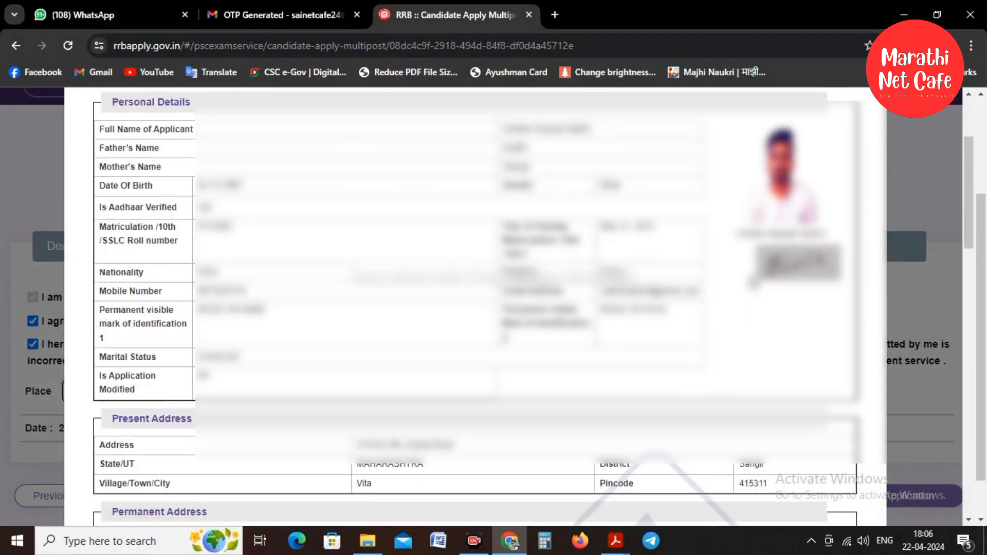
{"action": "scroll", "coordinate": [753, 282], "scroll_direction": "down", "scroll_amount": 10}
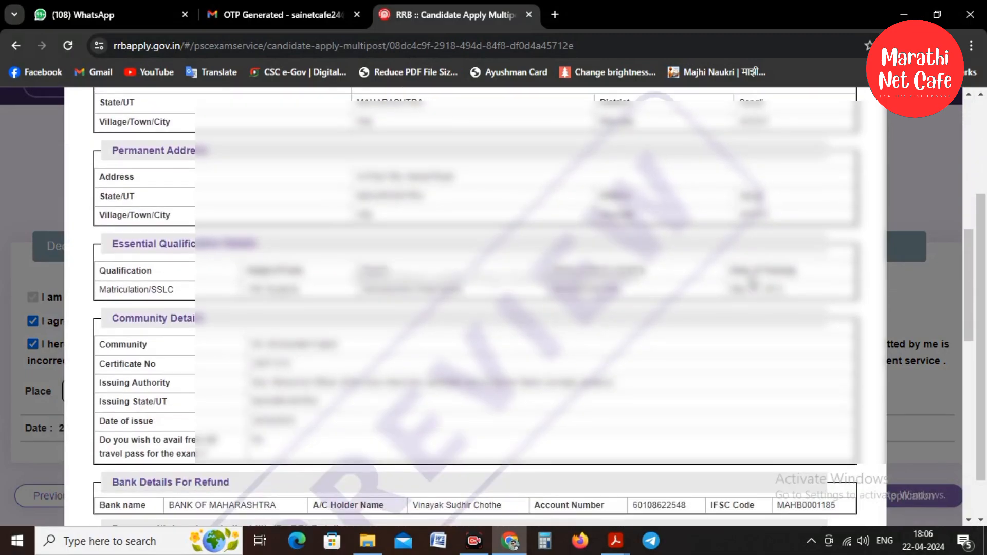
{"action": "scroll", "coordinate": [752, 282], "scroll_direction": "down", "scroll_amount": 4}
{"action": "scroll", "coordinate": [752, 282], "scroll_direction": "down", "scroll_amount": 15}
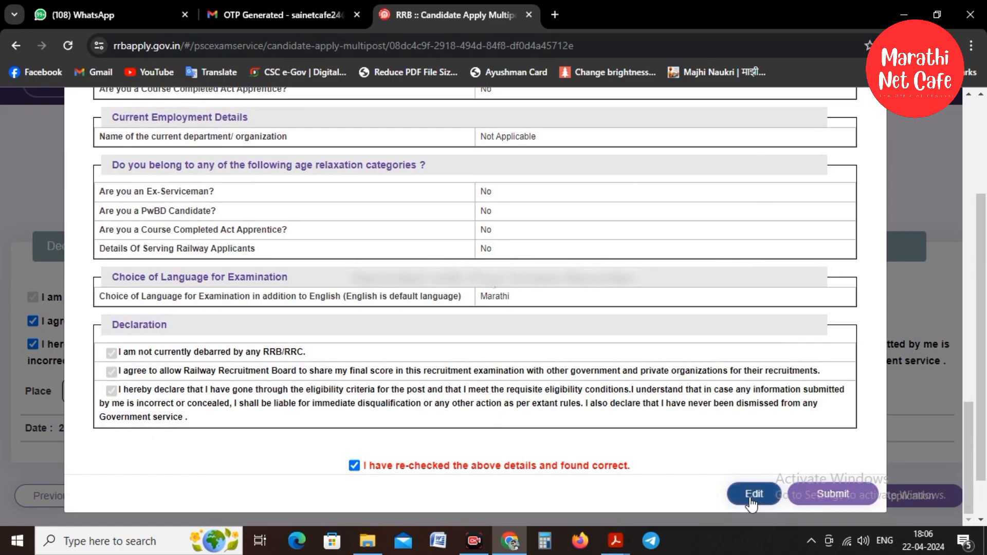
{"action": "left_click", "coordinate": [833, 495]}
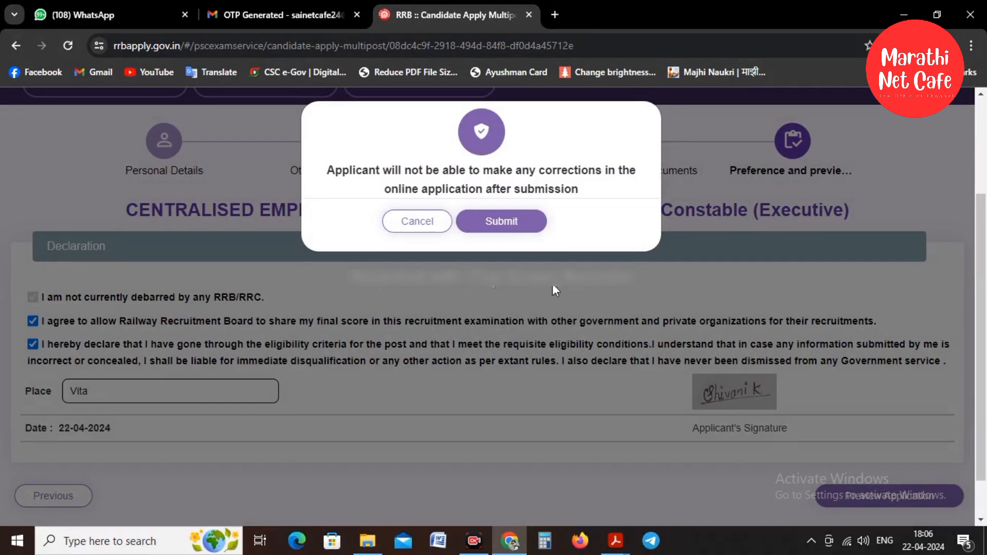
Confirm the final submission of the RPF Constable application.
{"action": "left_click", "coordinate": [504, 225]}
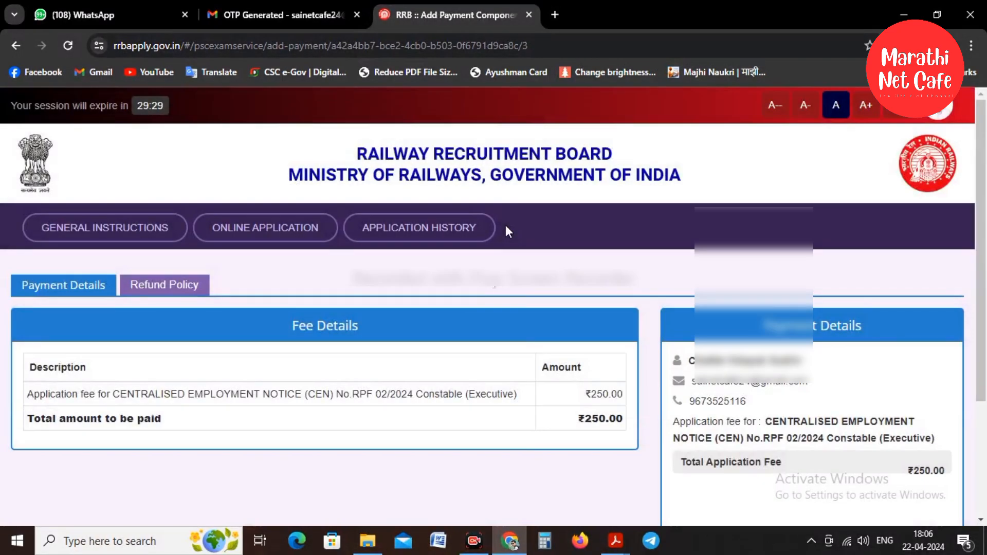
{"action": "scroll", "coordinate": [620, 266], "scroll_direction": "down", "scroll_amount": 2}
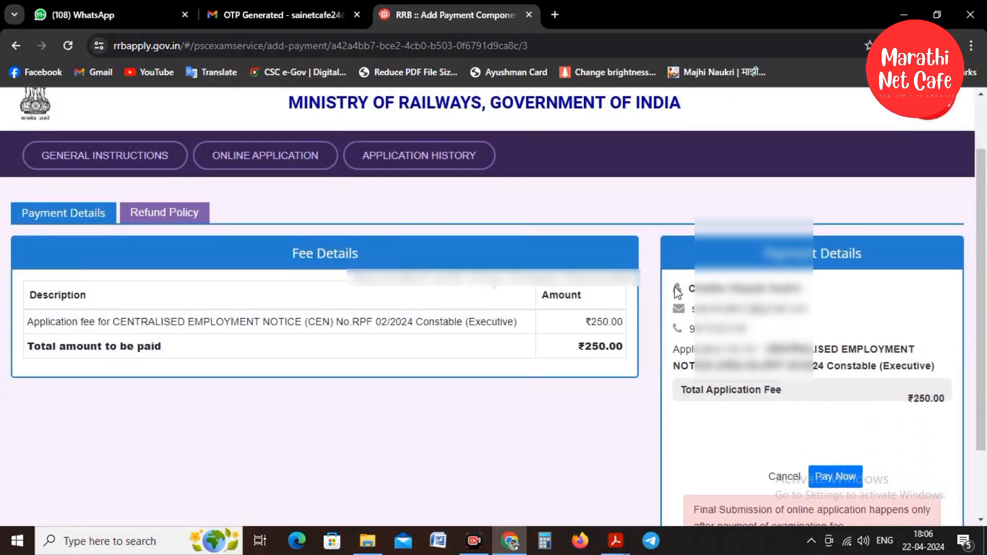
{"action": "scroll", "coordinate": [626, 267], "scroll_direction": "down", "scroll_amount": 2}
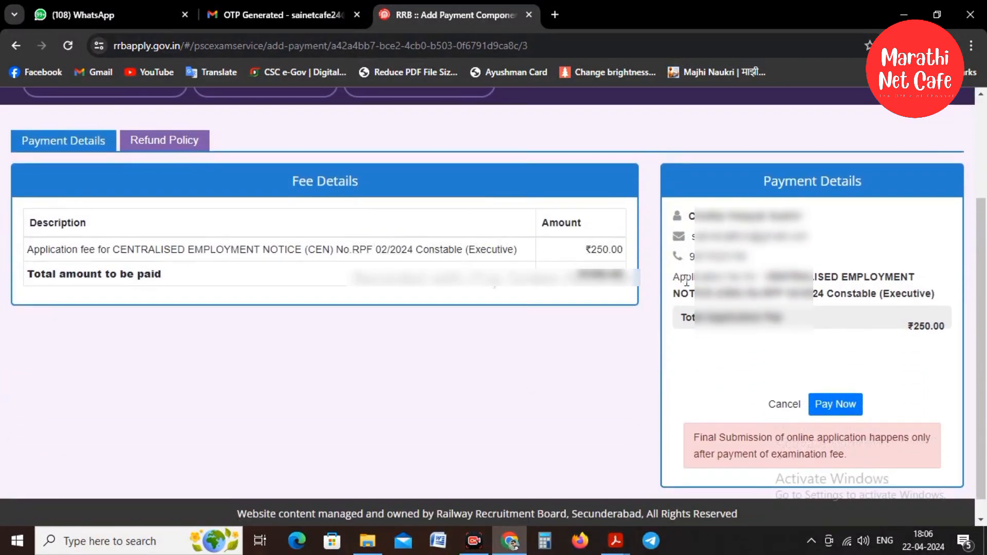
Start paying the ₹250 fee, accepting the payment terms and continuing to SBIePay.
{"action": "left_click", "coordinate": [836, 406]}
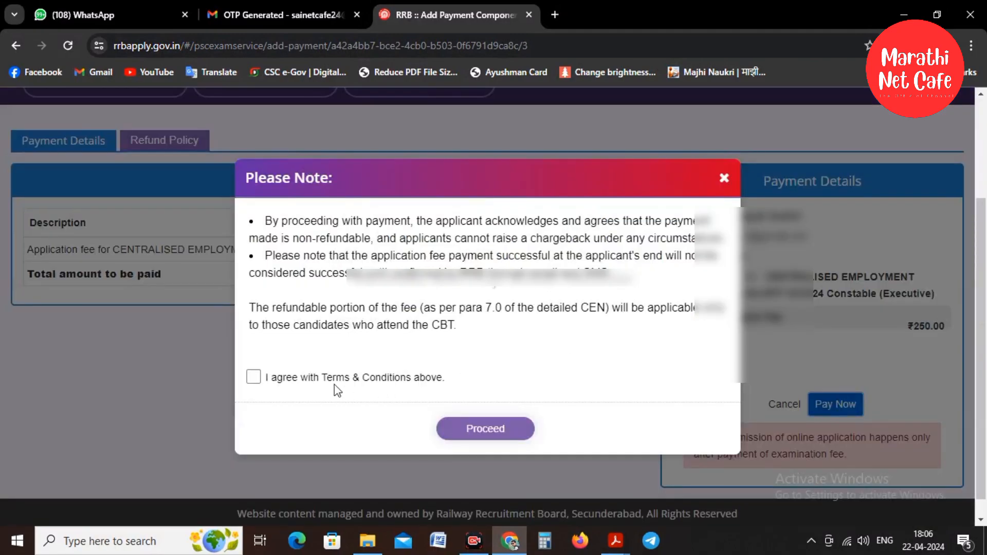
{"action": "left_click", "coordinate": [253, 377]}
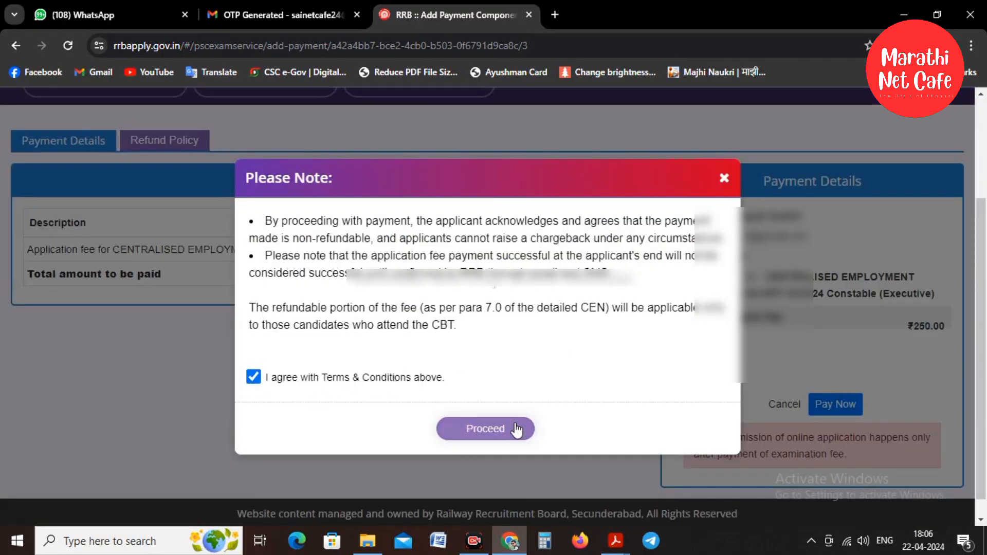
{"action": "left_click", "coordinate": [509, 436]}
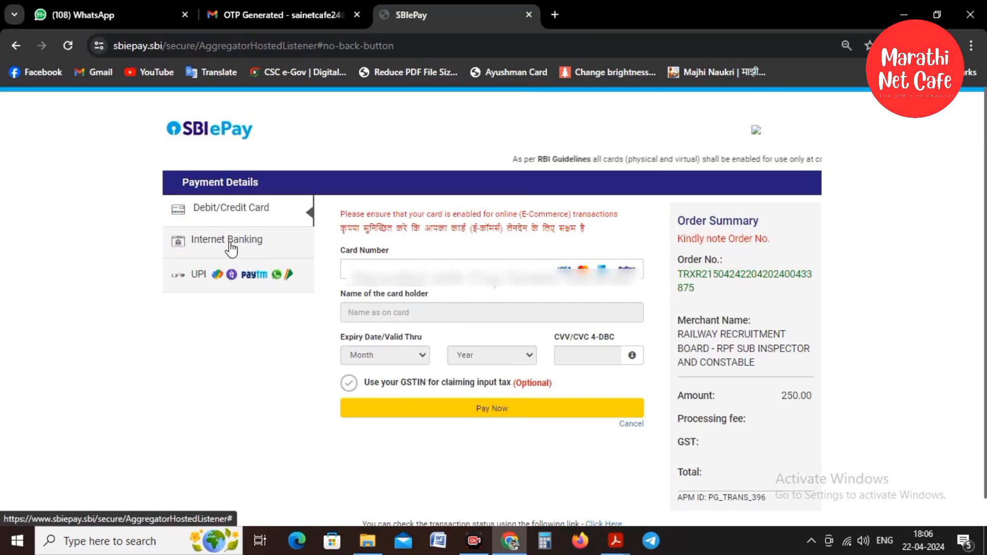
Look through the Internet Banking bank list, then close it without choosing a bank.
{"action": "left_click", "coordinate": [249, 242]}
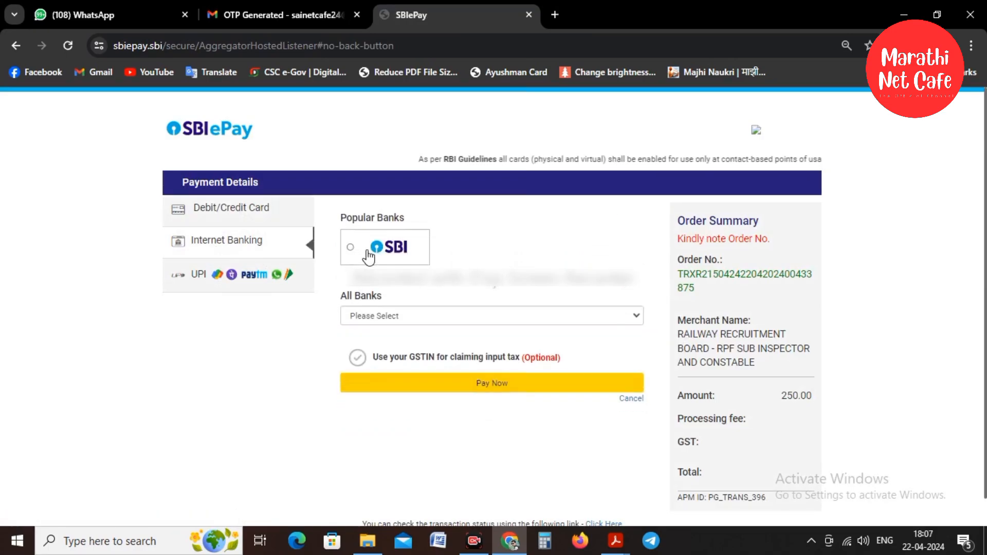
{"action": "left_click", "coordinate": [384, 316]}
{"action": "scroll", "coordinate": [414, 241], "scroll_direction": "down", "scroll_amount": 6}
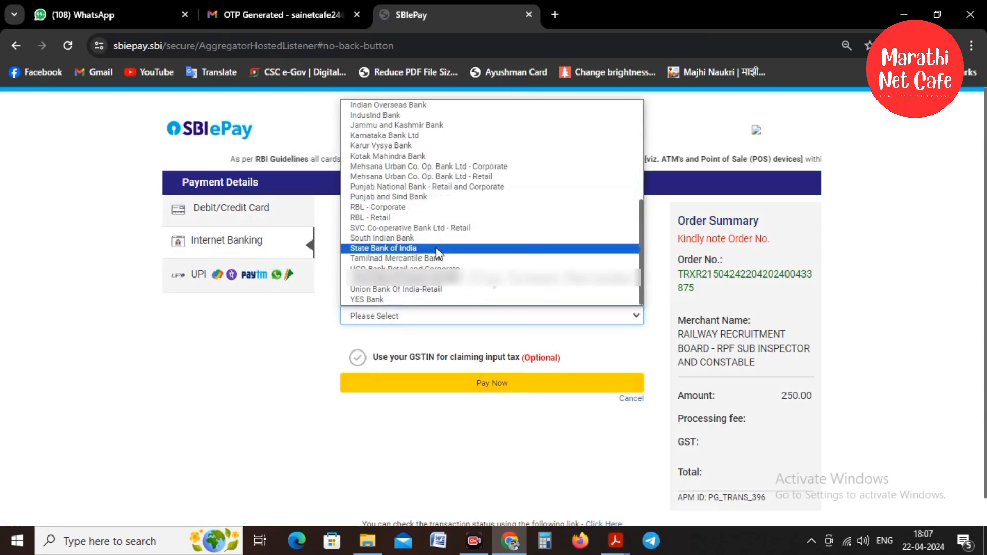
{"action": "left_click", "coordinate": [267, 360]}
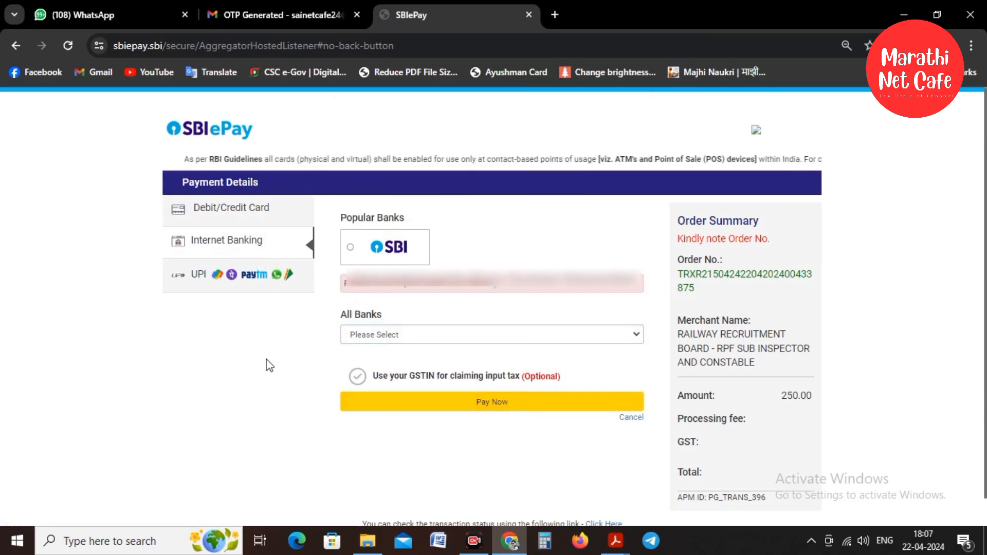
Pay by UPI with the Enter UPI ID option, entering and validating the payer's UPI ID.
{"action": "left_click", "coordinate": [210, 281]}
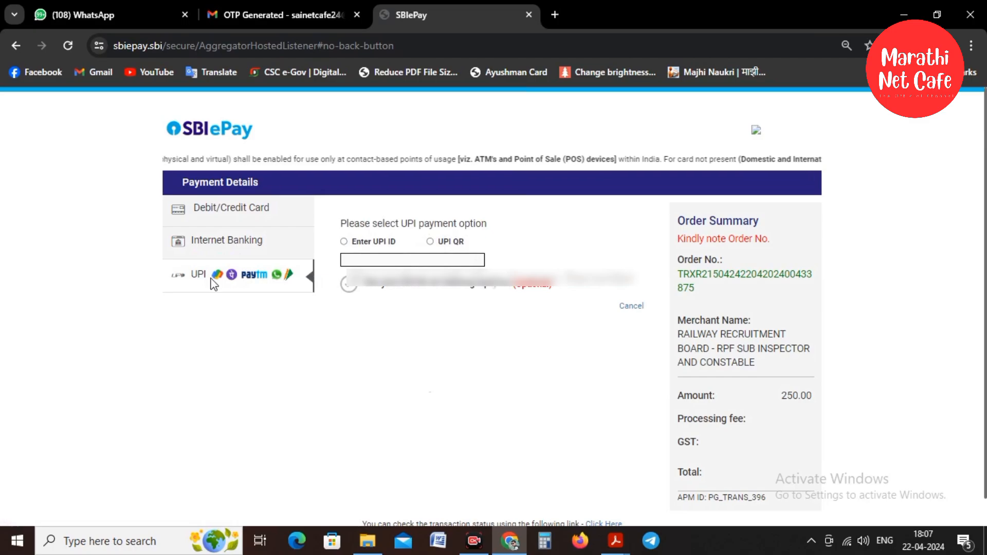
{"action": "left_click", "coordinate": [343, 242]}
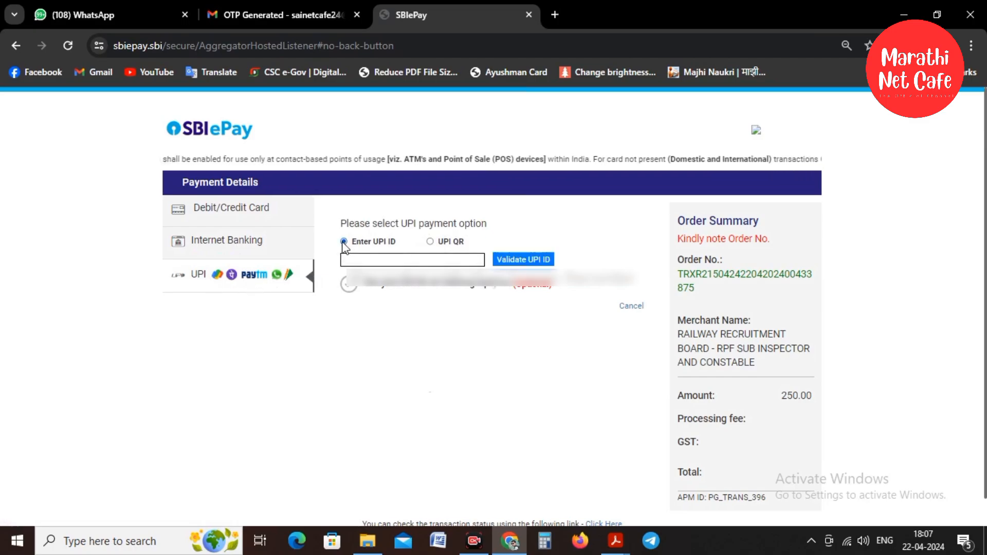
{"action": "left_click", "coordinate": [386, 259]}
{"action": "type", "text": "c"}
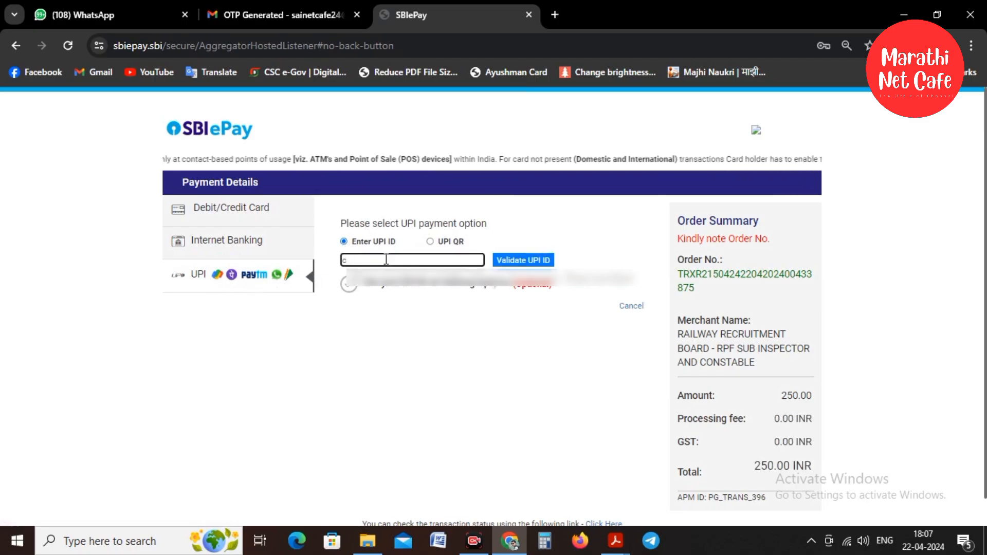
{"action": "left_click", "coordinate": [445, 248]}
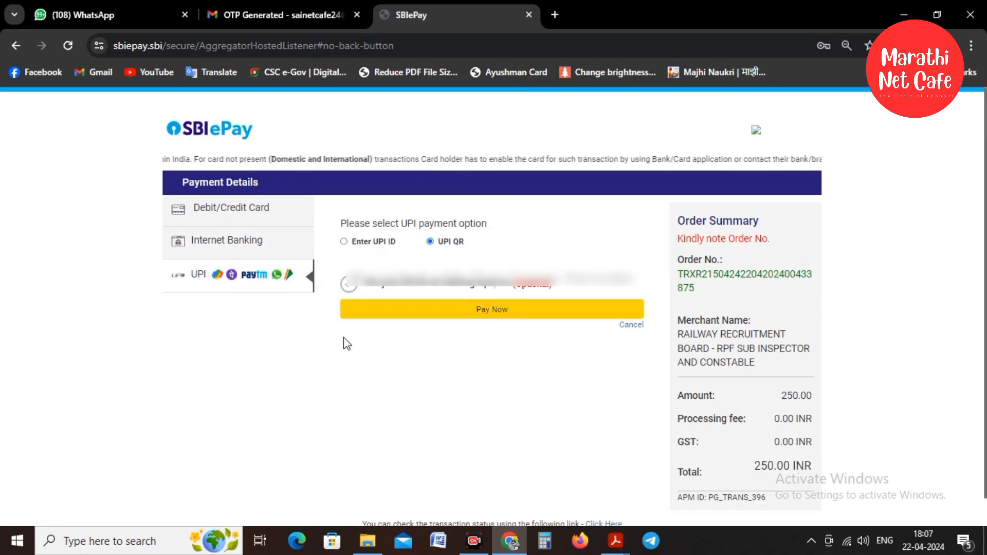
{"action": "left_click", "coordinate": [369, 242]}
{"action": "left_click", "coordinate": [459, 260]}
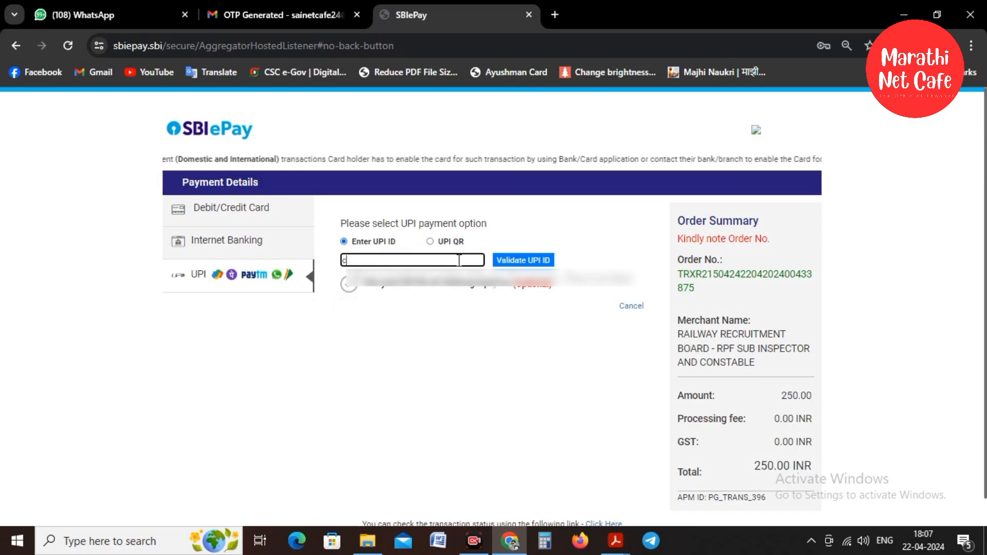
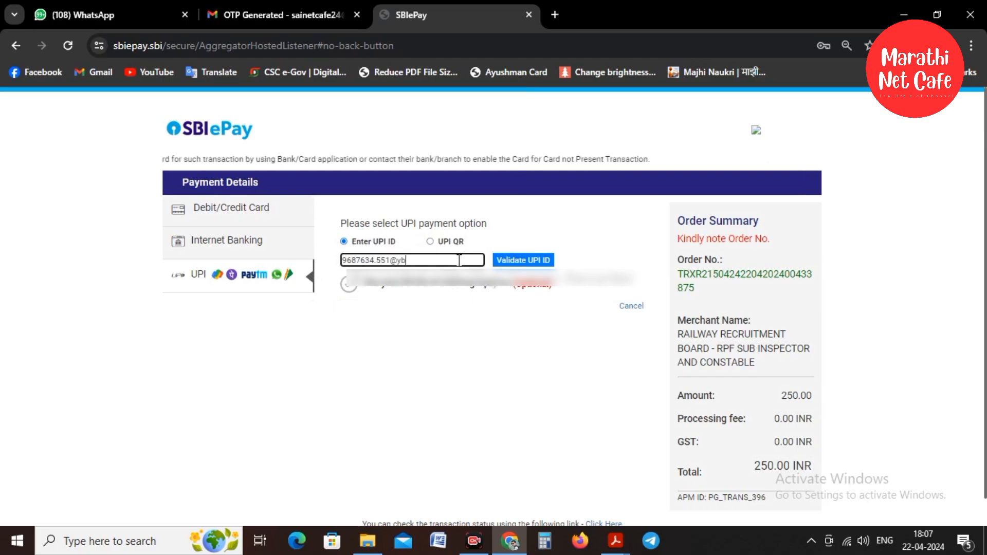
{"action": "left_click", "coordinate": [547, 264]}
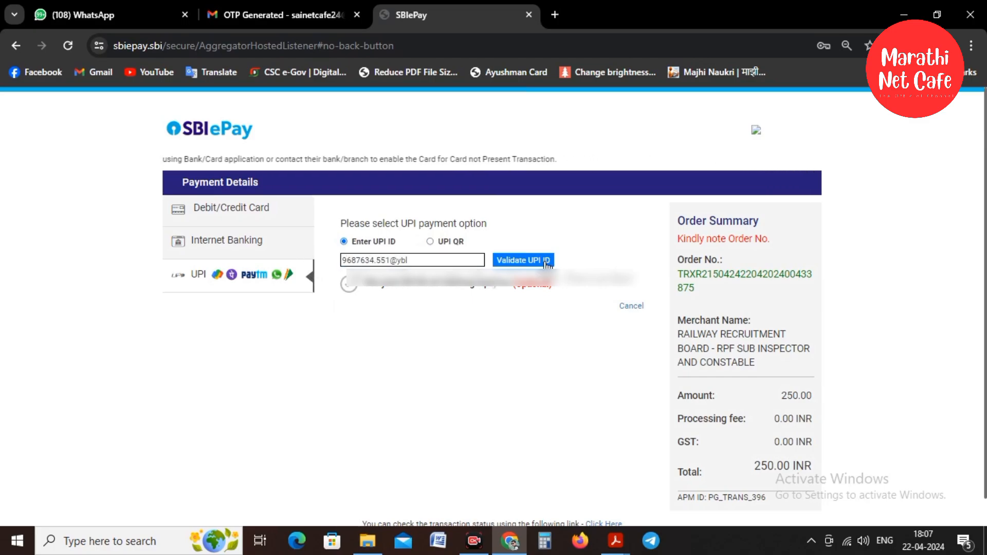